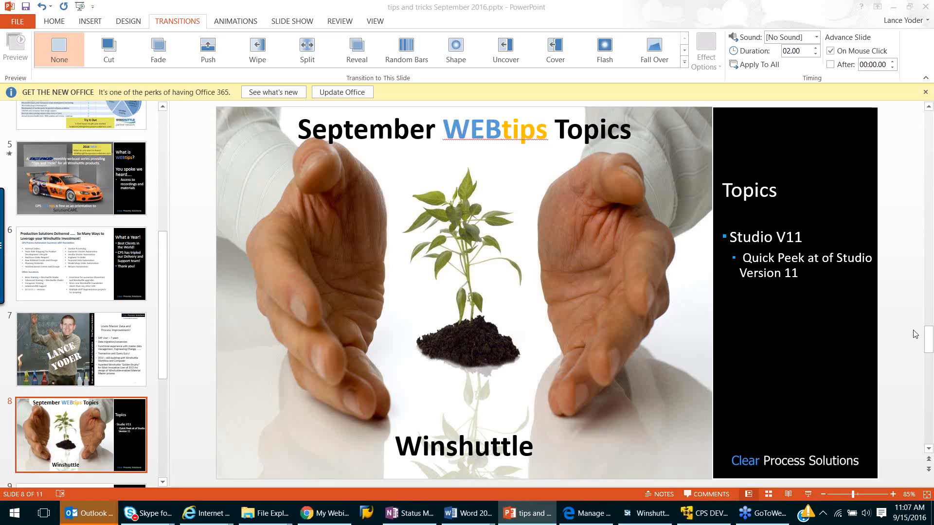
Bring up slide 9, the "Studio – Version 11" demo slide, in the presentation
left_click(162, 353)
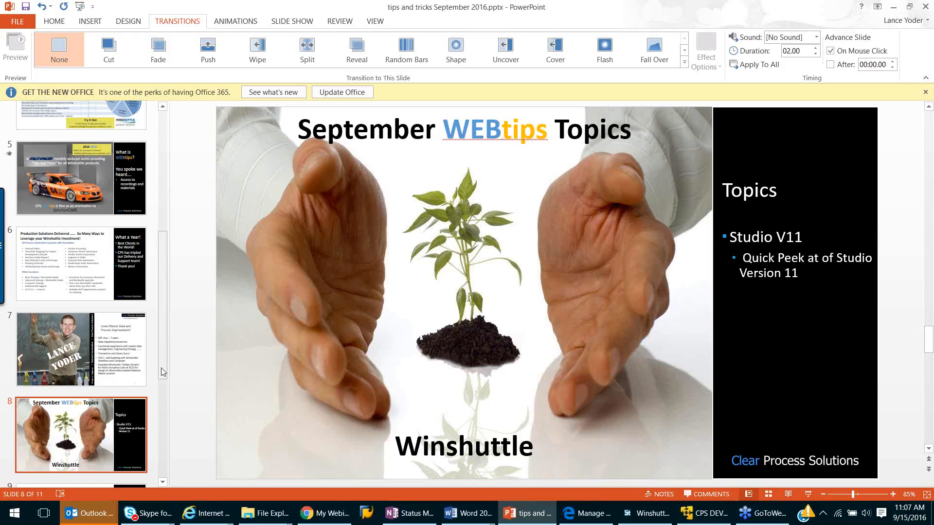
scroll(163, 482, "down", 3)
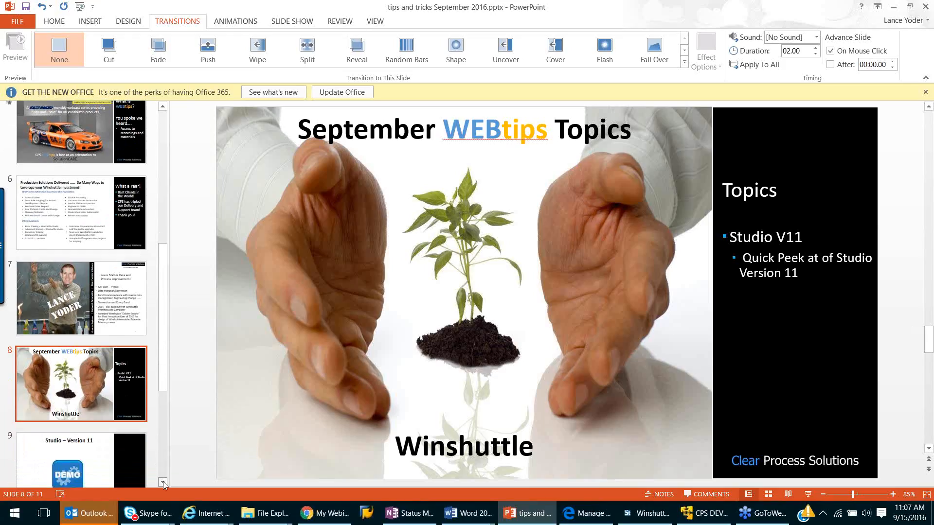
left_click(116, 388)
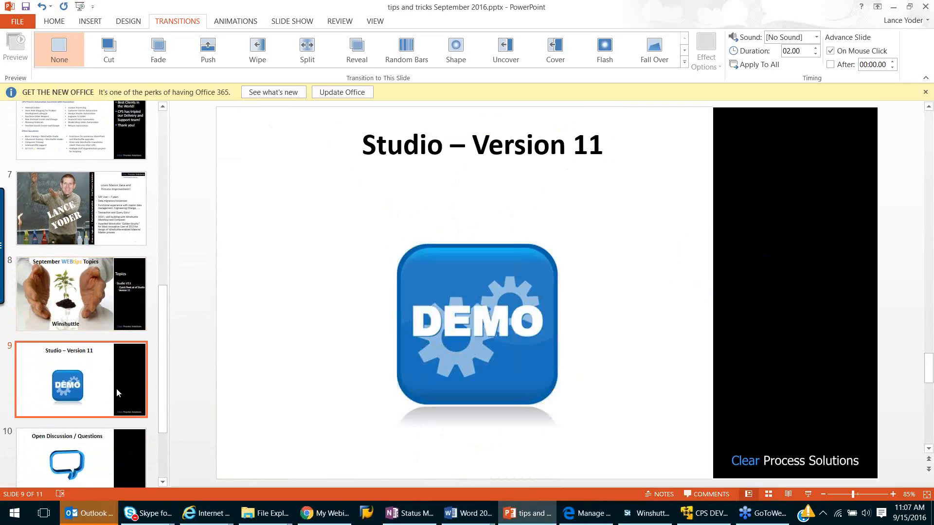
Clear the open windows away to reveal the Winshuttle Studio shortcut on the desktop
left_click(650, 515)
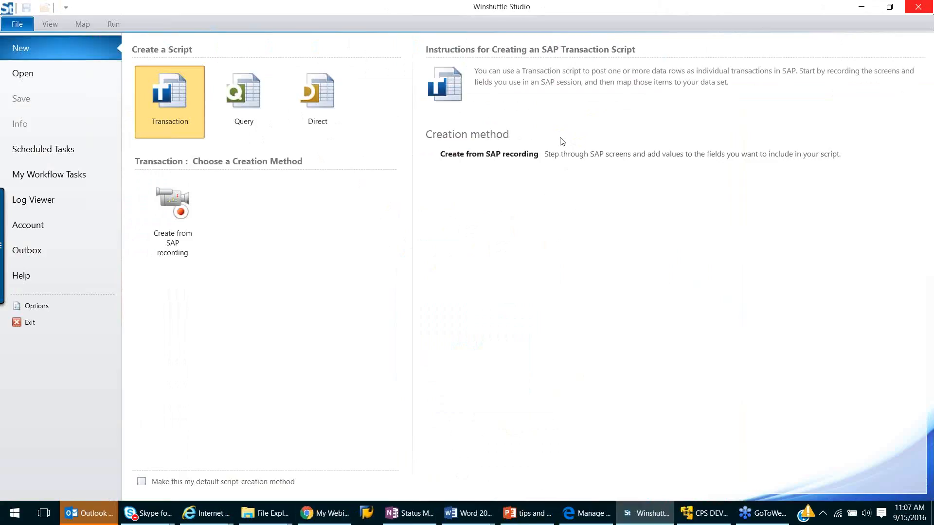
left_click(861, 6)
left_click(893, 7)
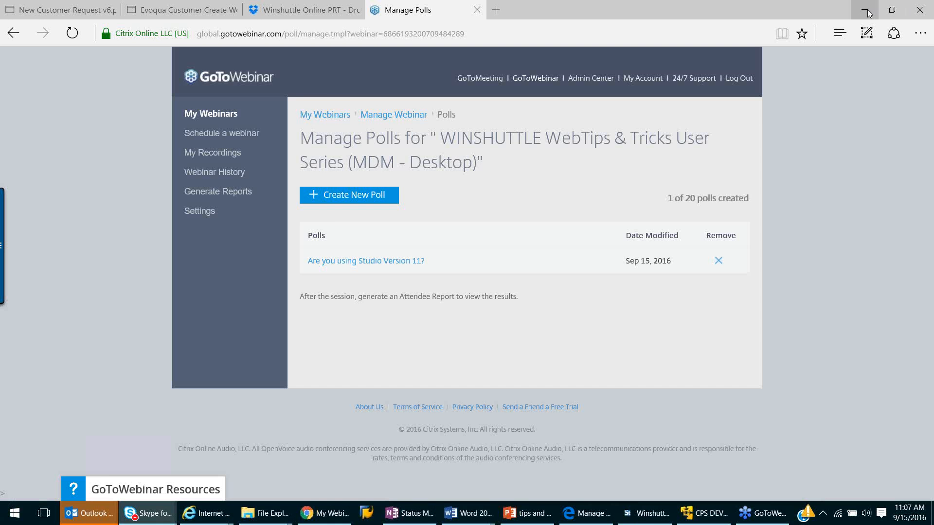
left_click(867, 7)
left_click(861, 6)
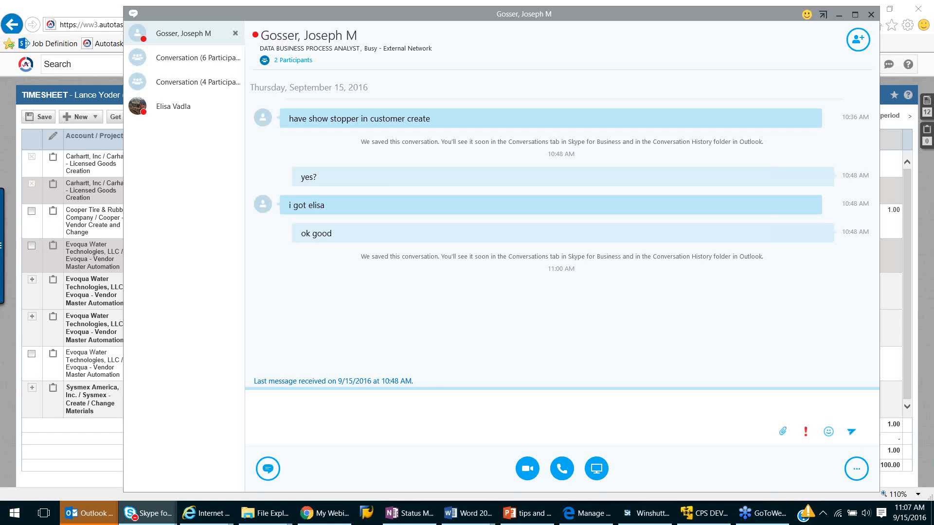
right_click(794, 513)
left_click(813, 446)
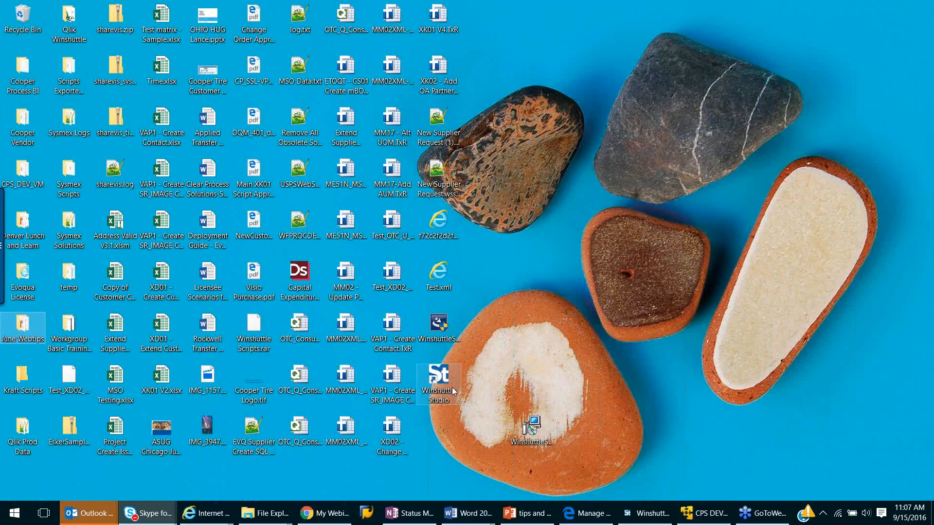
Switch to Winshuttle Studio and set up a Transaction script created from an SAP recording with transaction code MM02
left_click(647, 513)
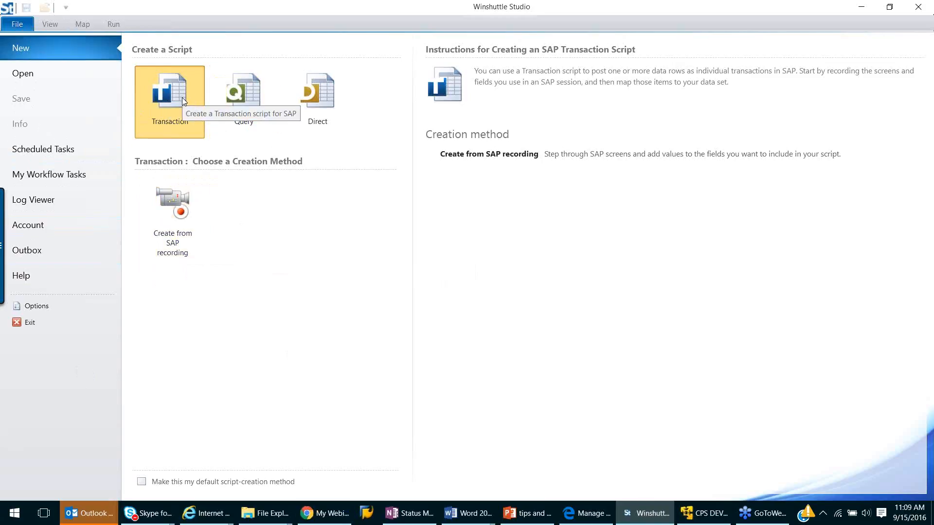
left_click(240, 101)
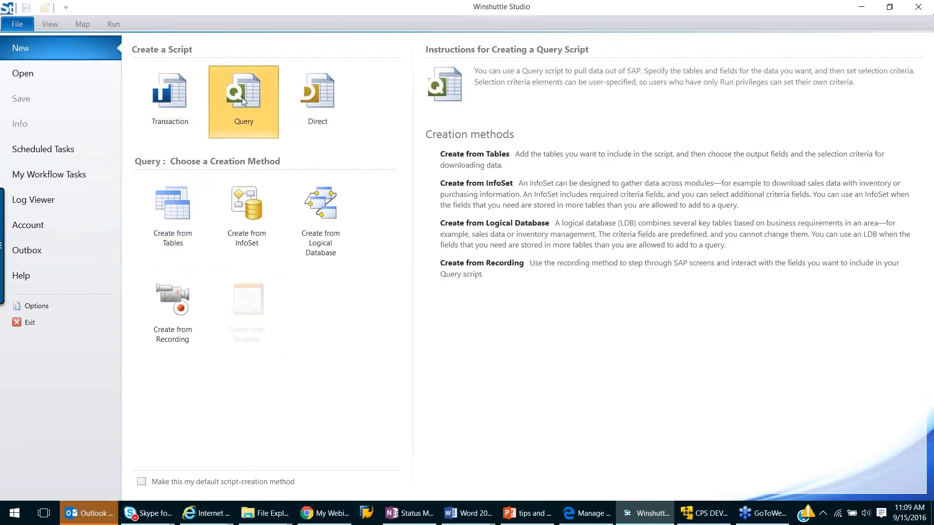
left_click(173, 95)
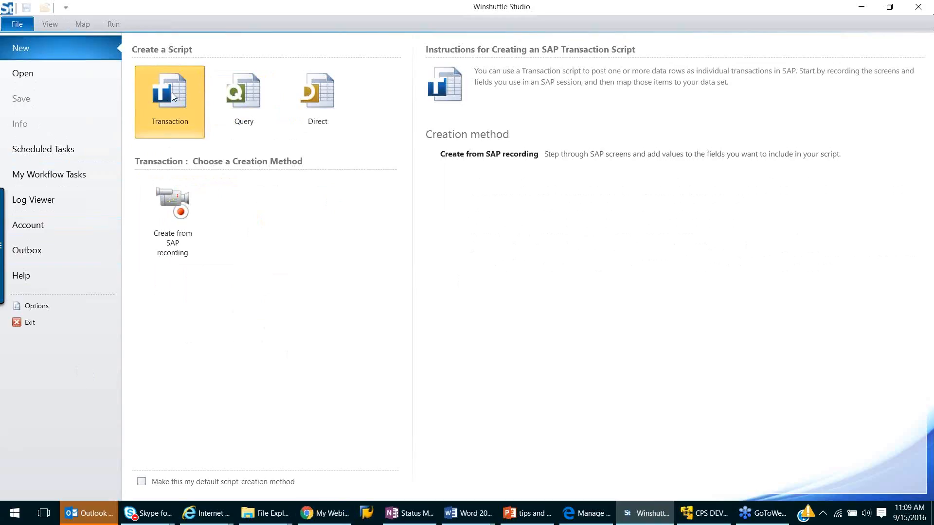
left_click(180, 217)
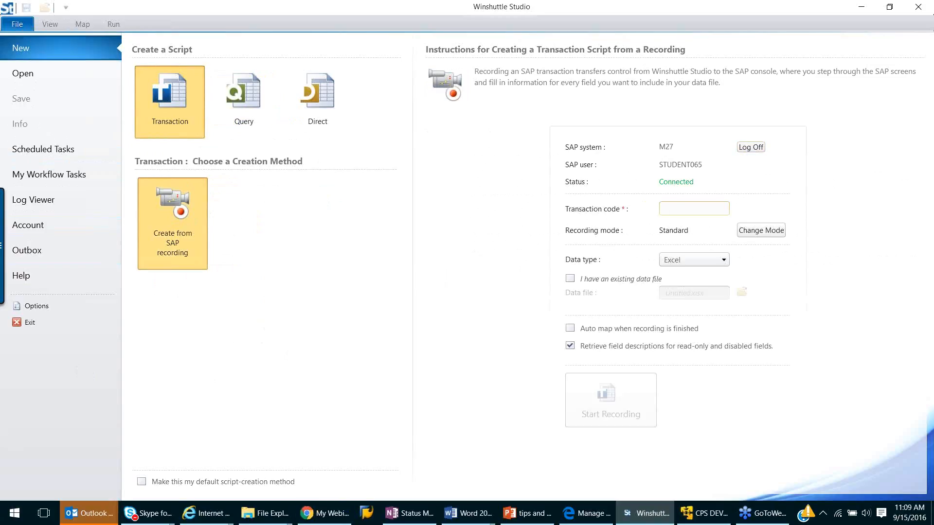
type("MM")
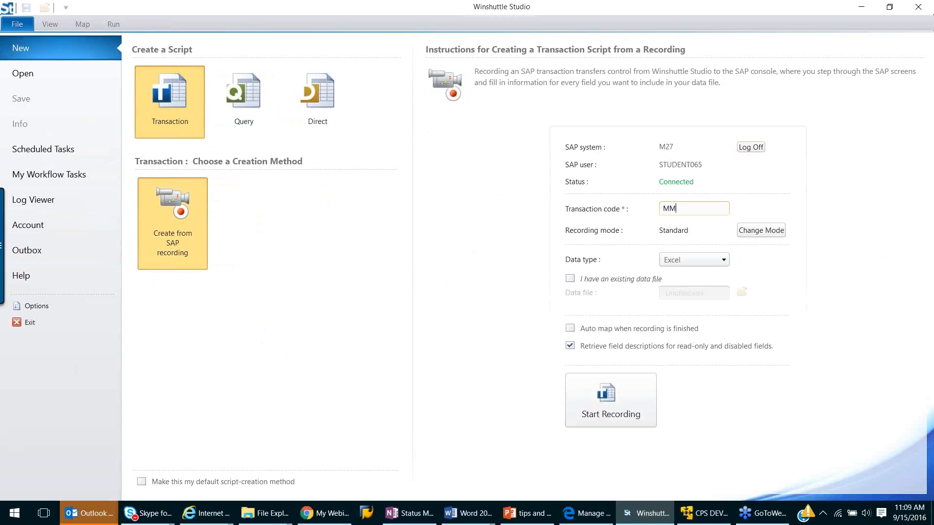
type("02")
Review the available recording modes and data types for the script without changing them
left_click(770, 232)
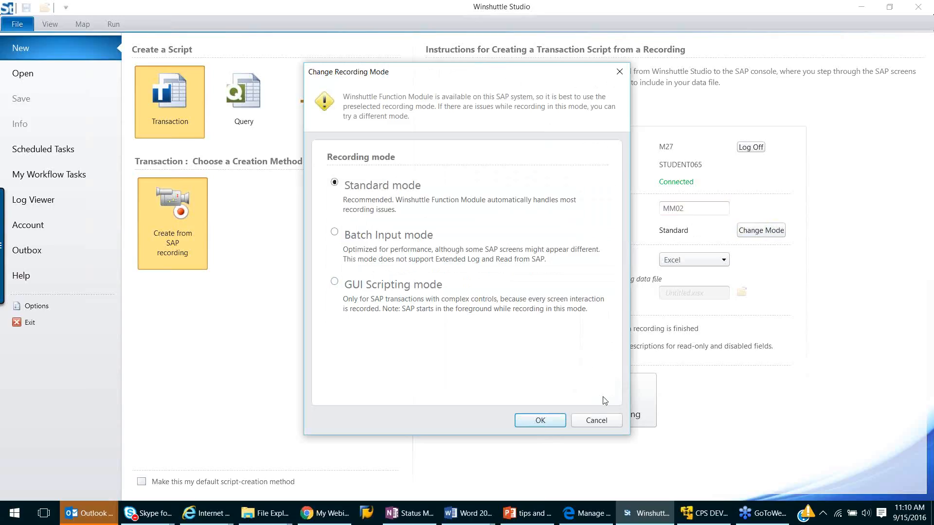
left_click(603, 421)
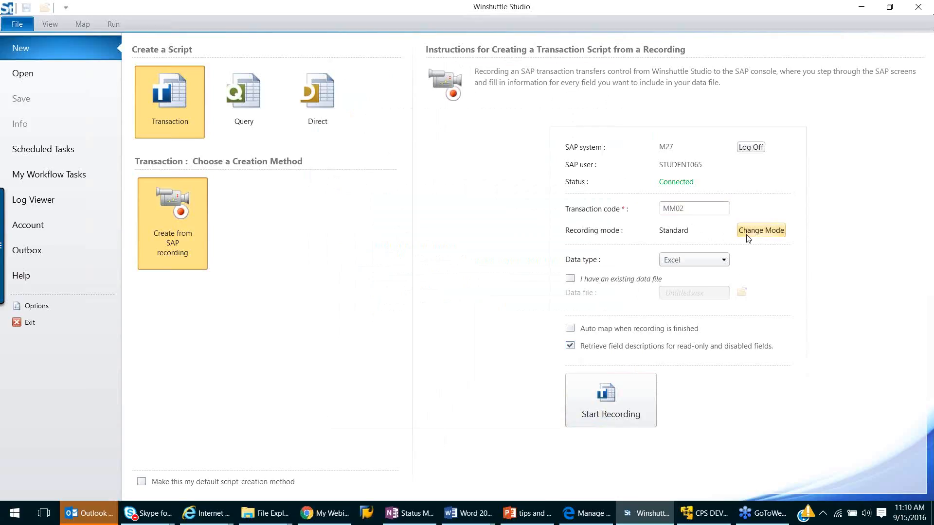
left_click(726, 261)
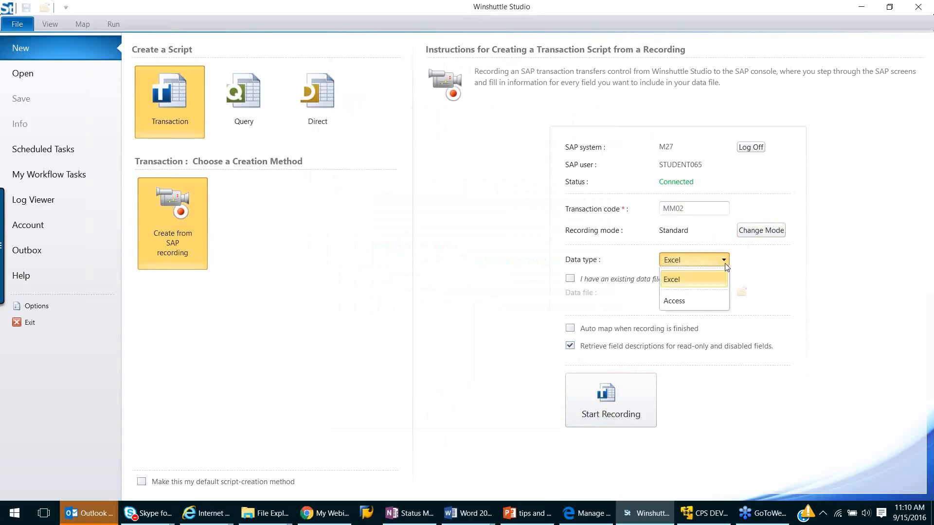
left_click(862, 282)
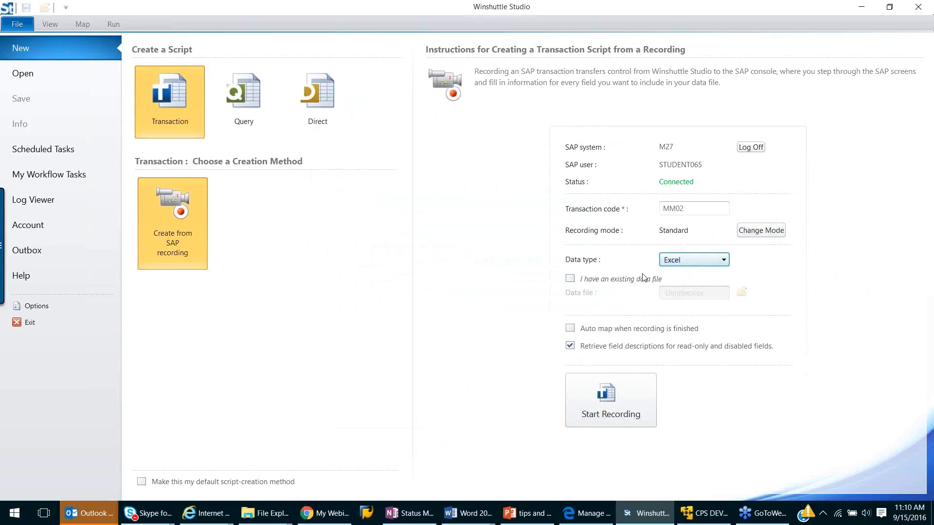
Start recording the transaction in SAP and enter m-10 as the material to change
left_click(615, 396)
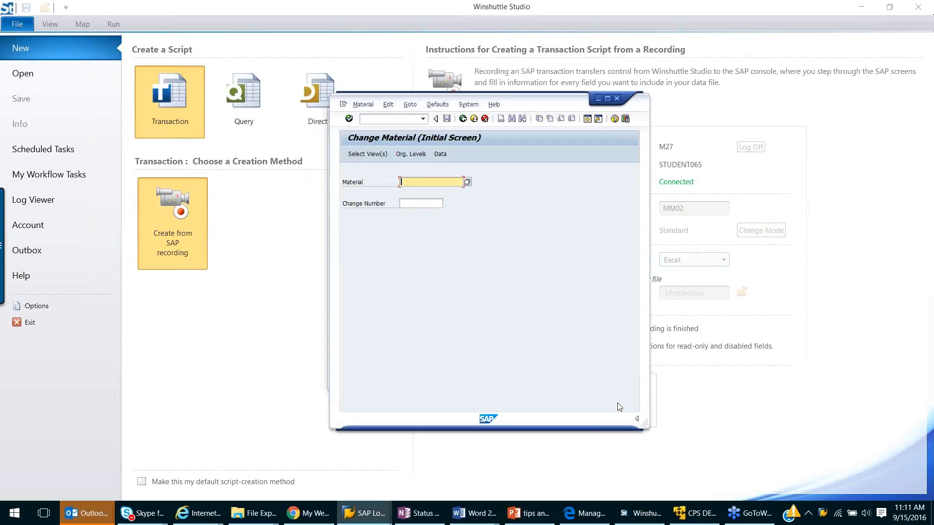
left_click_drag(541, 105, 733, 105)
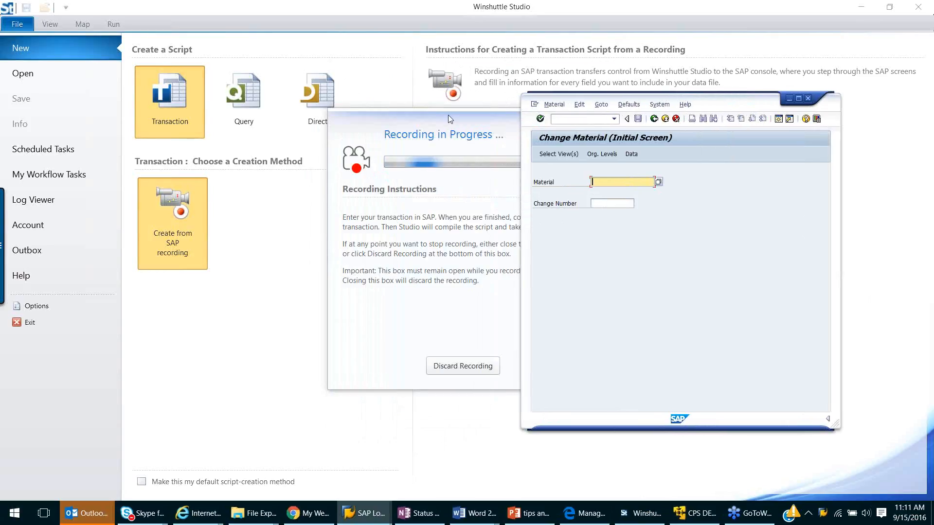
left_click(601, 182)
left_click(601, 192)
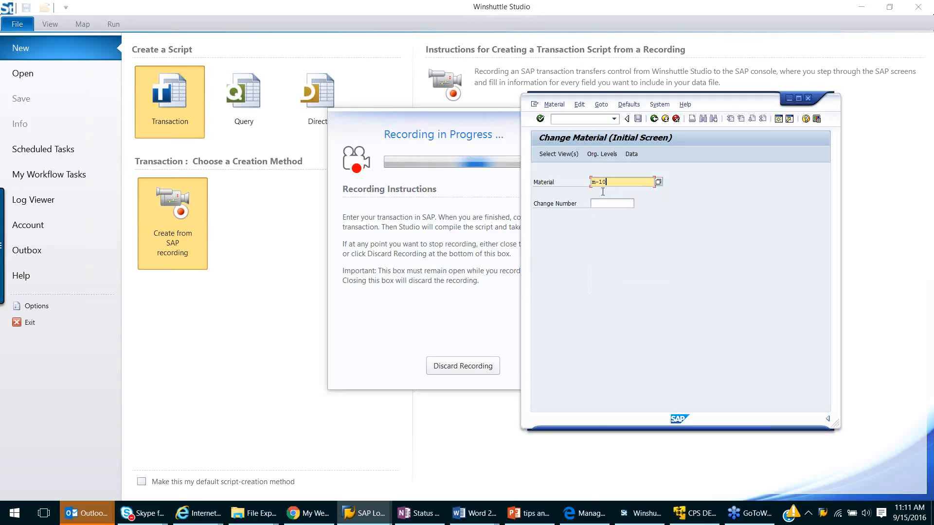
Open the Basic Data 1 view of the material
left_click(561, 154)
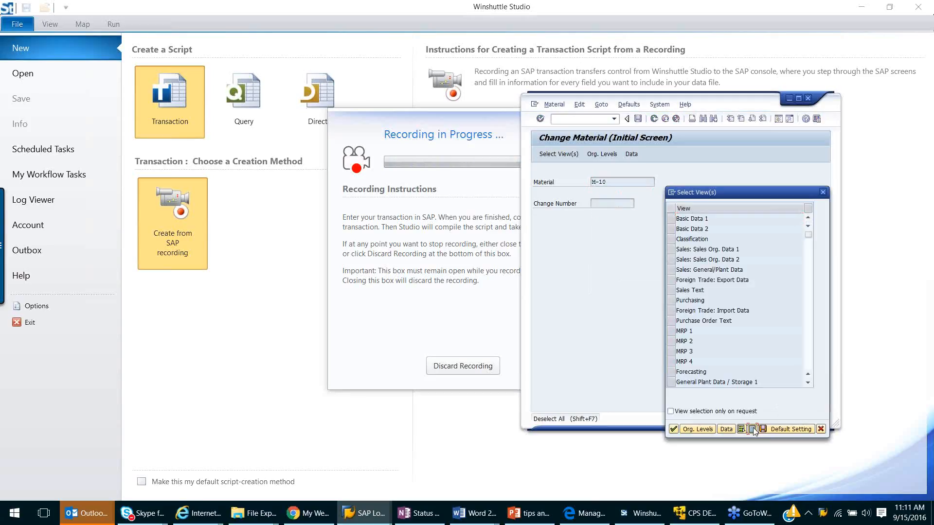
left_click(671, 219)
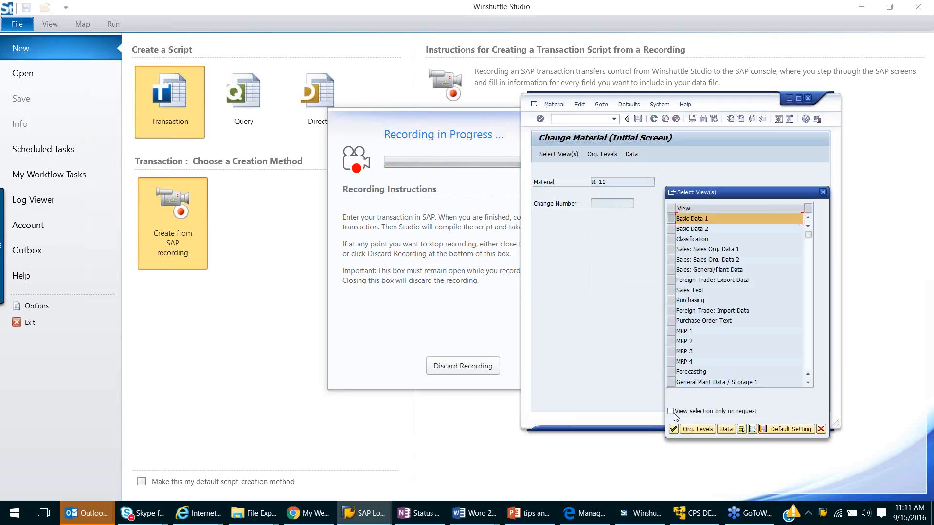
left_click(673, 430)
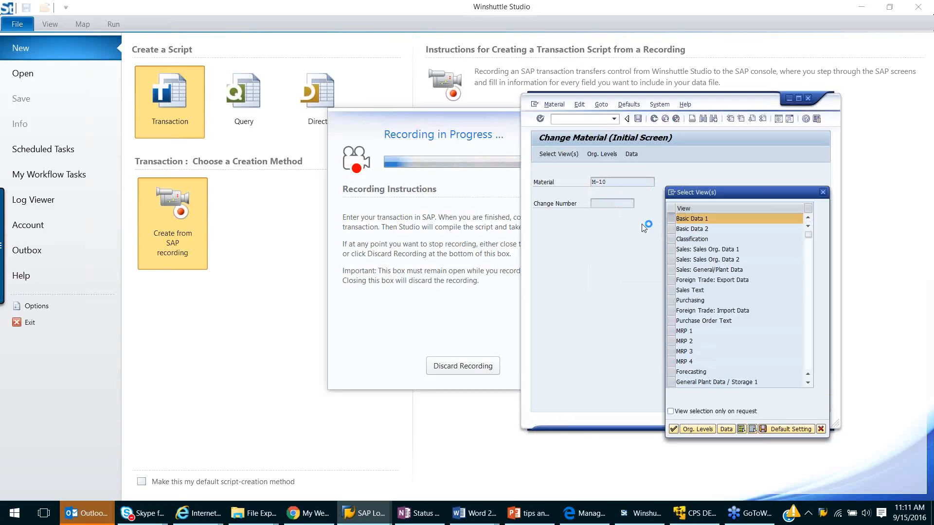
Change the material description to "Flatscreen MS 1585-2 New"
left_click(726, 194)
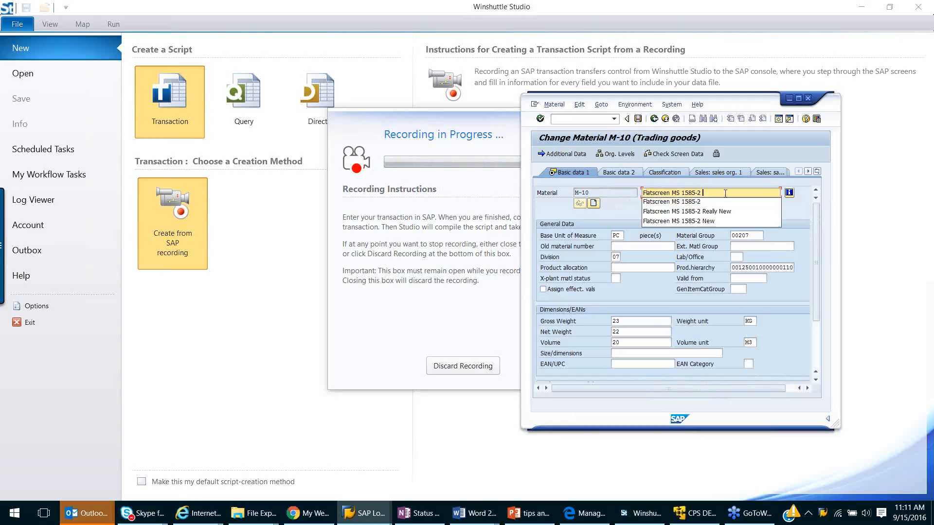
type("new")
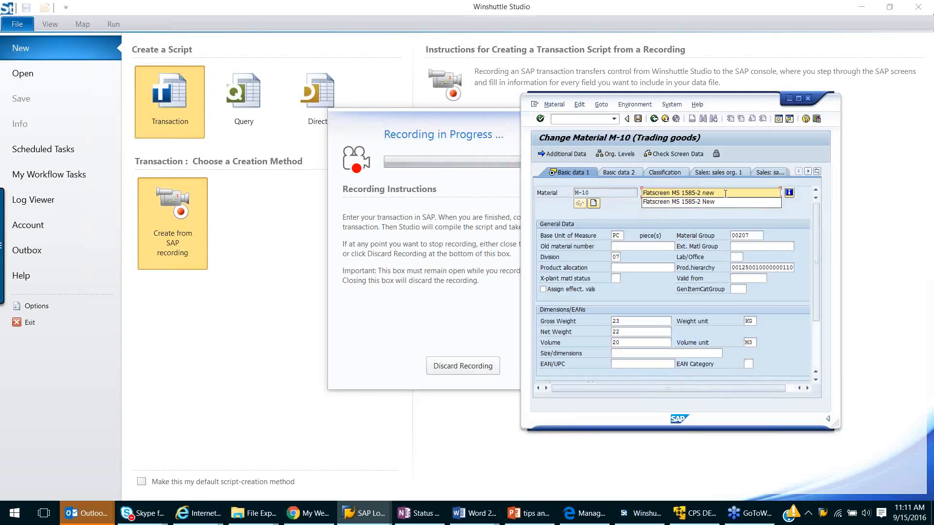
left_click(720, 202)
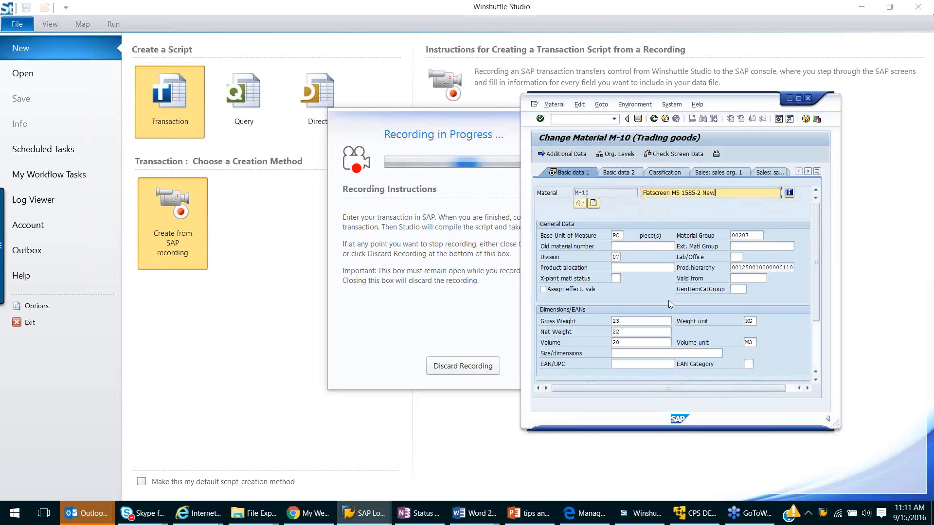
Set the material's gross weight to 24, net weight to 23 and volume to 21
left_click(630, 323)
key("BackSpace")
type("4")
left_click(630, 331)
key("BackSpace")
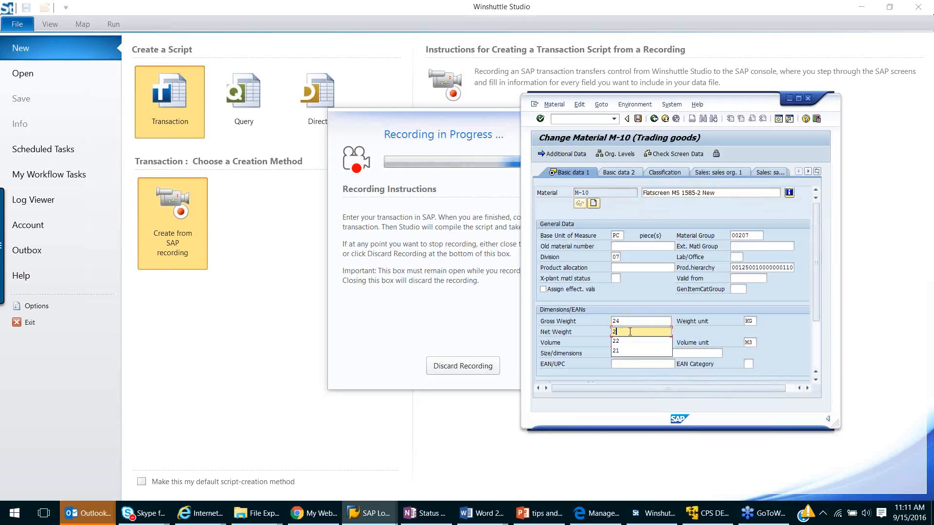
type("3")
left_click(621, 343)
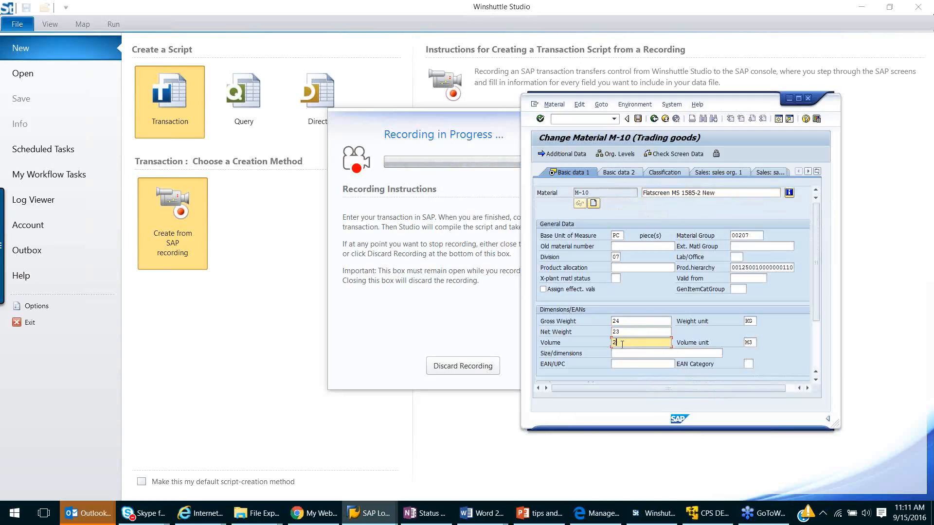
type("1")
Save the material change in SAP to finish the recording and compile the script
left_click_drag(729, 105, 779, 105)
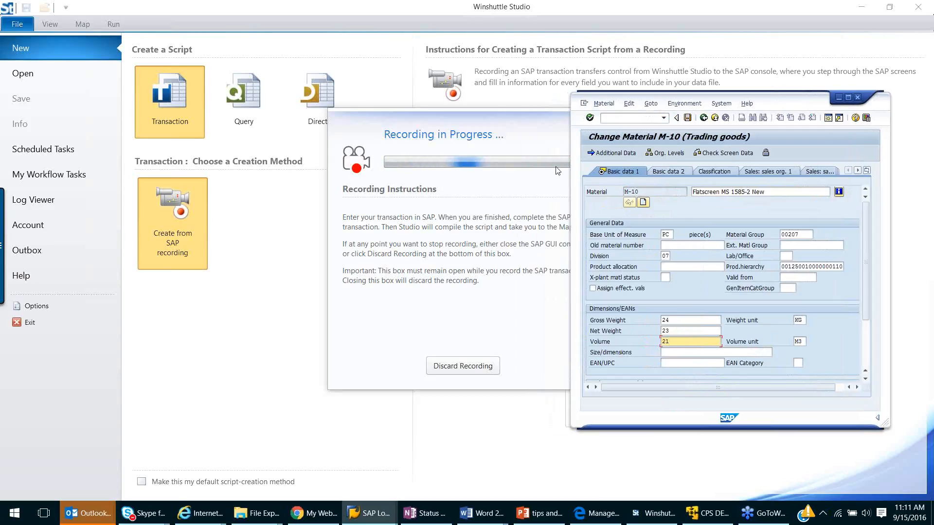
left_click(687, 118)
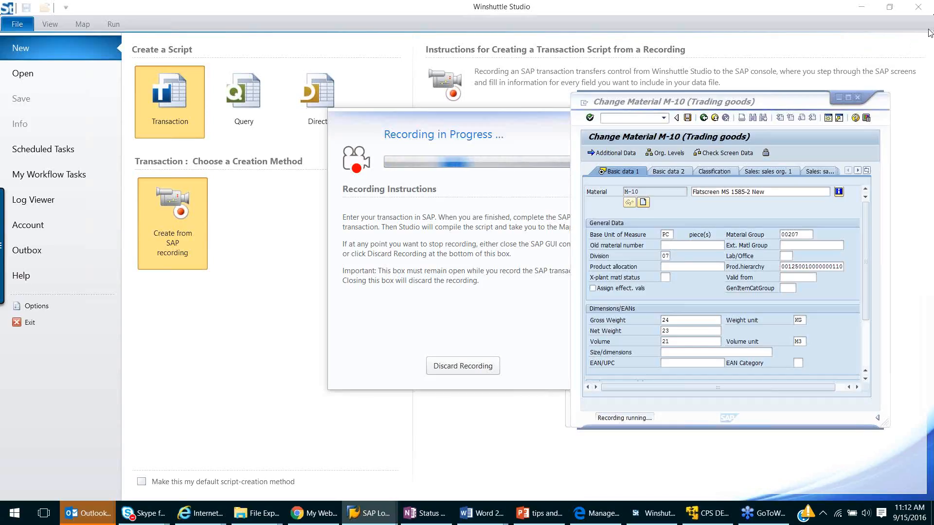
left_click(745, 94)
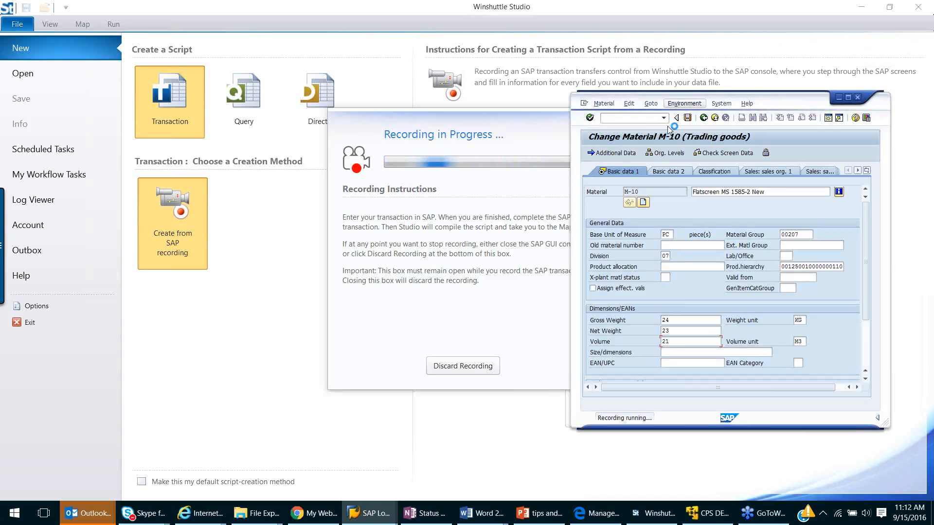
left_click_drag(774, 103, 745, 102)
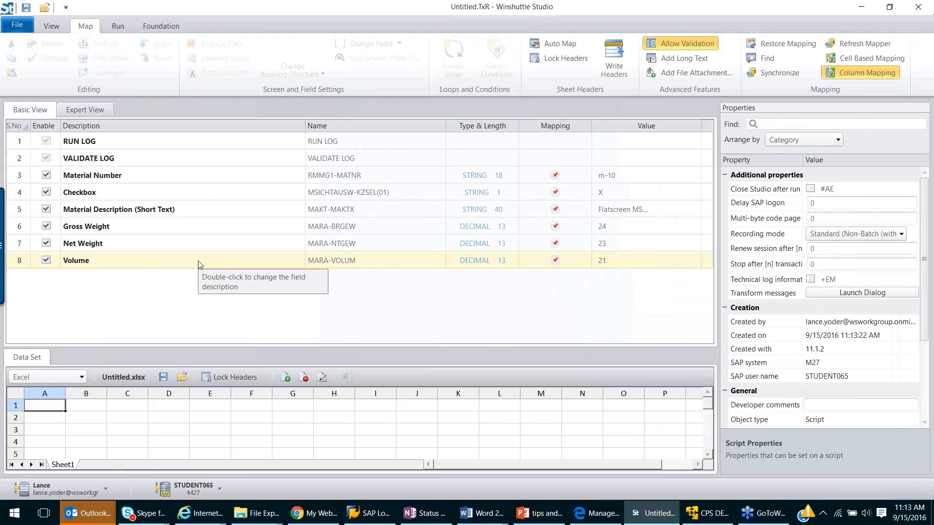
Hide the script's Properties panel, and toggle the Data Set panel off and back on
left_click(16, 25)
left_click(52, 27)
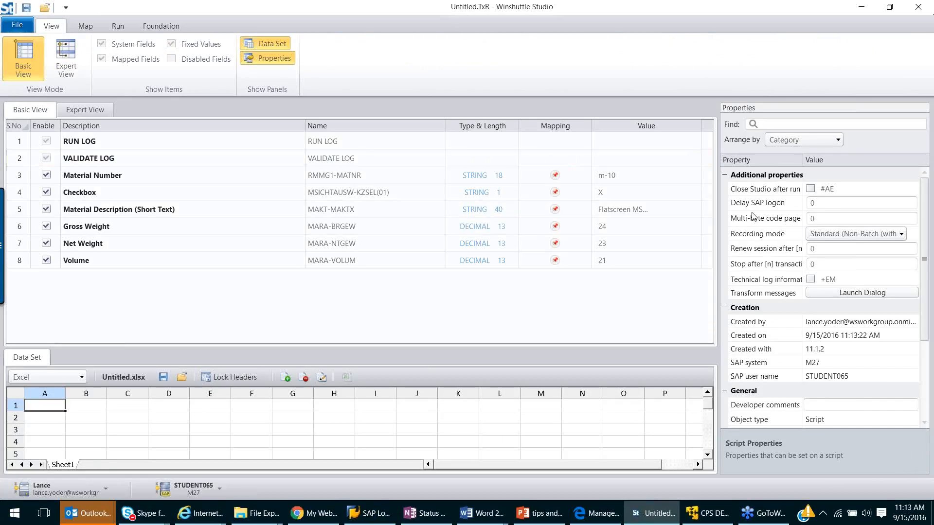
left_click(269, 59)
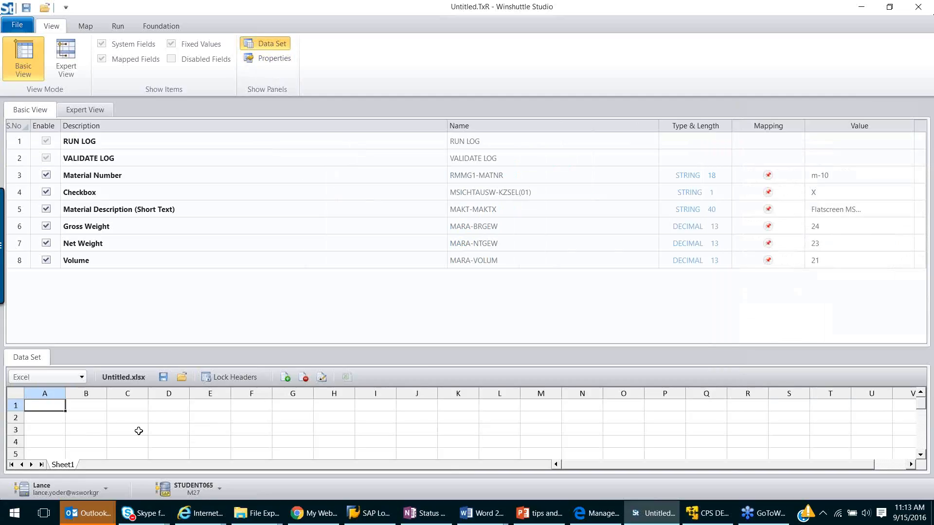
left_click(278, 47)
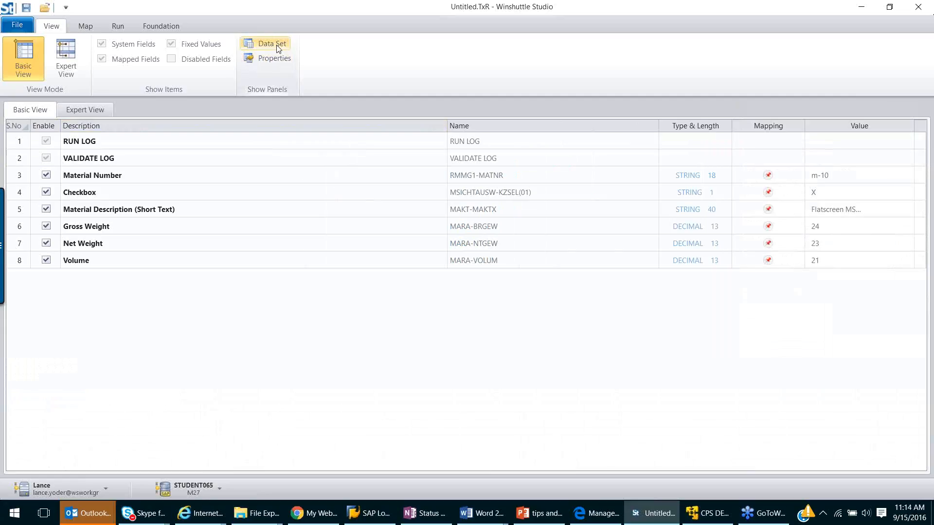
left_click(277, 47)
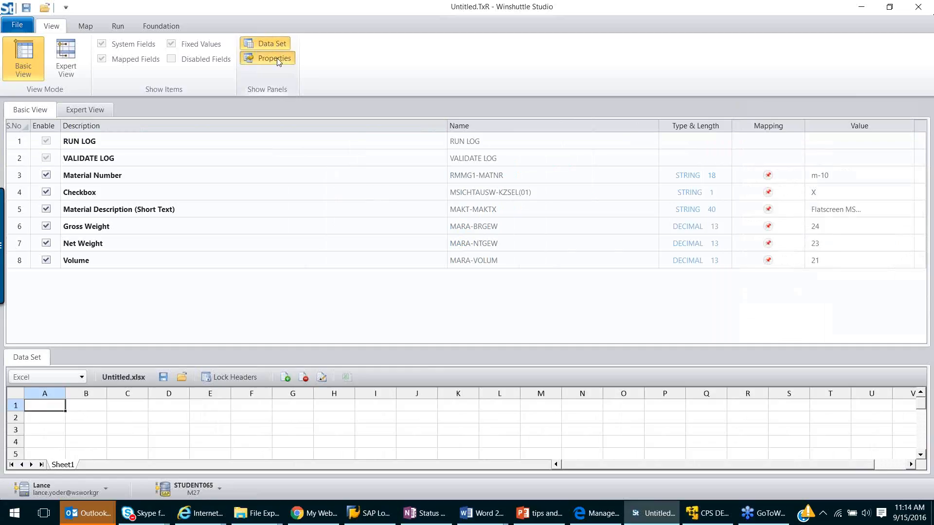
Show the Properties panel and display the script in Expert View with system fields and disabled fields included
left_click(278, 60)
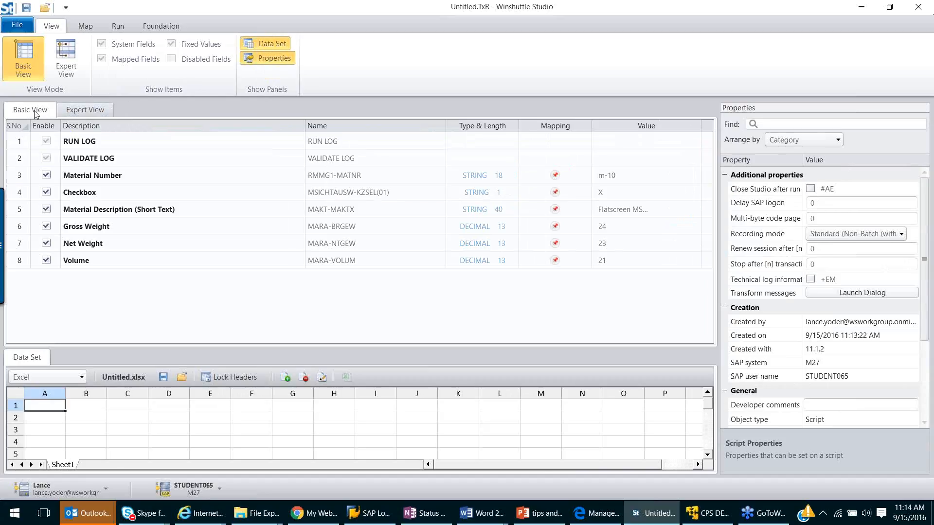
left_click(82, 111)
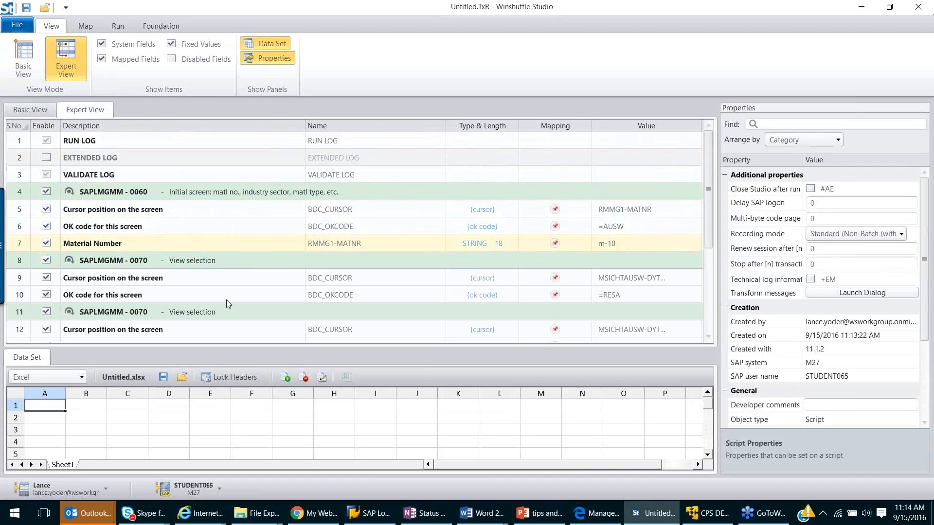
left_click(102, 44)
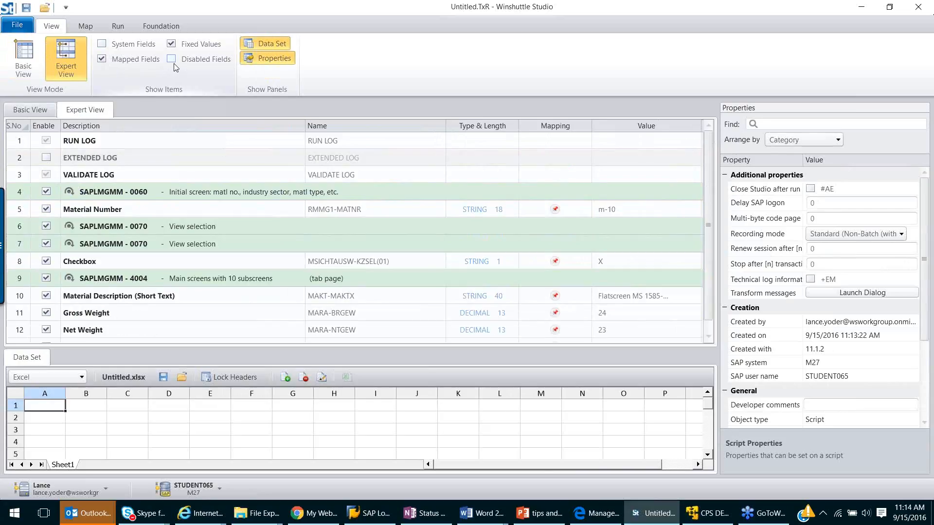
left_click(103, 45)
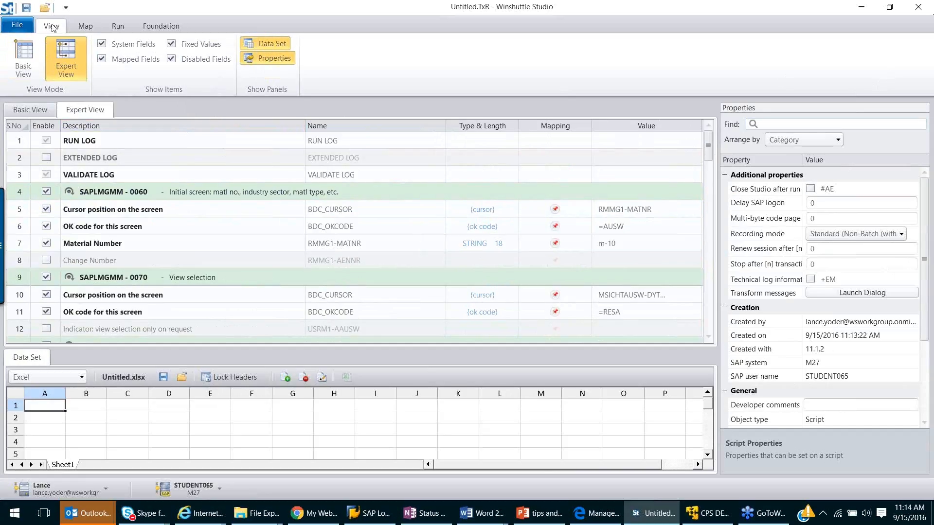
In Basic View, map RUN LOG to column A, Material Number to B, Material Description to C, Gross Weight to D and Net Weight to E
left_click(88, 30)
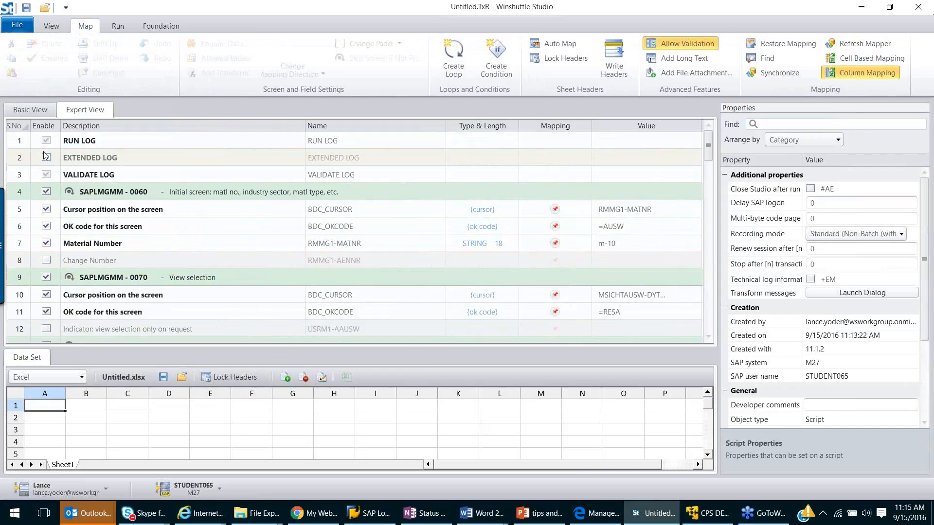
left_click(43, 115)
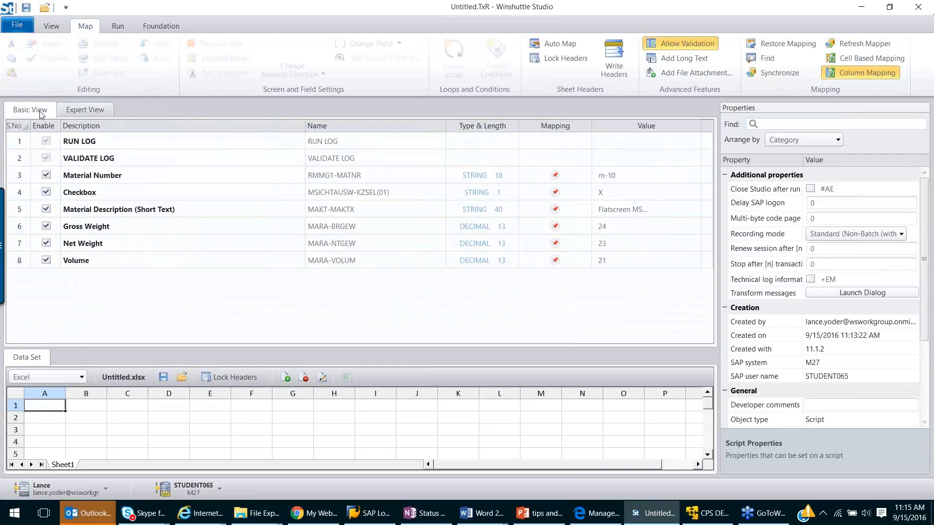
left_click(104, 144)
left_click(55, 405)
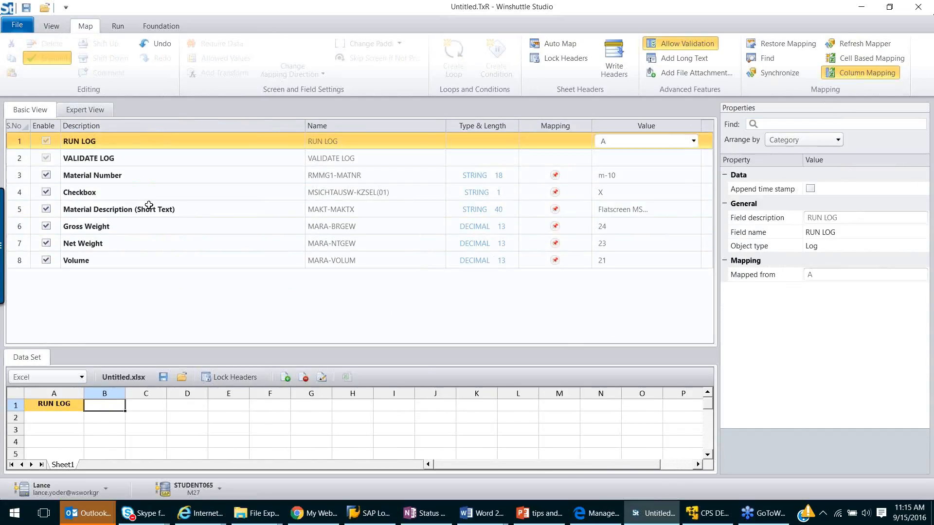
double_click(146, 176)
double_click(128, 211)
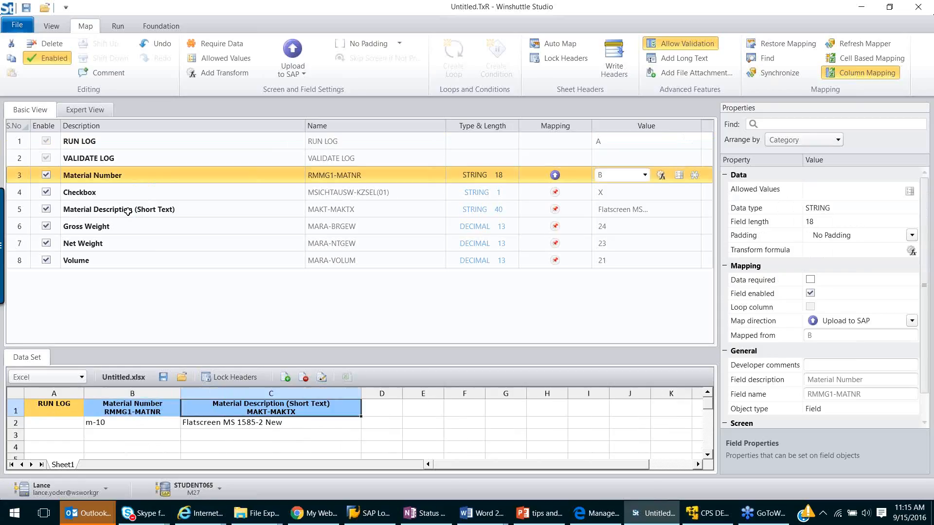
double_click(176, 224)
double_click(209, 243)
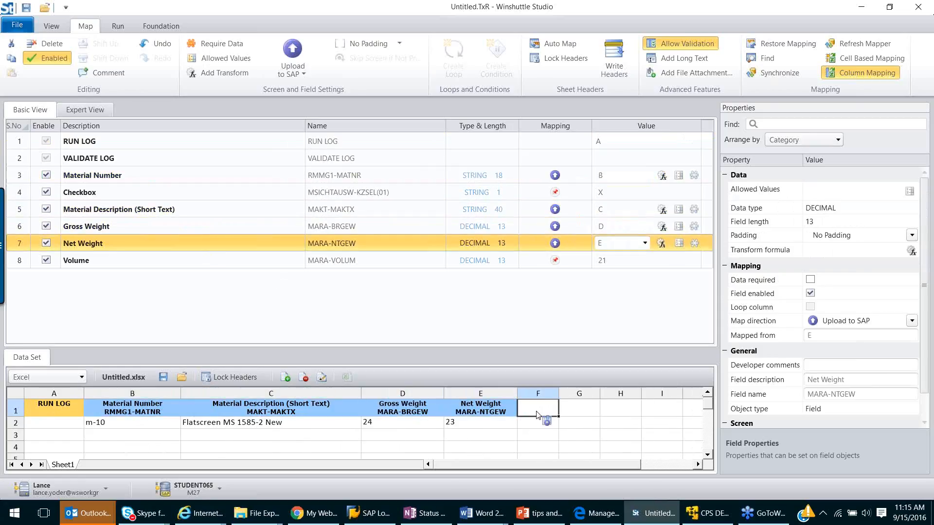
Map the Volume field to column F of the data set, with Net Weight placed in column E
left_click_drag(125, 257, 539, 408)
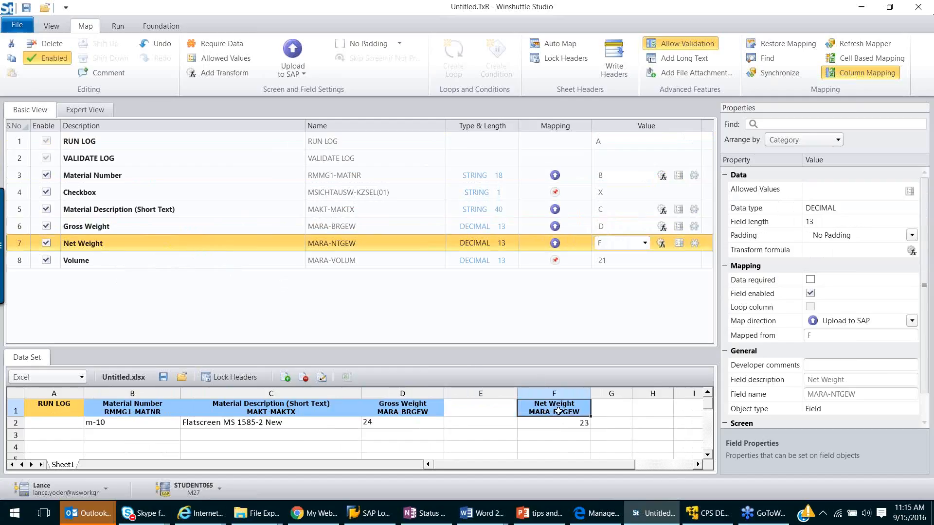
mouse_move(491, 408)
left_mouse_down()
mouse_move(207, 273)
mouse_move(480, 408)
left_mouse_up()
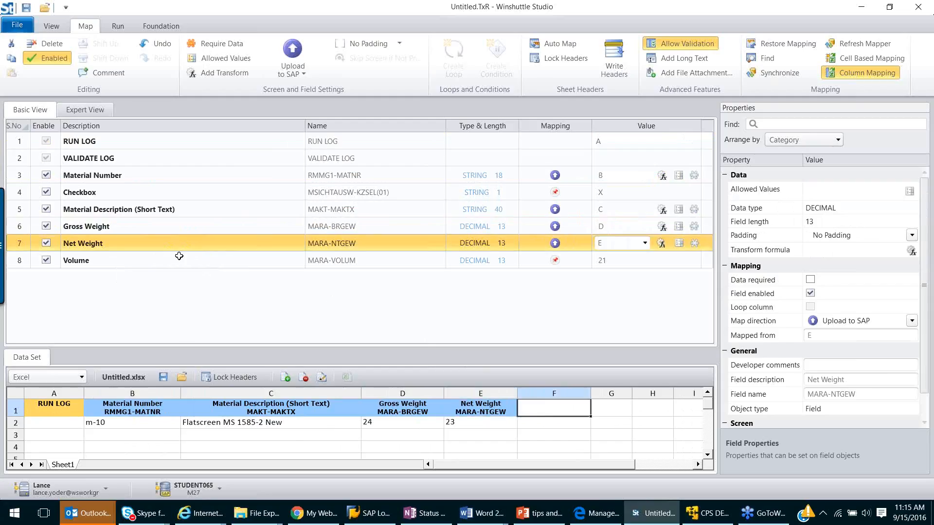
left_click_drag(179, 256, 619, 411)
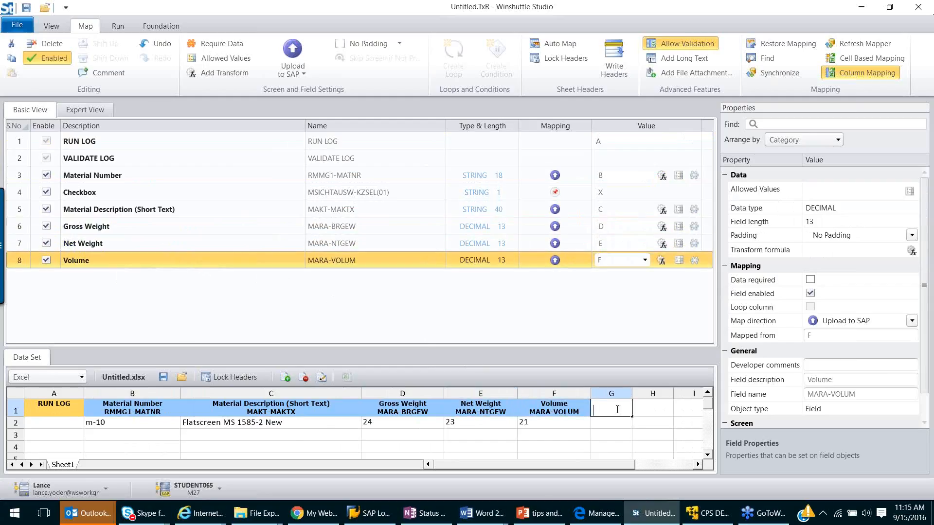
Examine the recorded sample values under the mapped column headers in the data set
left_click(604, 423)
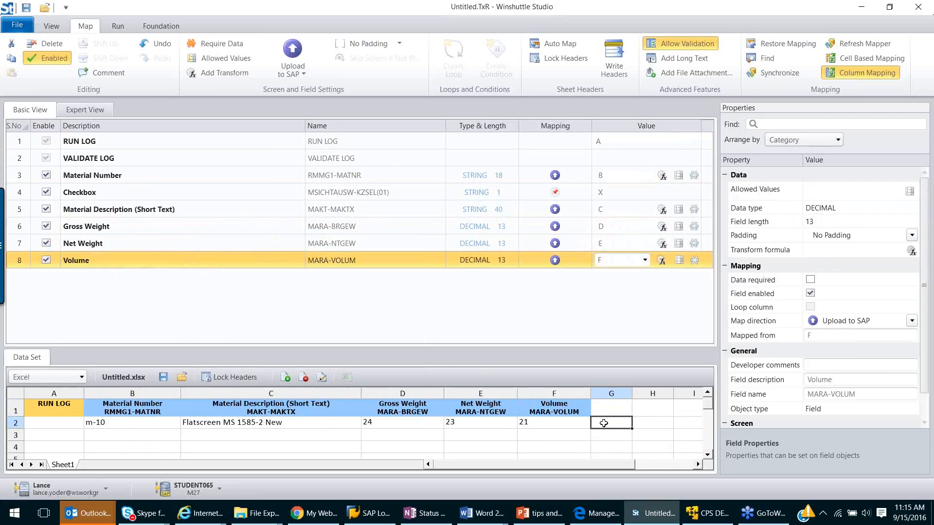
left_click(556, 428)
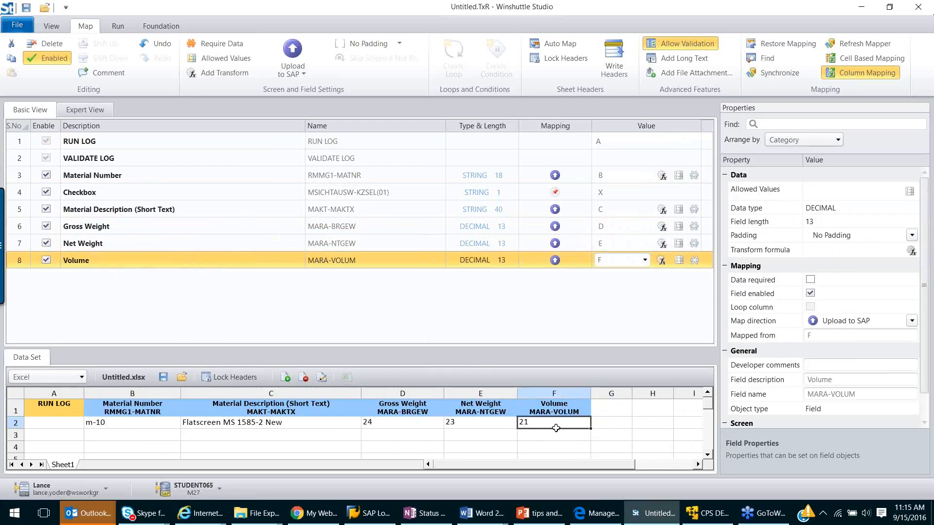
left_click(412, 424)
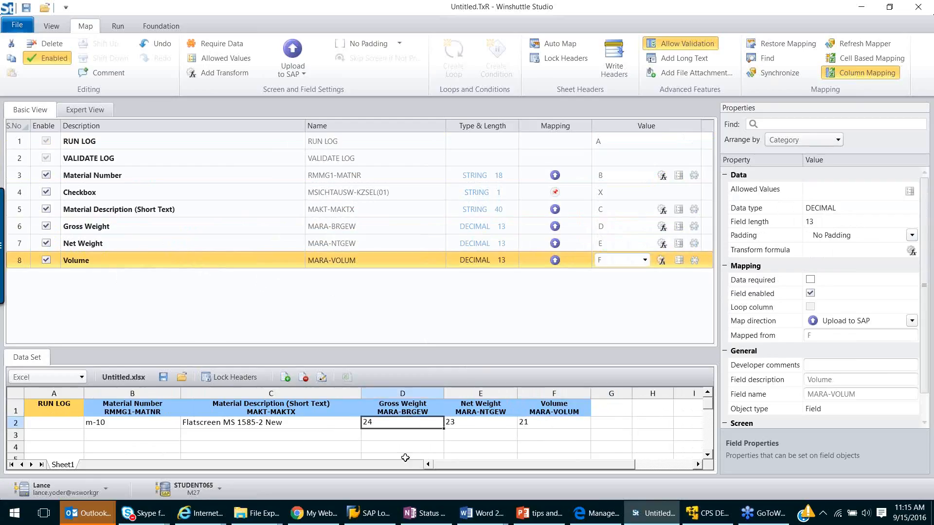
left_click(488, 425)
left_click(372, 422)
double_click(391, 425)
left_click(605, 413)
double_click(605, 425)
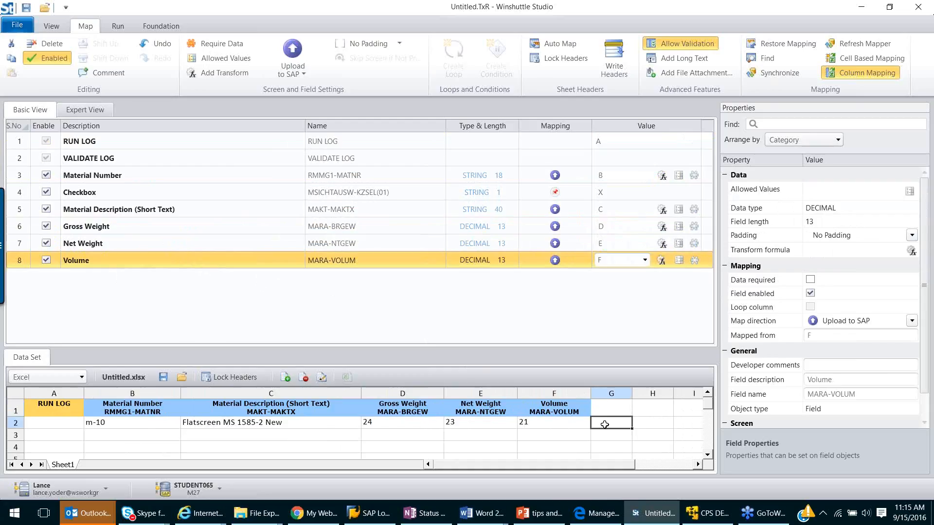
double_click(563, 439)
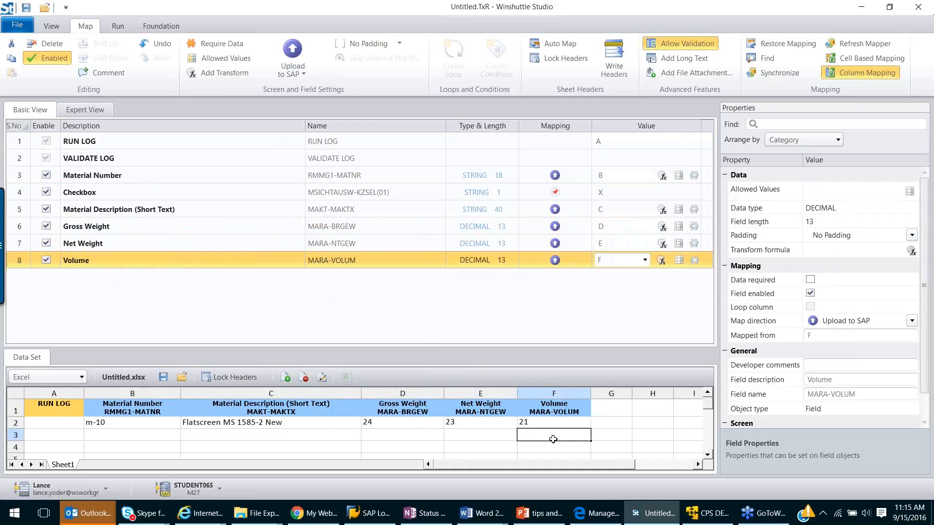
left_click(487, 435)
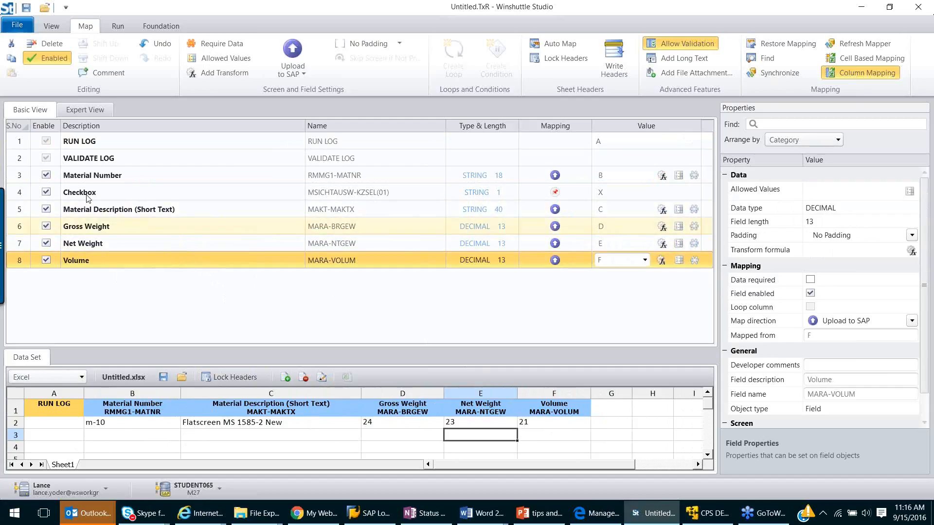
Review the data and script file paths and save both files under the suggested name MM02_20160915_111605
left_click(27, 11)
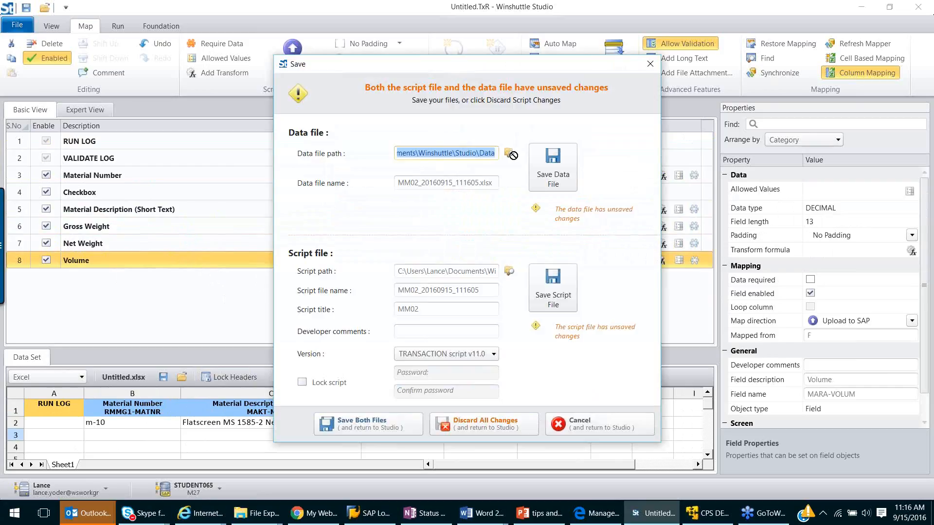
double_click(472, 152)
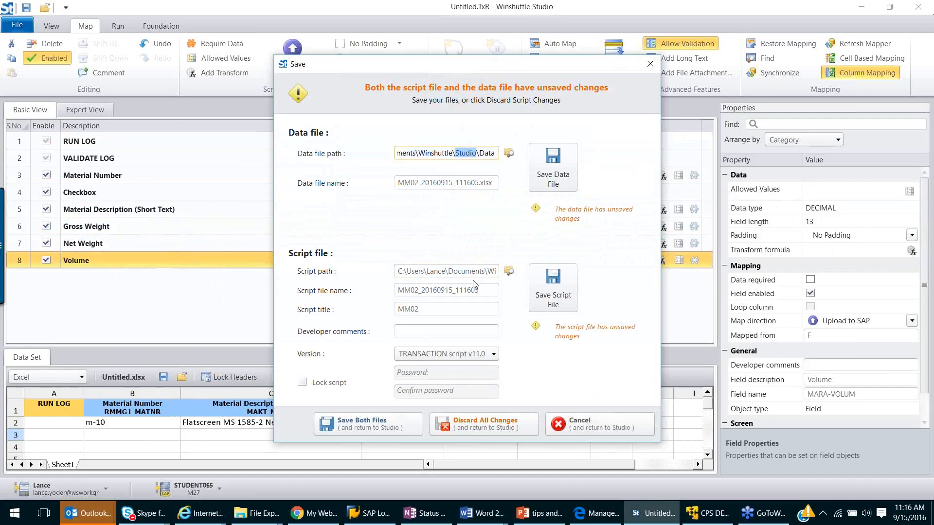
mouse_move(475, 271)
left_mouse_down()
mouse_move(500, 271)
mouse_move(471, 266)
left_mouse_up()
left_click(463, 271)
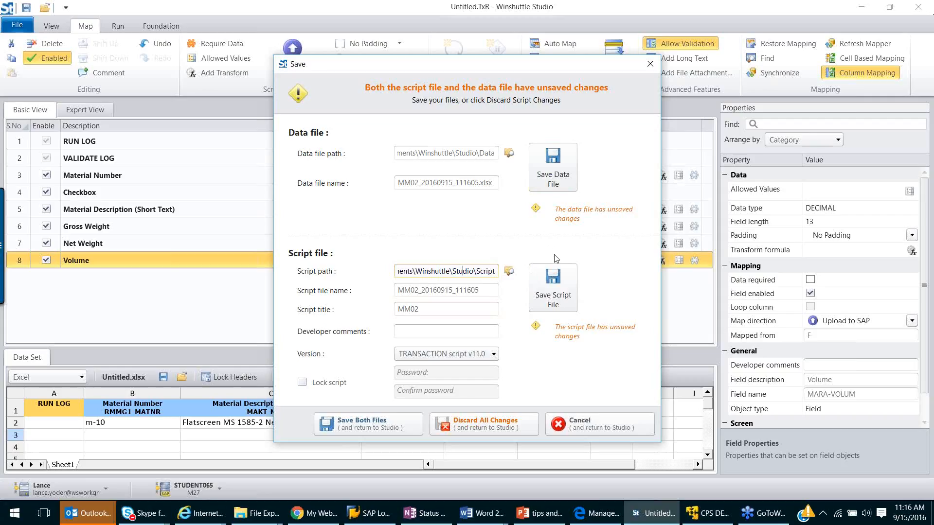
left_click(361, 427)
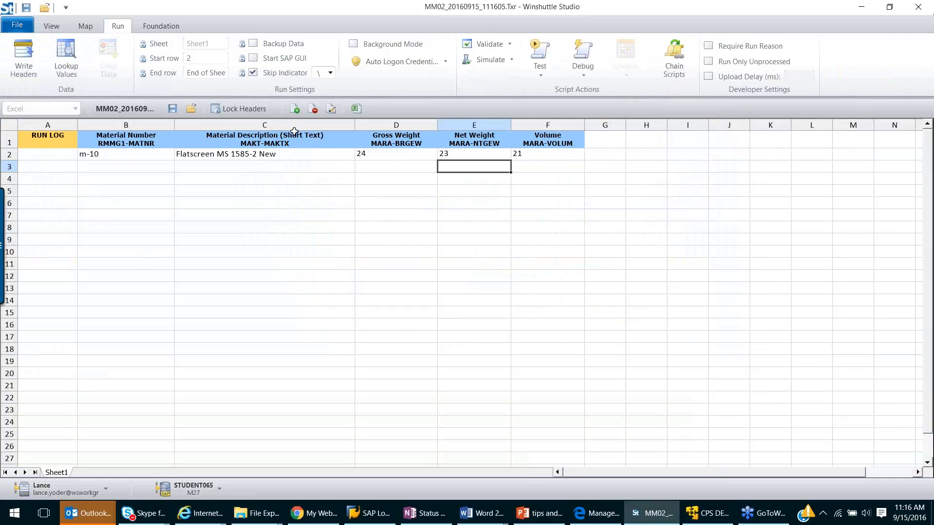
Write the mapped field headers into the run sheet and view the available Debug options
left_click(24, 56)
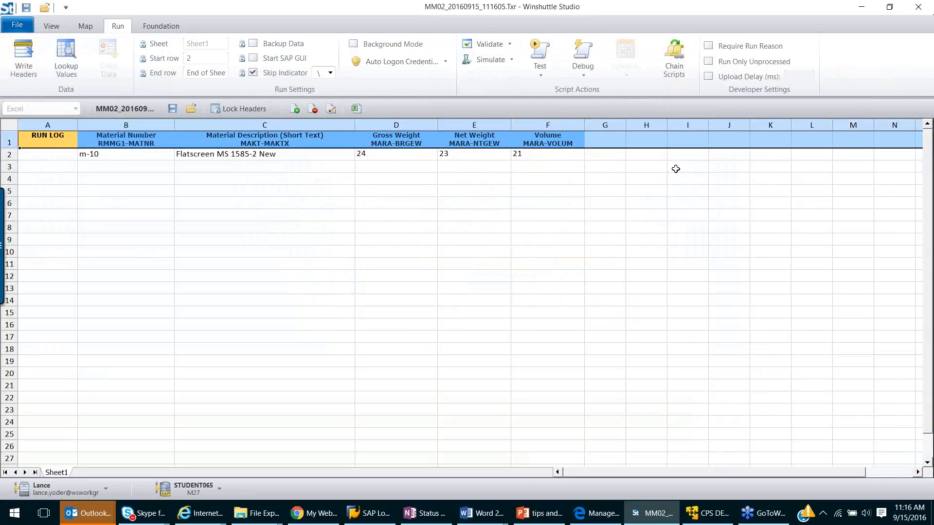
left_click(584, 74)
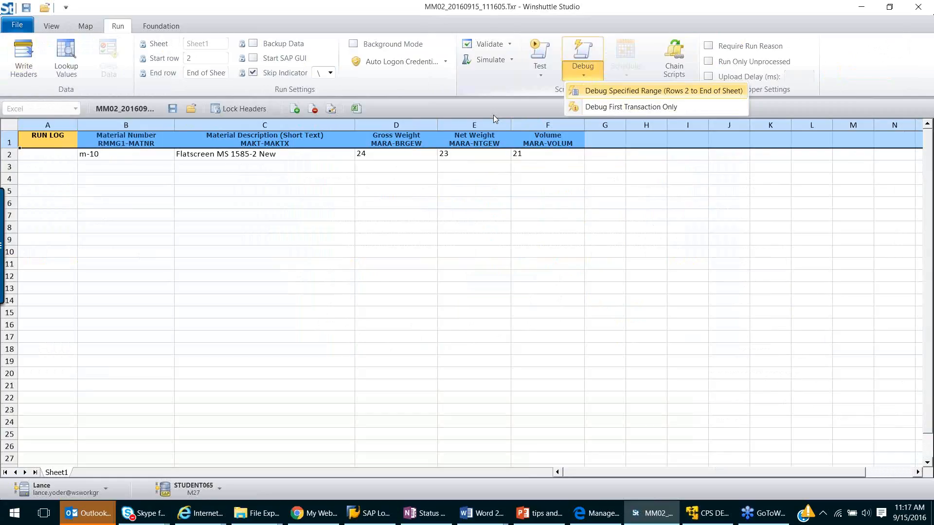
left_click(484, 80)
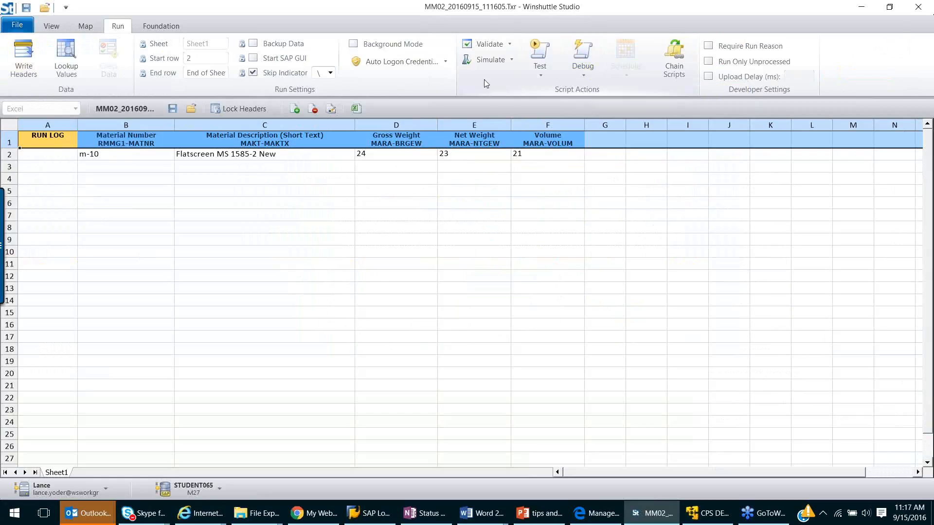
View the Test run options and toggle Run Only Unprocessed on and back off
left_click(539, 77)
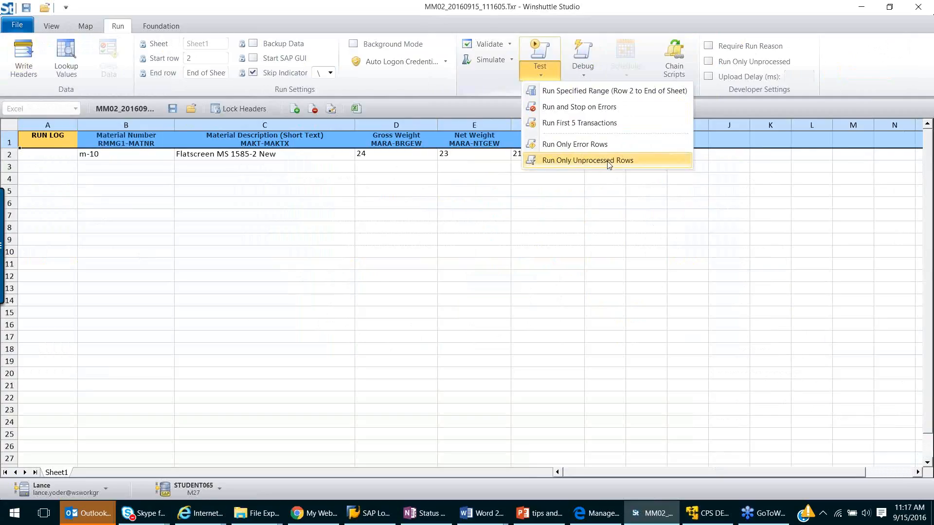
left_click(549, 194)
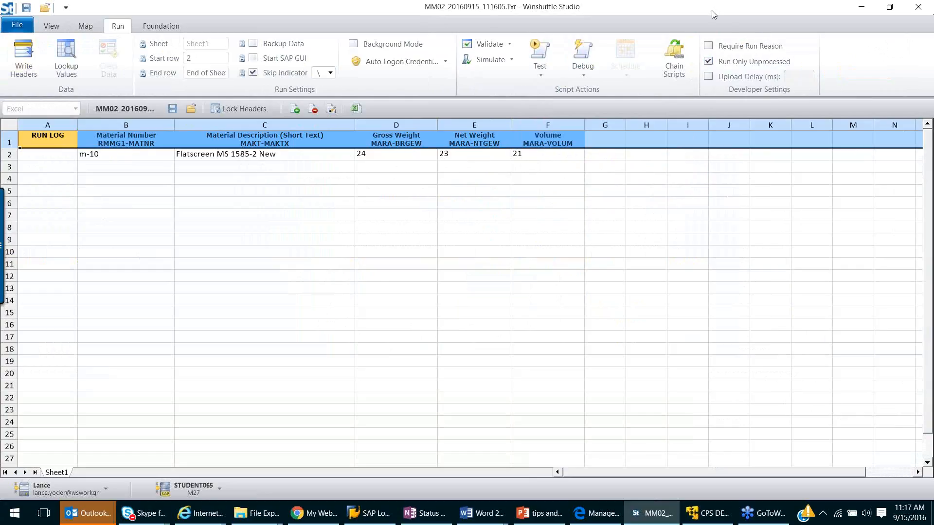
left_click(709, 62)
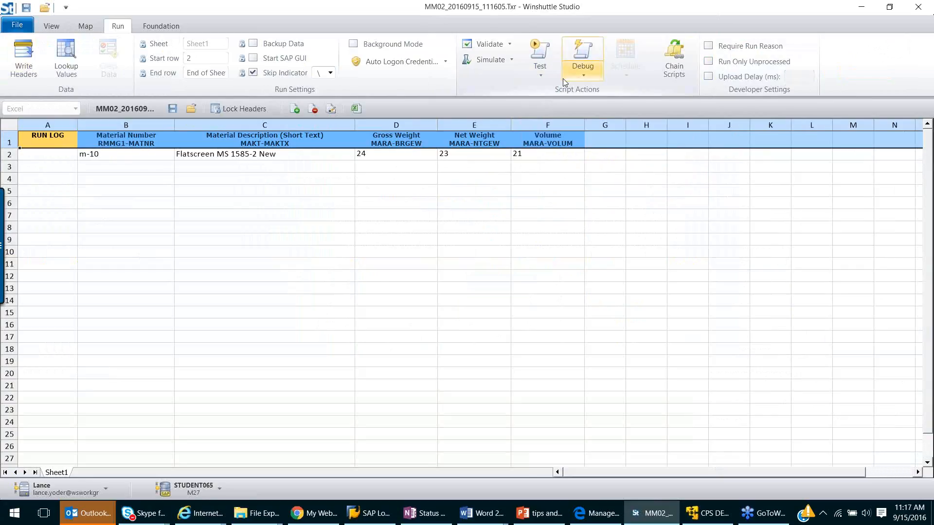
Review the start and end row settings and test-run the script from row 2 to the end of the sheet
left_click(540, 68)
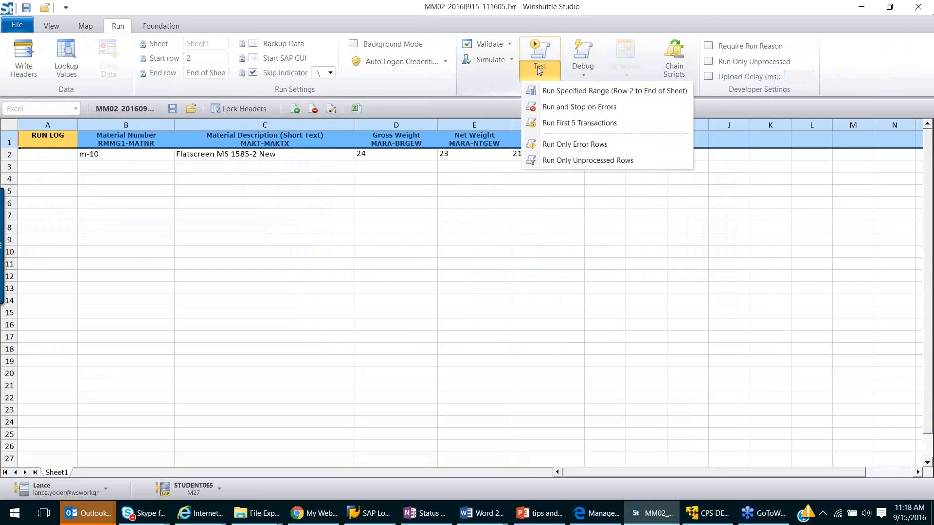
left_click(196, 190)
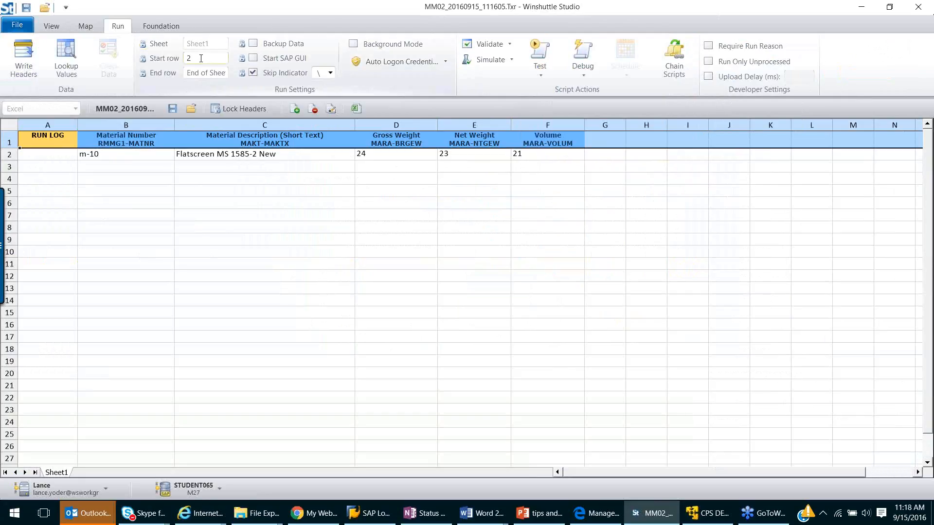
key("Tab")
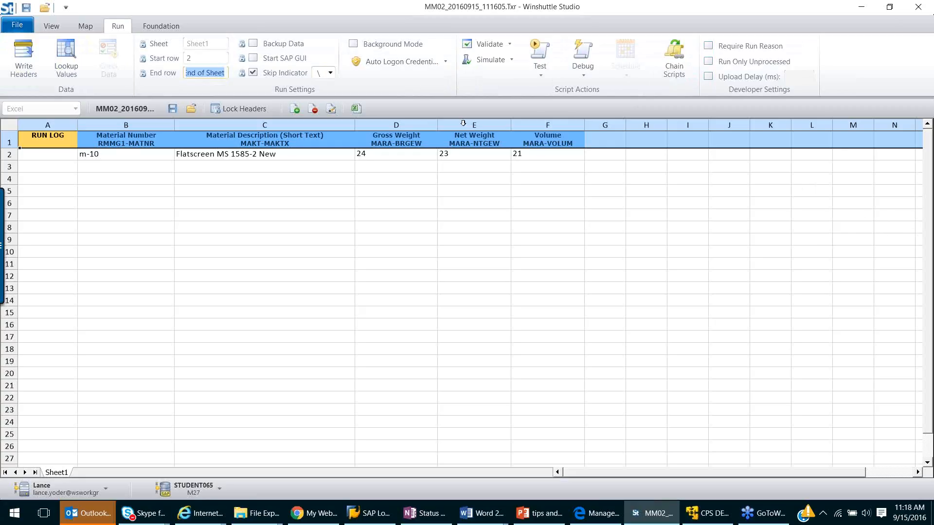
left_click(545, 49)
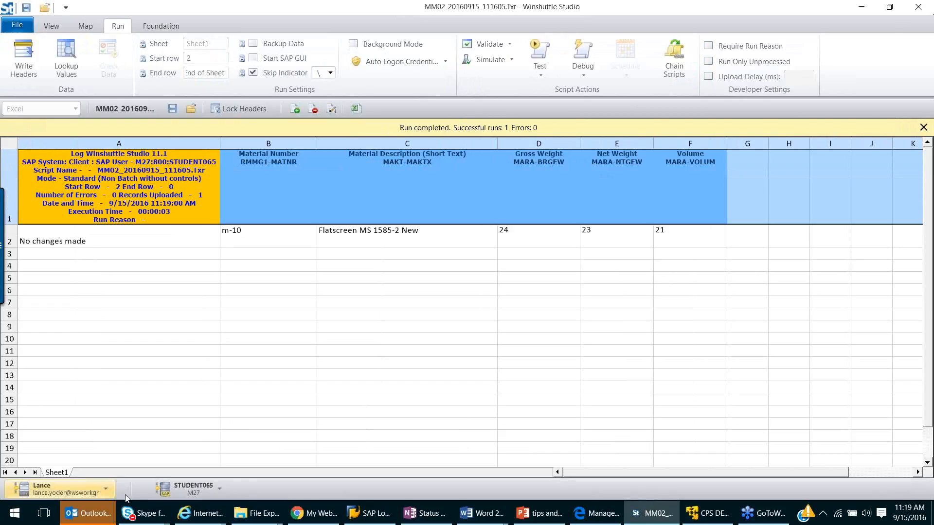
Check the row 2 run log and change the material description of m-10 to "Flatscreen MS 1585-2 New 2"
left_click(135, 242)
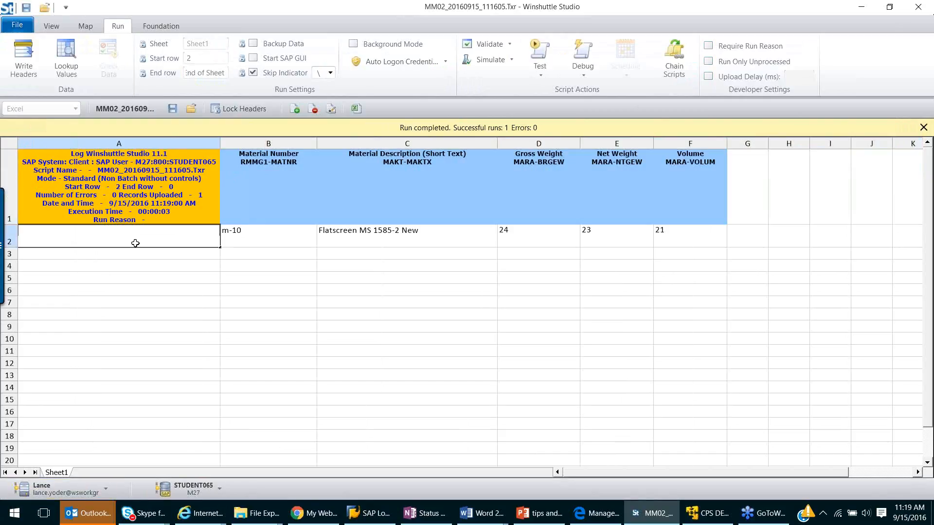
left_click(275, 236)
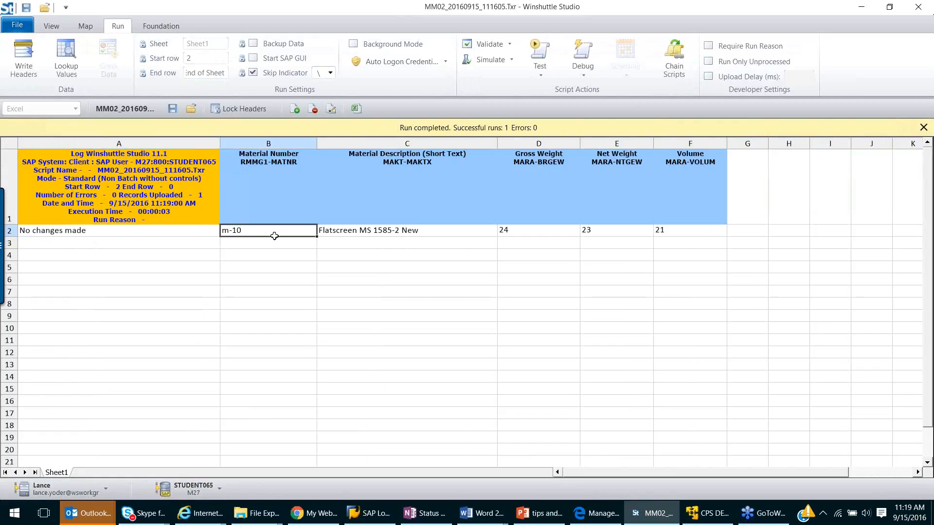
double_click(440, 236)
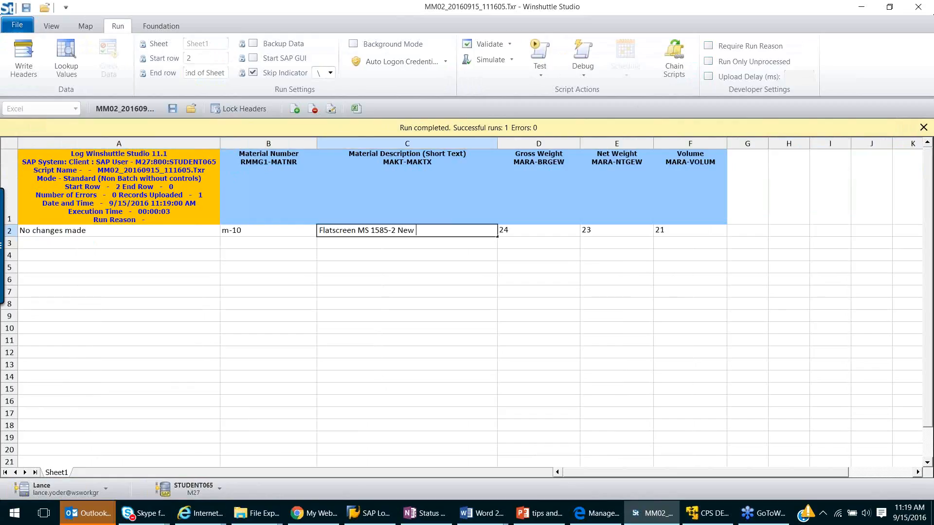
type("2")
key("Return")
left_click(547, 233)
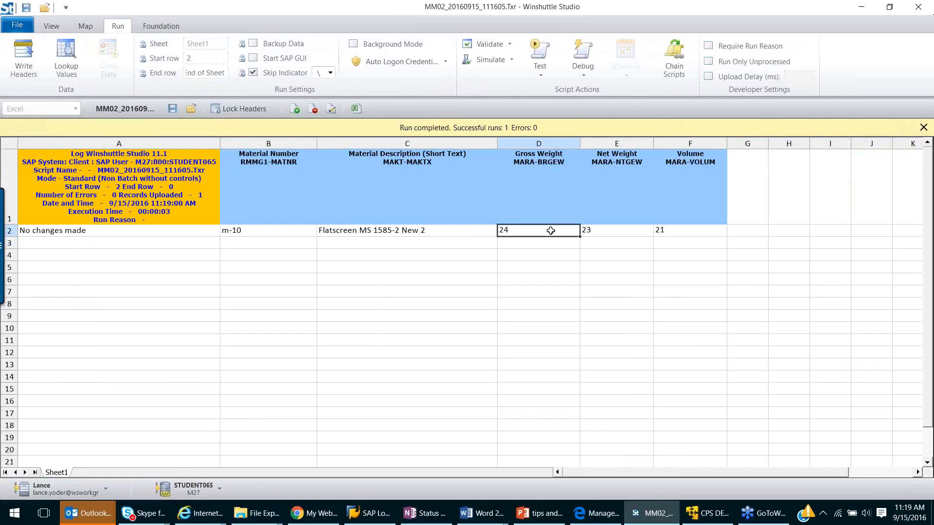
Test-run the script with the edited description and check the run log entry for row 2
left_click(539, 53)
left_click(89, 234)
scroll(88, 265, "down", 1)
scroll(87, 264, "up", 1)
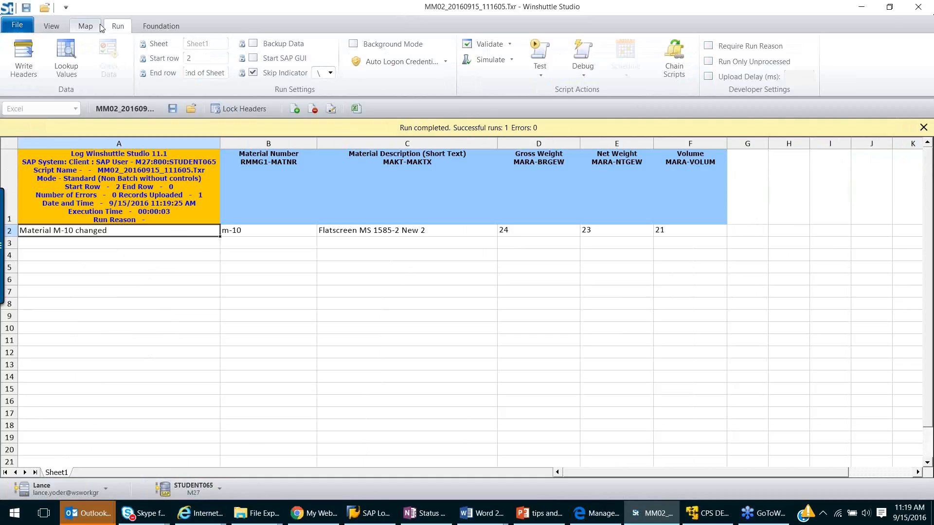
Review the script's field mapping and run sheet, and look at the available types for creating a new script
left_click(86, 26)
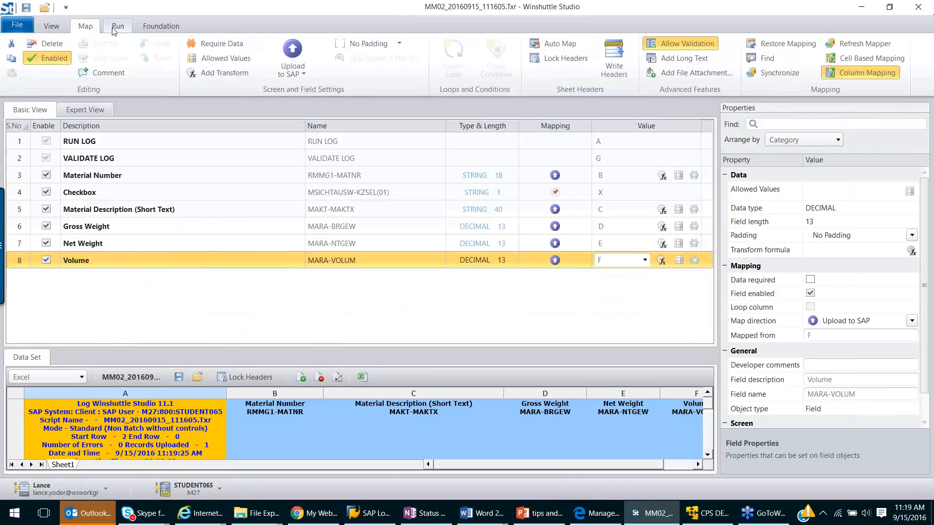
left_click(115, 27)
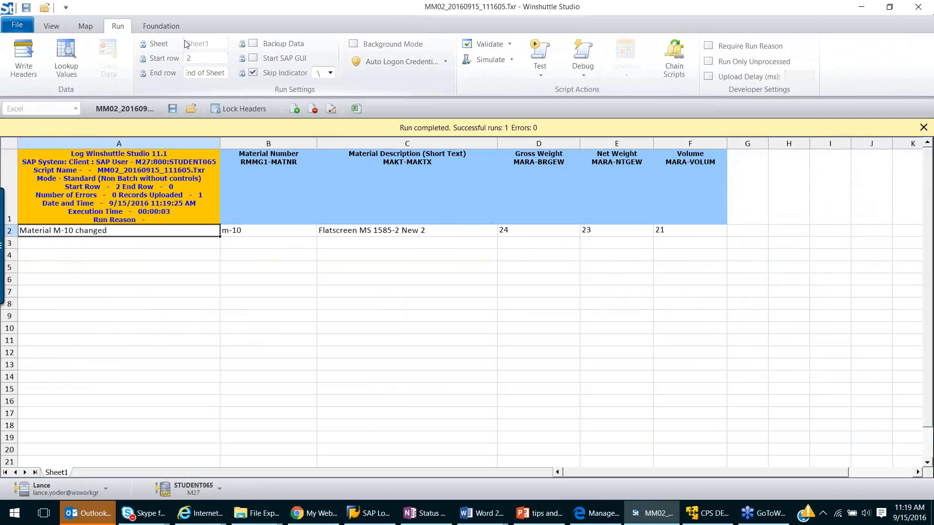
left_click(90, 27)
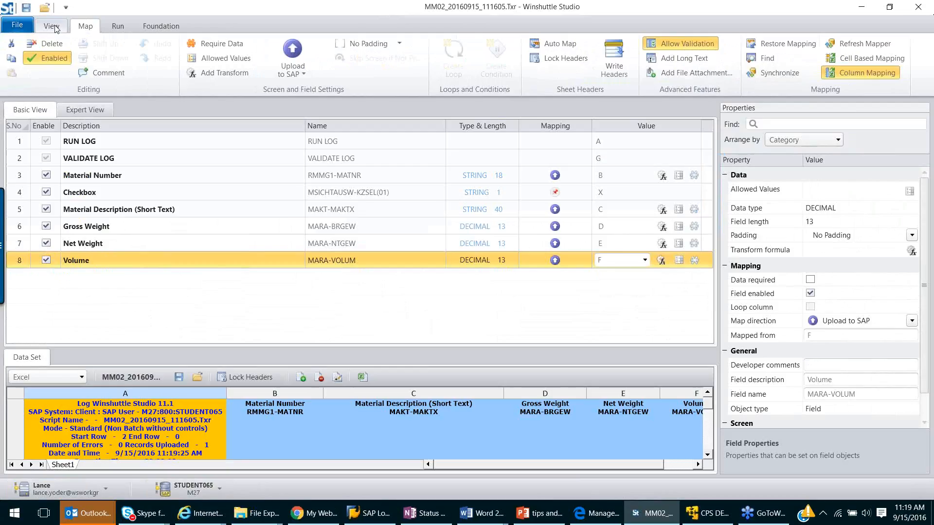
left_click(51, 26)
left_click(18, 26)
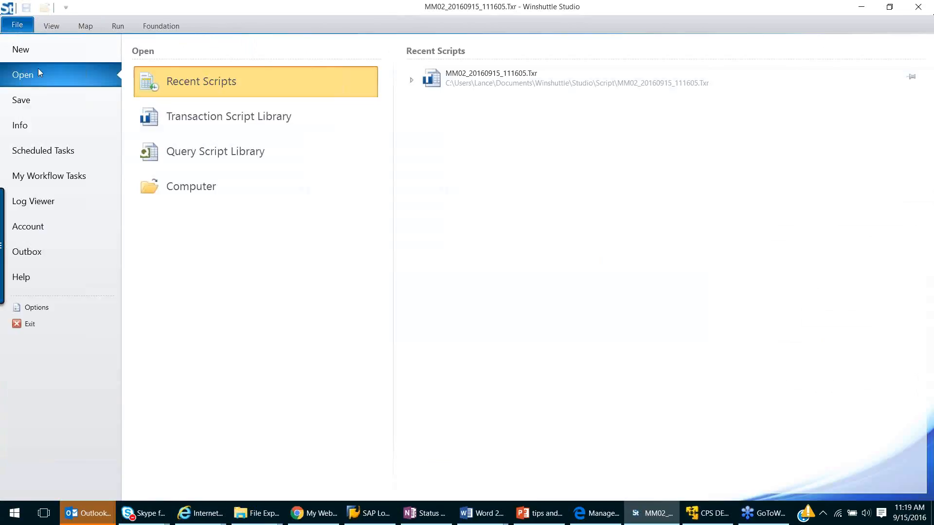
left_click(40, 54)
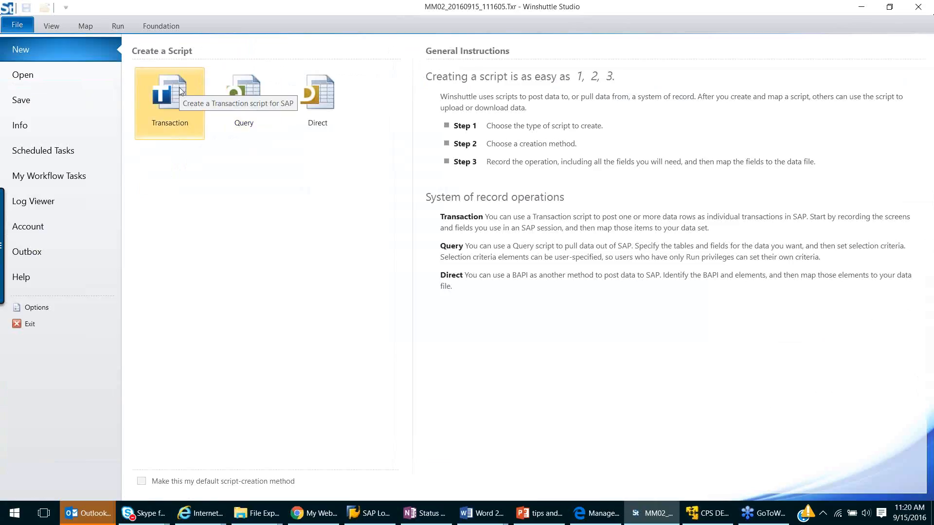
left_click(51, 26)
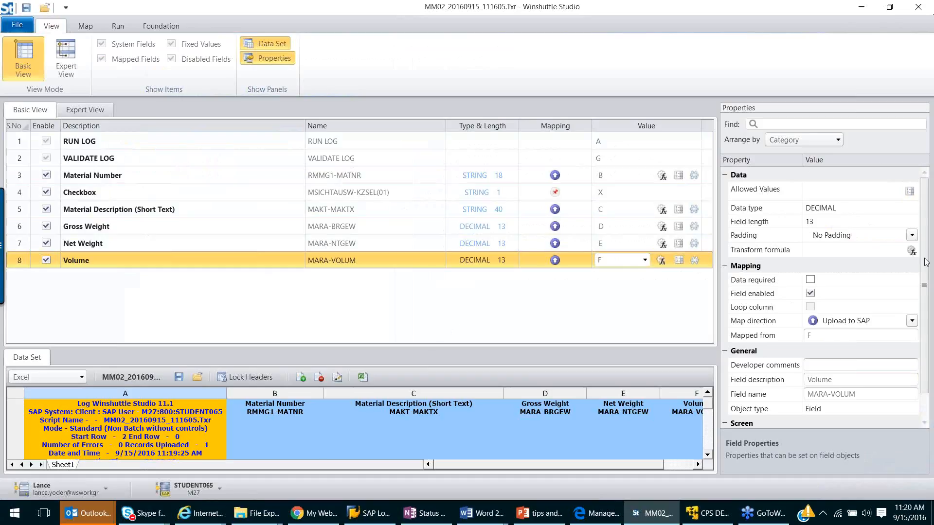
Show the script in Expert View and examine the properties and developer comments of the SAPLMGMM - 0060 screen
left_click(100, 111)
left_click(444, 197)
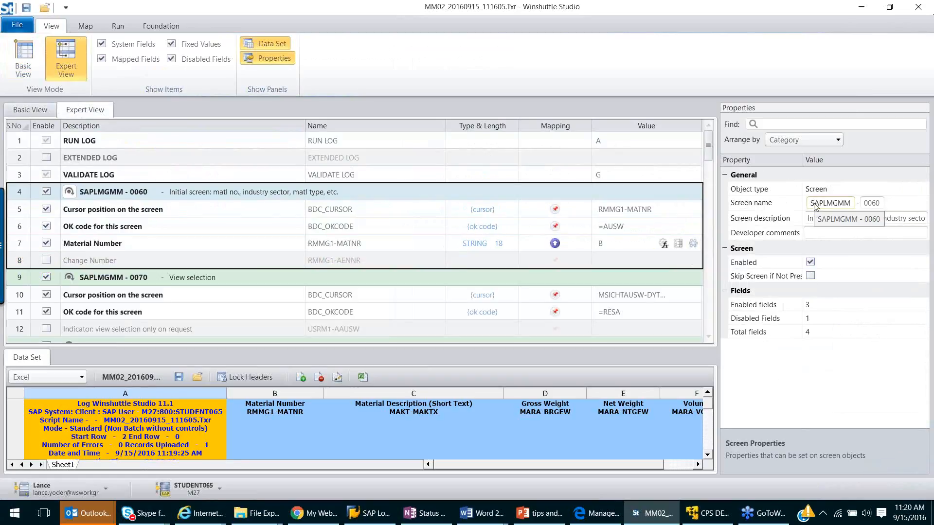
left_click(823, 234)
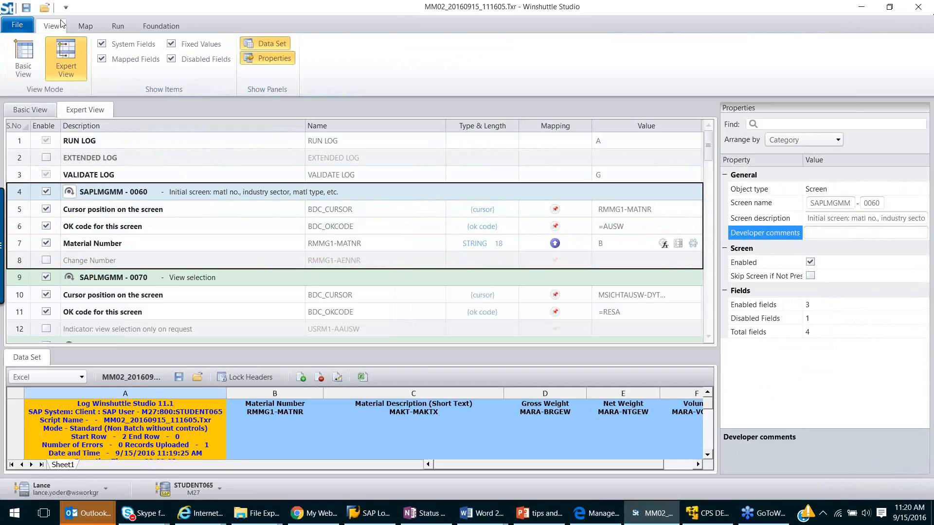
Create a new Query script from tables with Excel as the data type and no existing data file
left_click(21, 27)
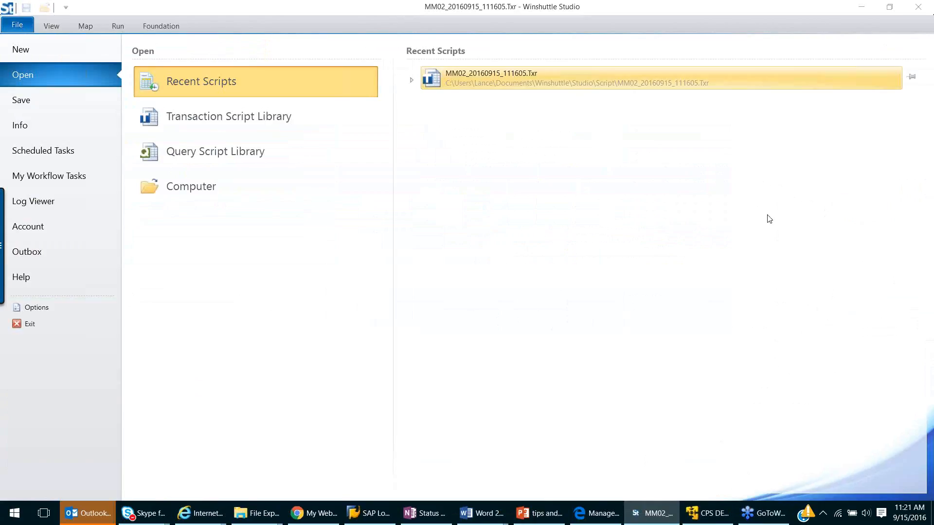
left_click(26, 52)
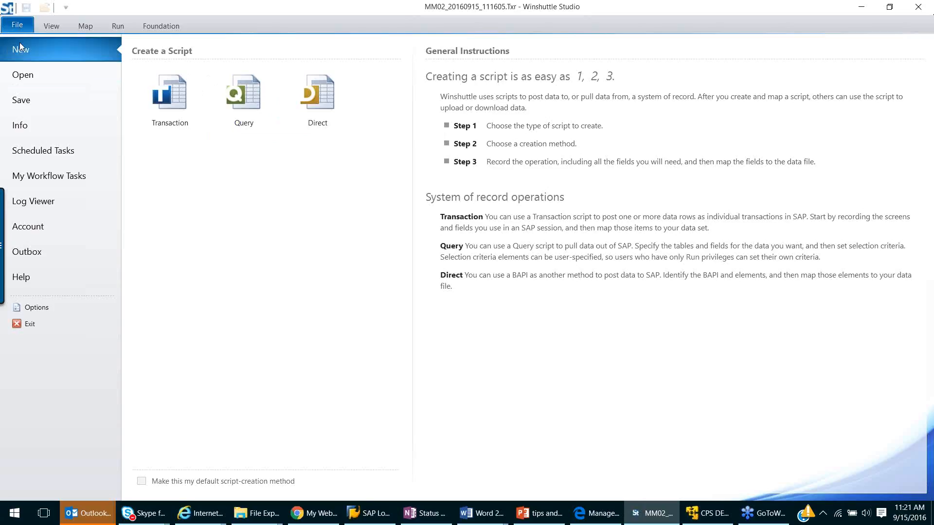
left_click(247, 106)
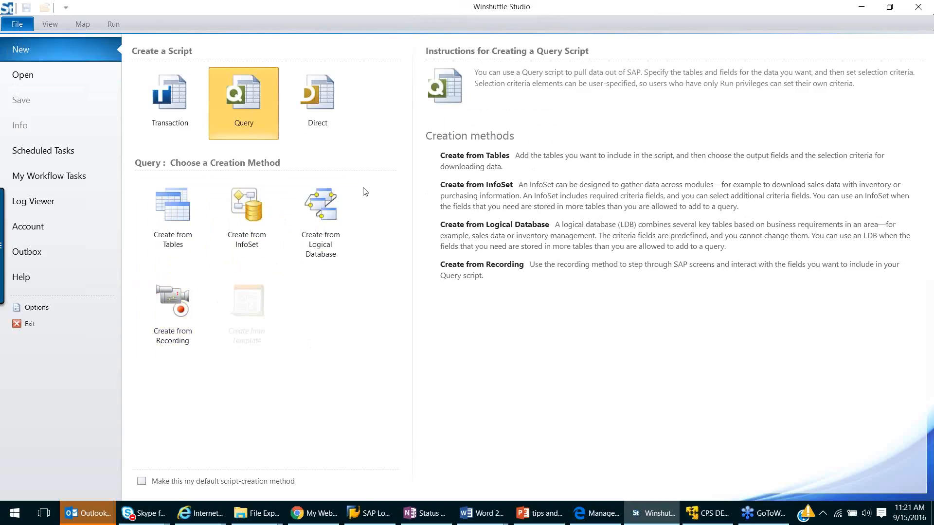
left_click(176, 234)
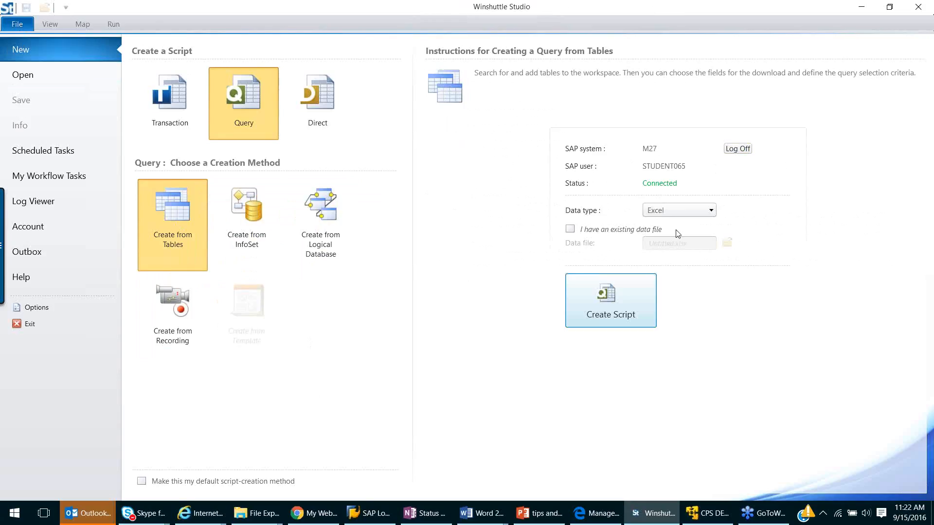
left_click(699, 212)
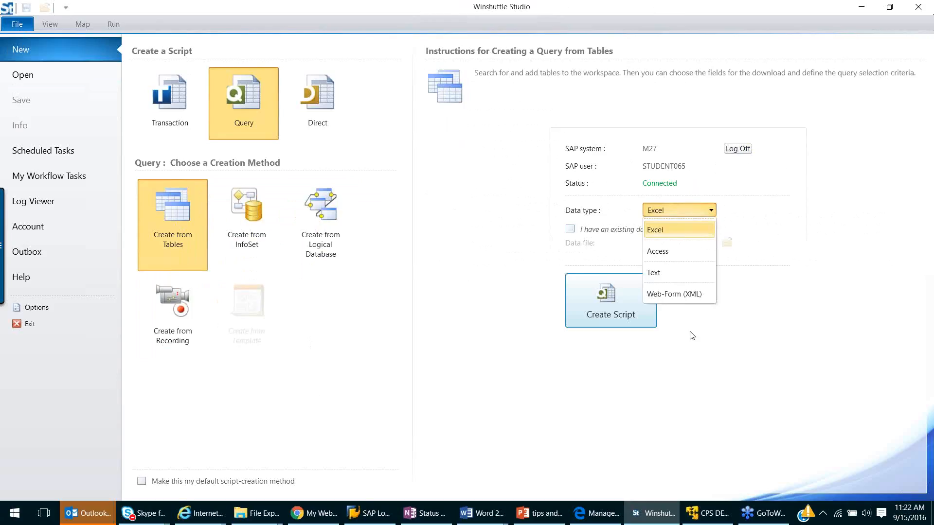
left_click(606, 392)
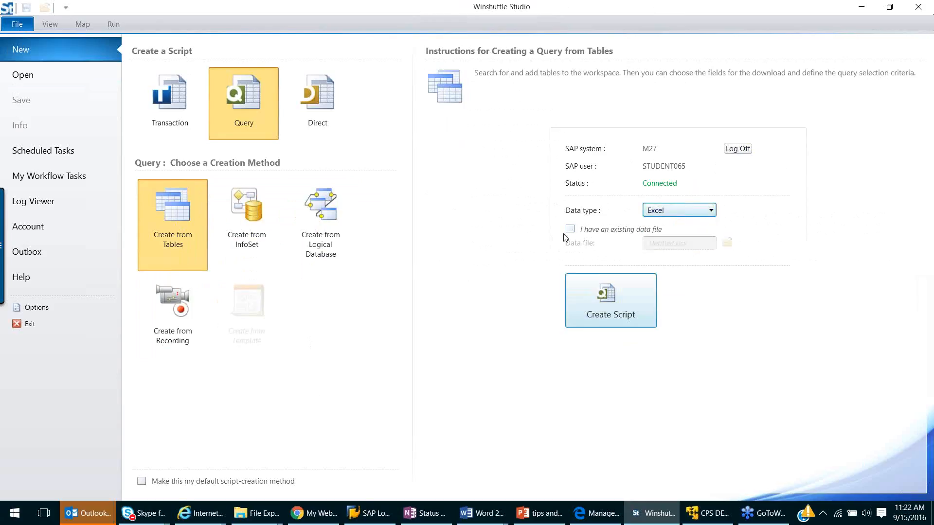
left_click(622, 309)
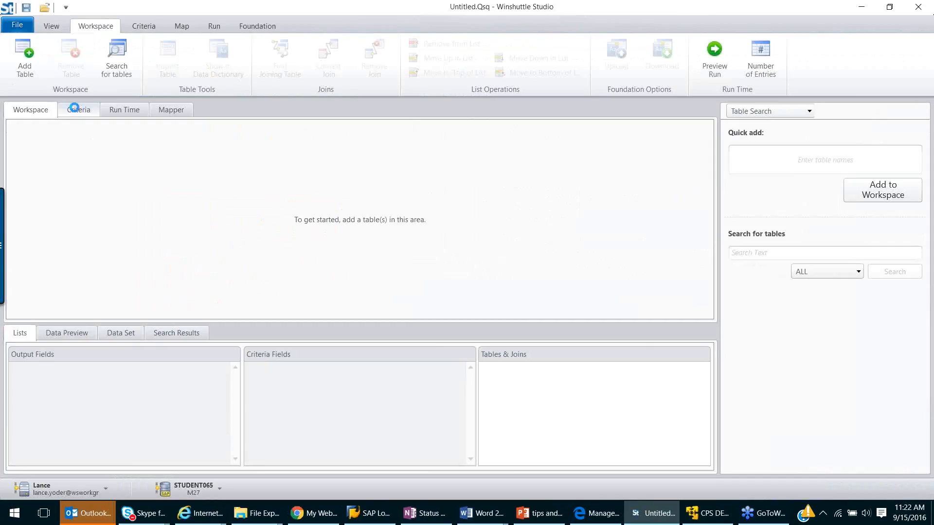
Examine the empty query script's Criteria, Run Time and Mapper views and its run sheet settings
left_click(75, 109)
left_click(127, 109)
left_click(168, 111)
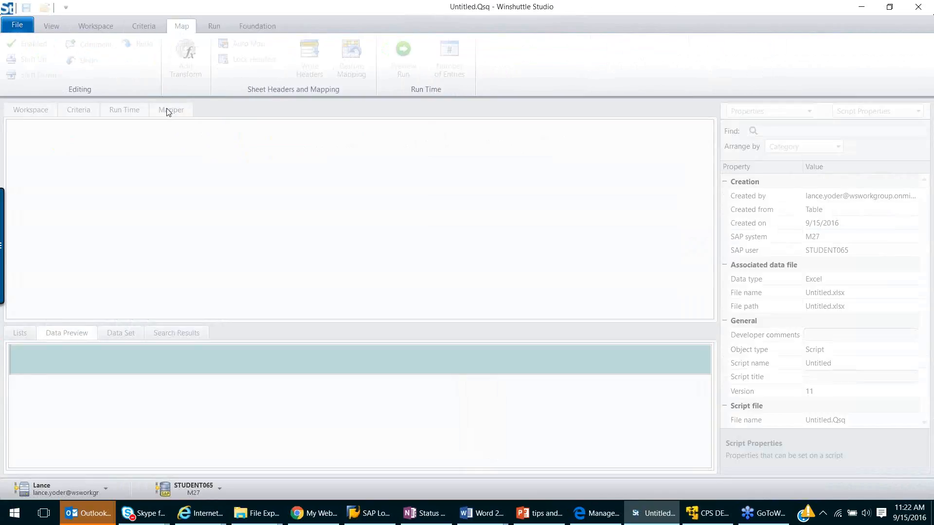
left_click(183, 29)
left_click(41, 111)
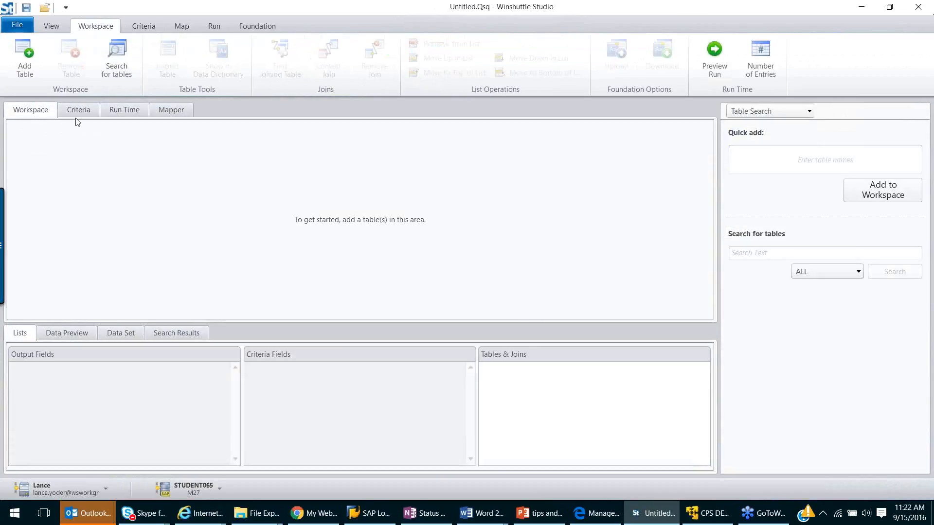
left_click(128, 108)
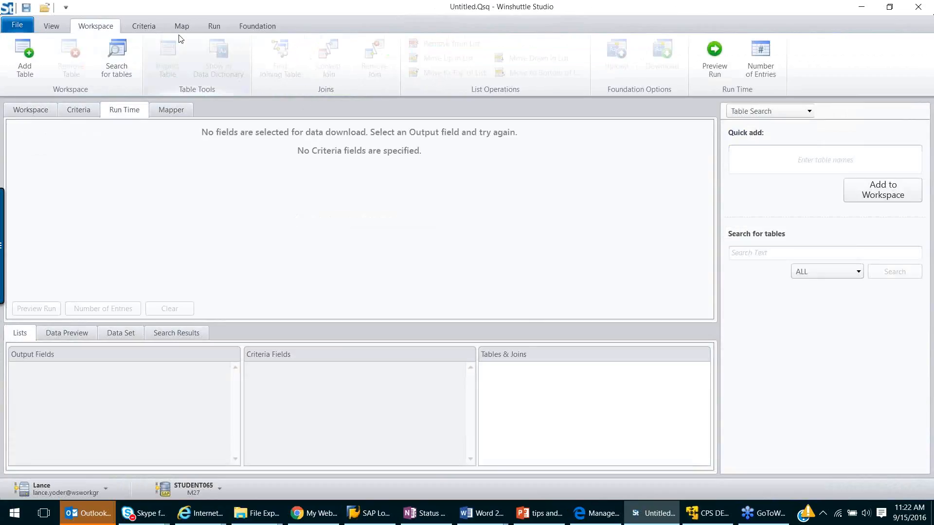
left_click(214, 28)
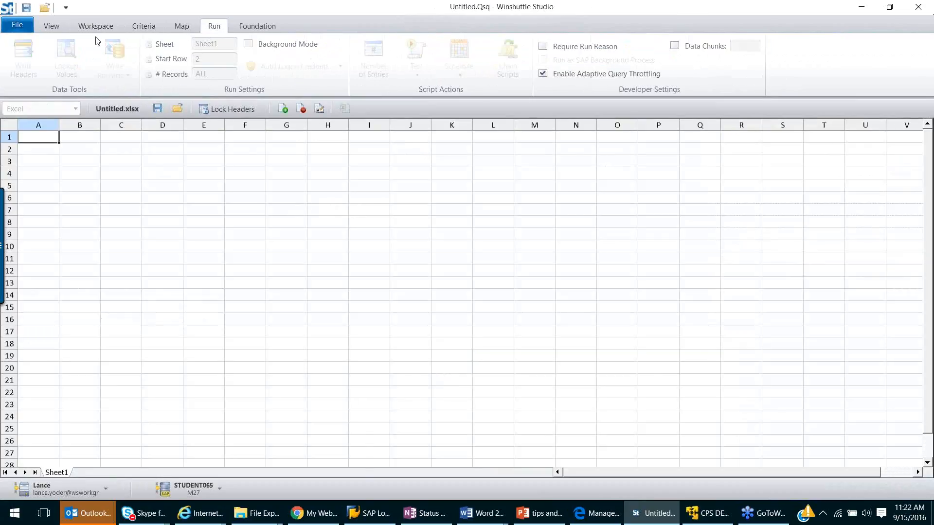
left_click(176, 28)
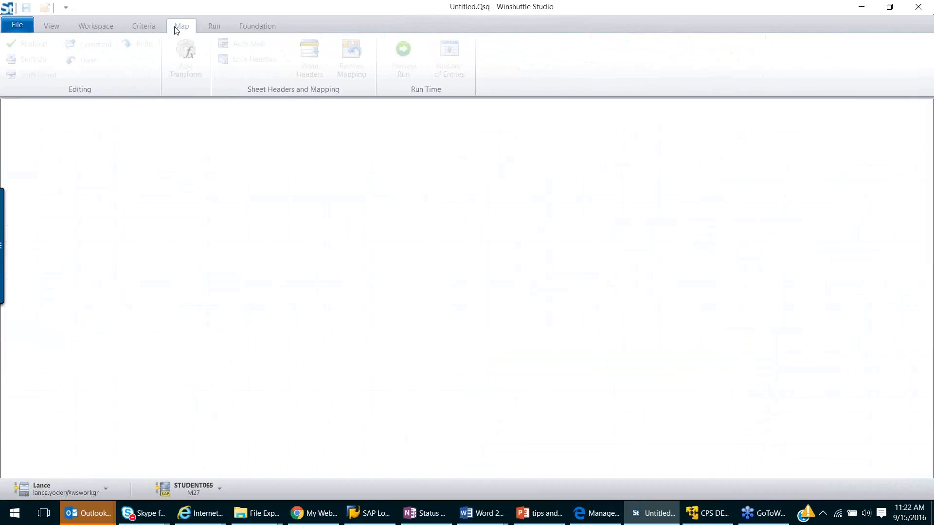
left_click(127, 112)
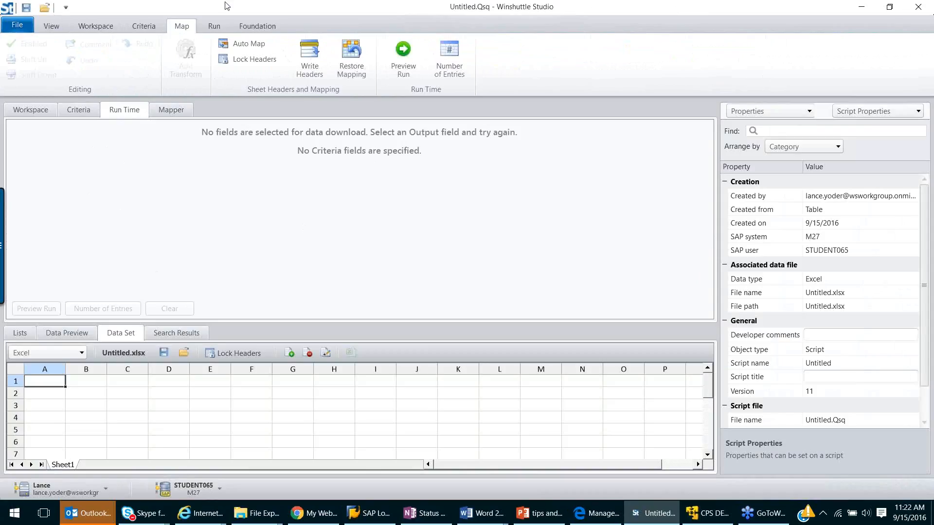
left_click(214, 27)
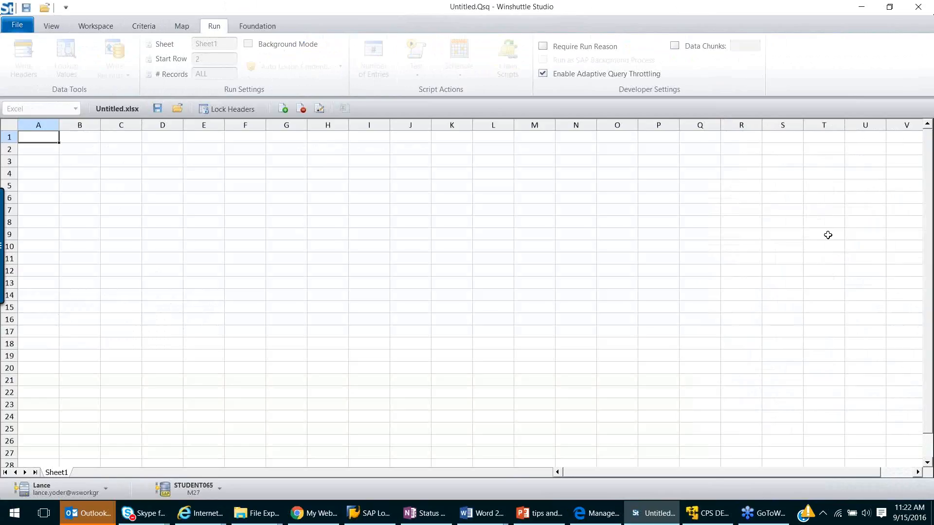
Add the MARA and MARC tables to the query workspace using Quick add
left_click(87, 29)
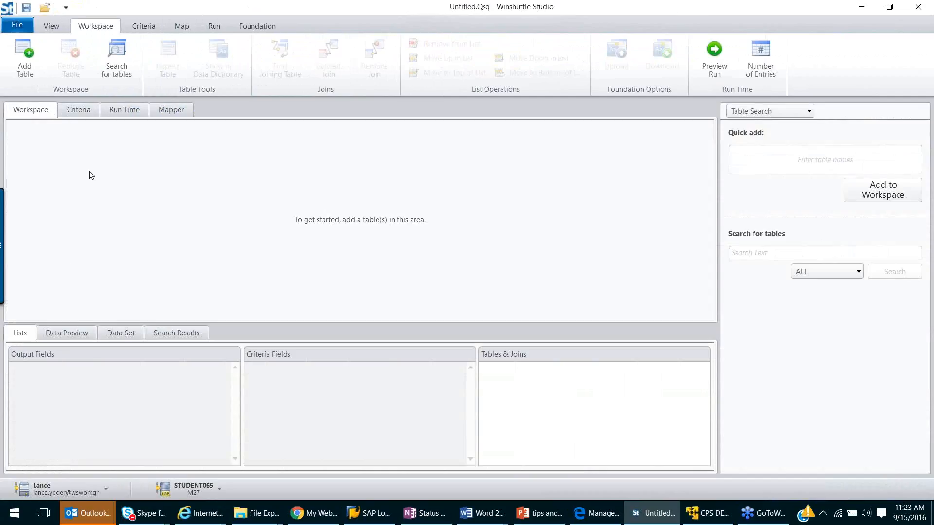
left_click(789, 159)
type("mara")
left_click(882, 195)
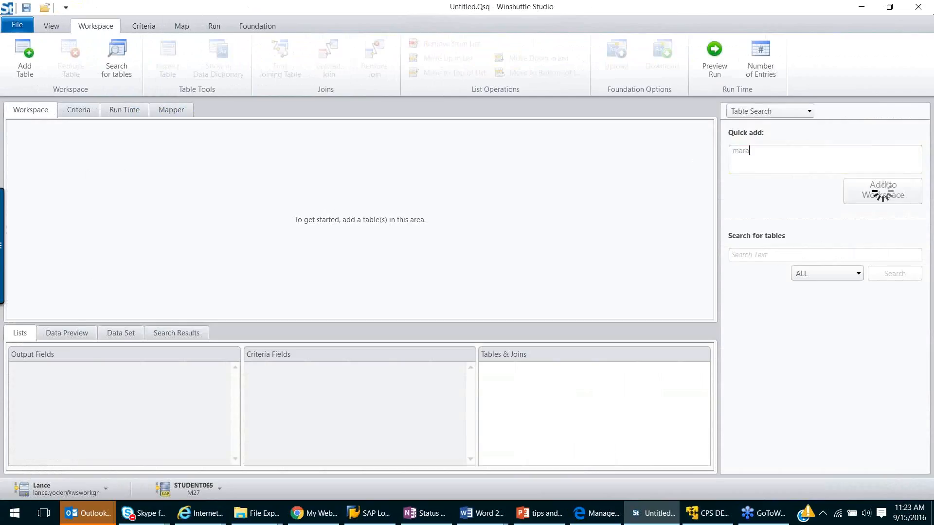
left_click(806, 159)
type("marc")
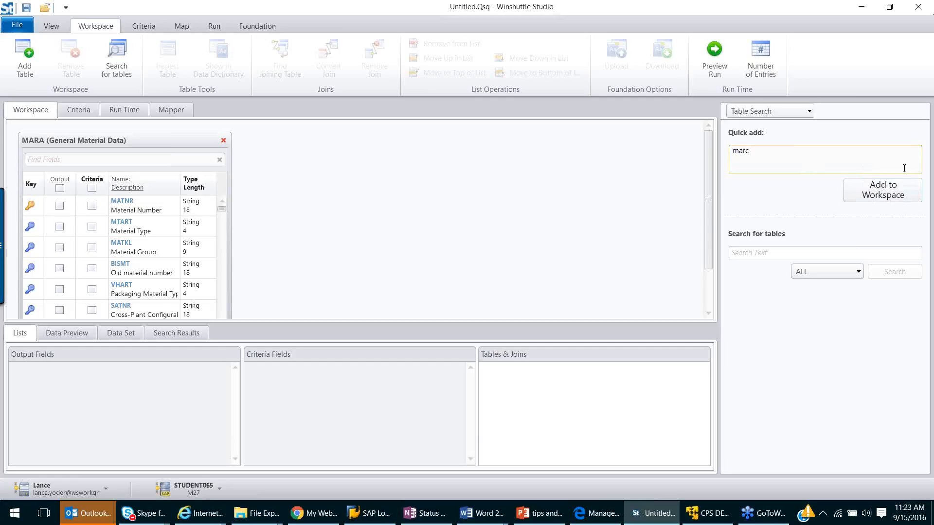
left_click(882, 192)
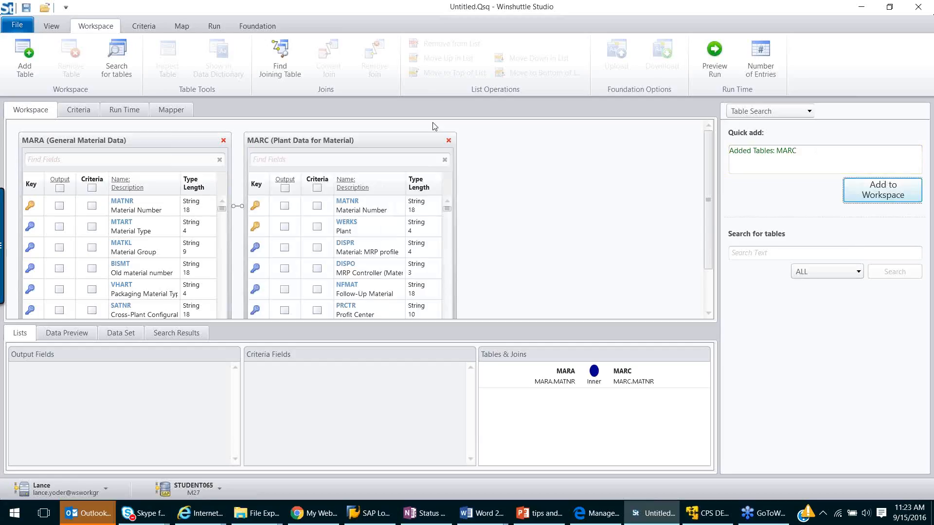
Move the MARC table away from MARA to expose their join line, and widen both table boxes
left_click(398, 141)
left_click_drag(398, 142, 481, 143)
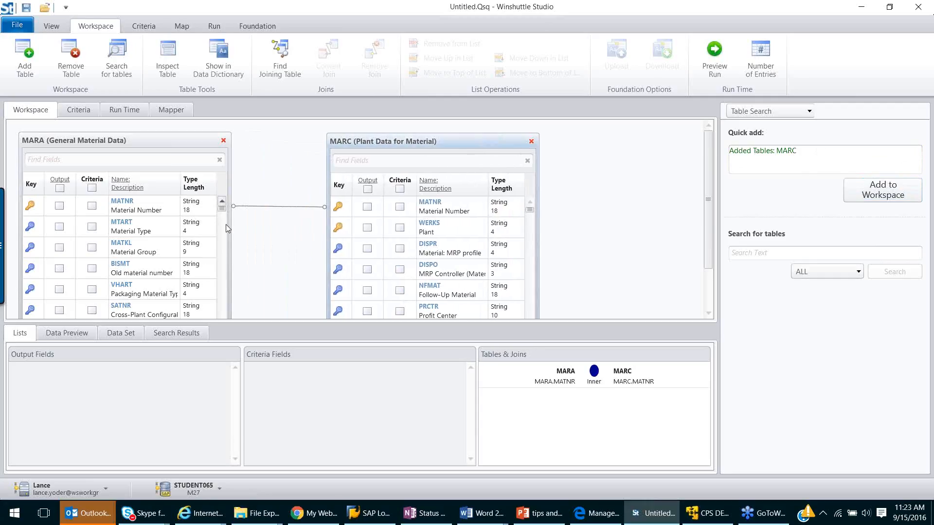
left_click_drag(230, 225, 276, 227)
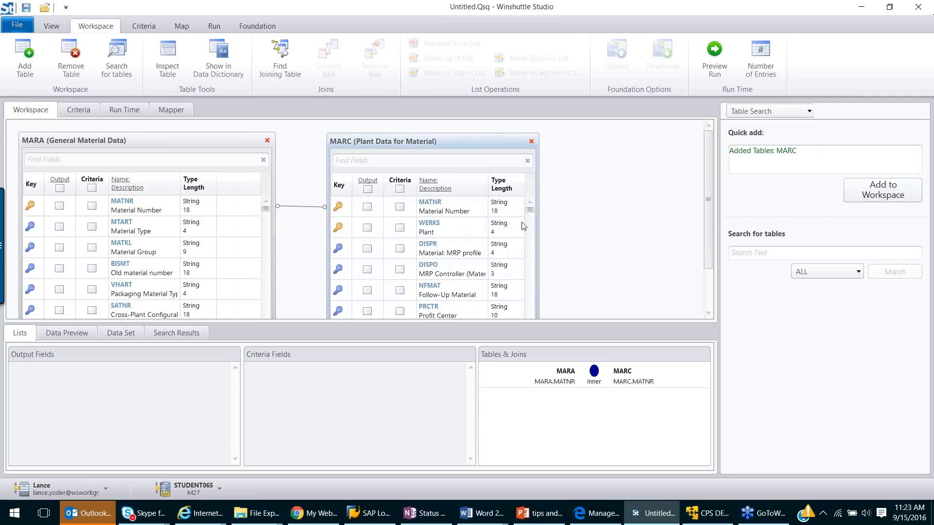
left_click_drag(537, 226, 554, 227)
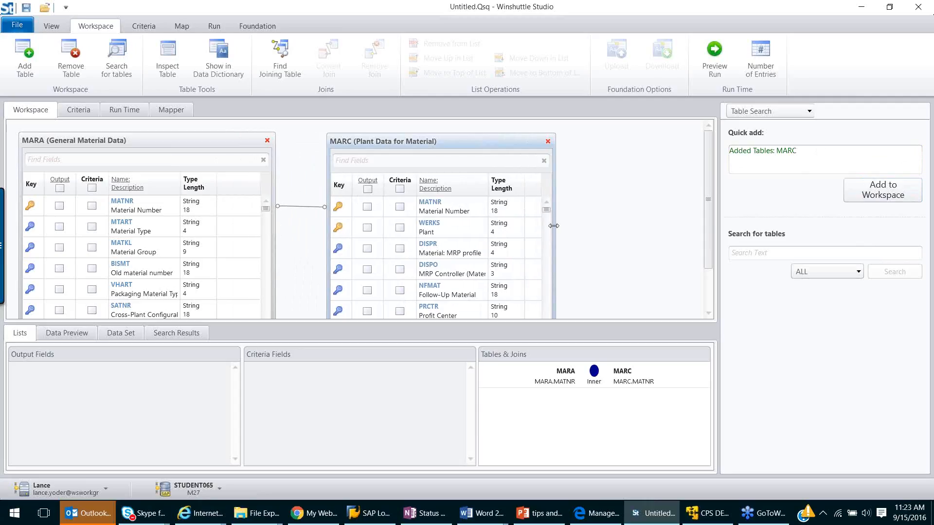
Enlarge the table workspace and browse the MARA fields, filtering them by "material"
left_click(202, 166)
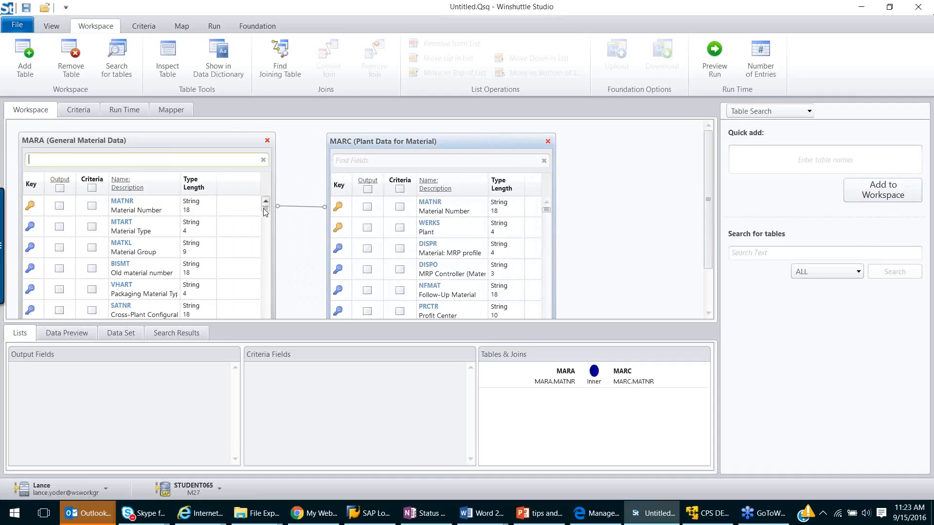
left_click_drag(265, 209, 289, 374)
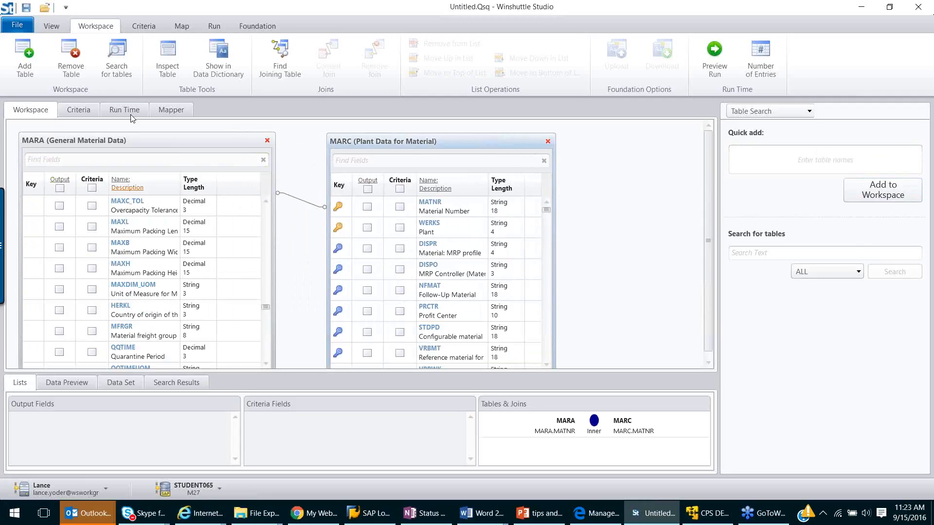
left_click(161, 223)
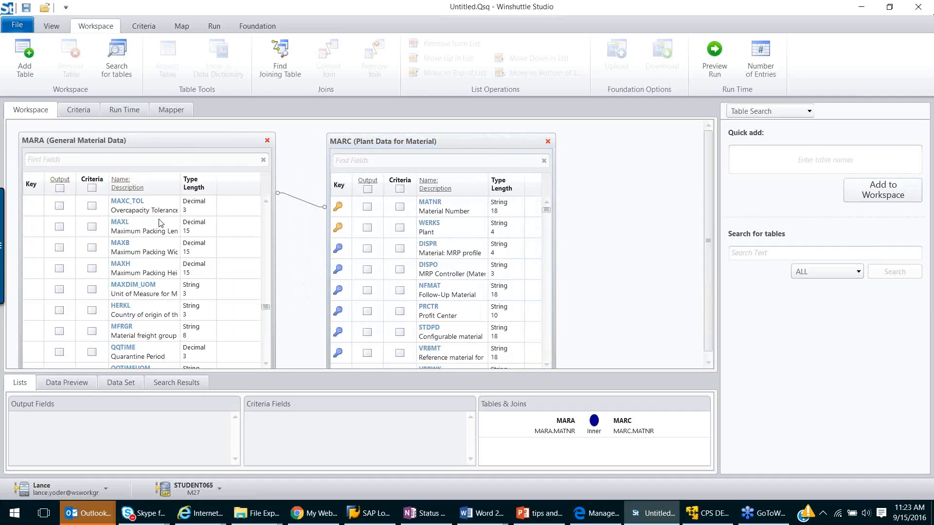
left_click(135, 159)
type("mat")
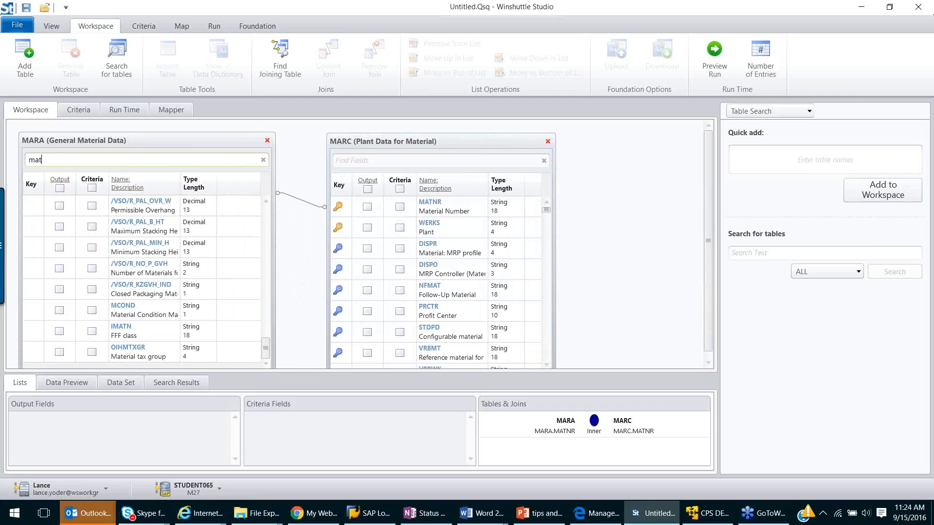
type("erial")
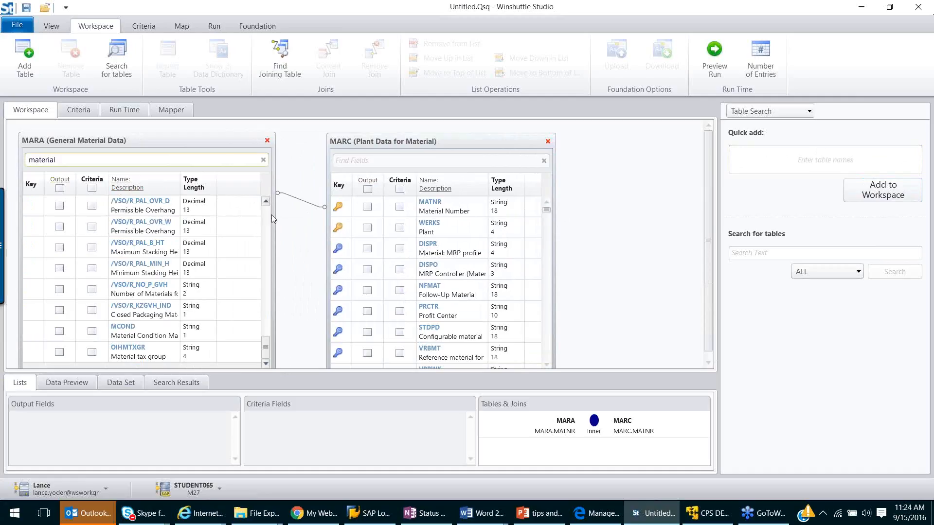
scroll(146, 312, "up", 5)
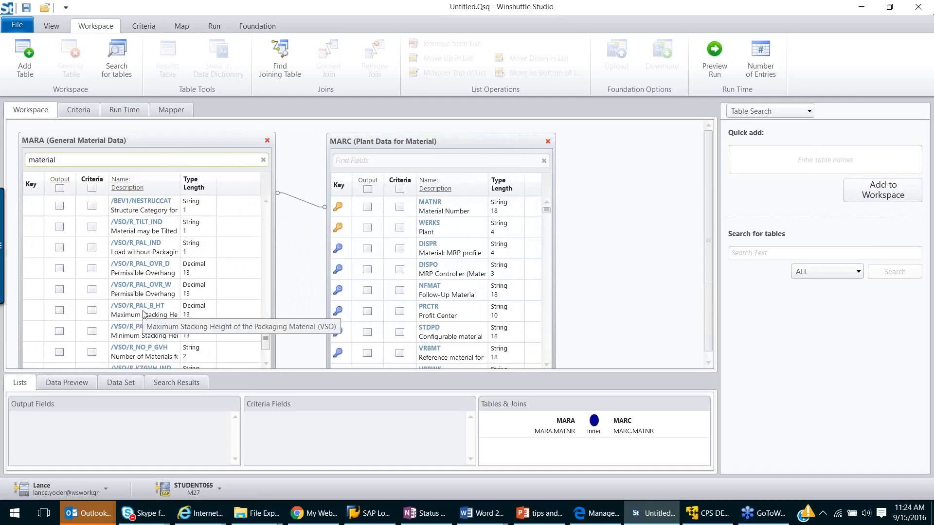
scroll(156, 313, "up", 5)
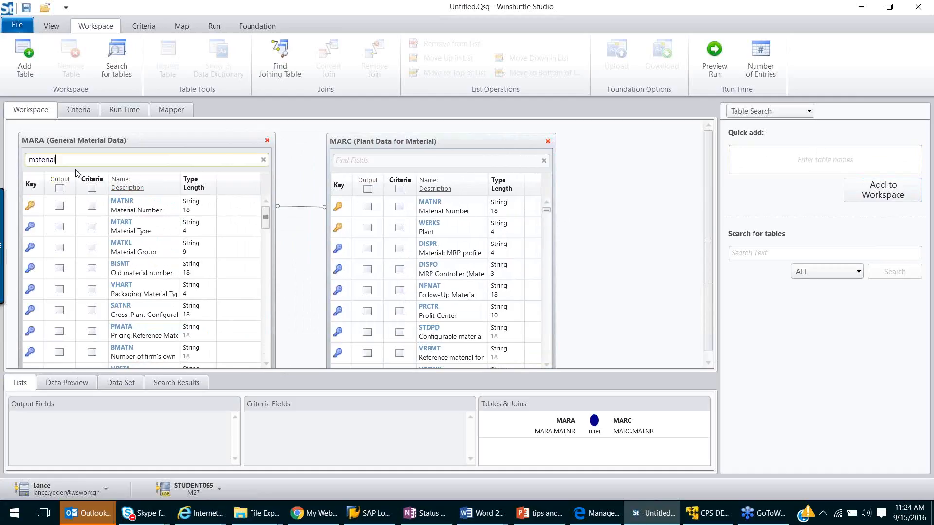
Filter the MARA fields by "matnr", include MATNR as both output and criteria, and clear the filter
double_click(49, 160)
type("matnr")
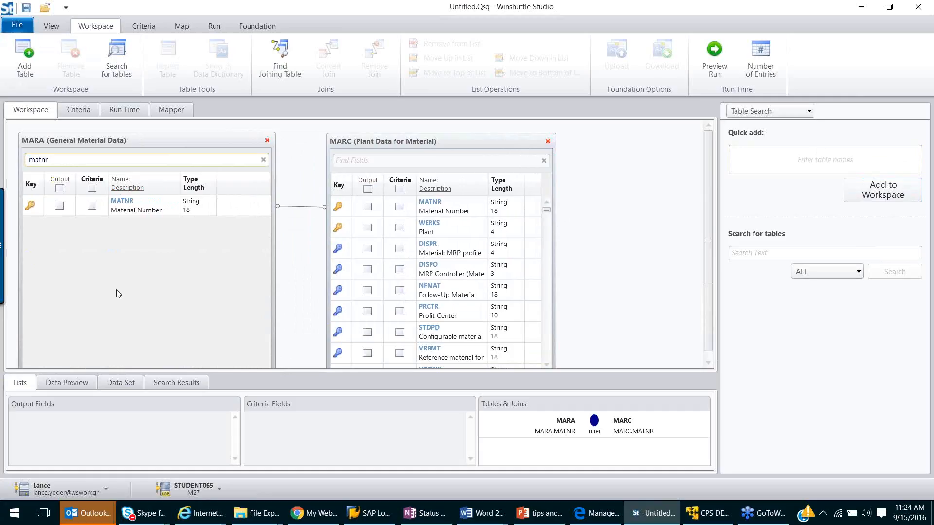
left_click(60, 206)
left_click(92, 205)
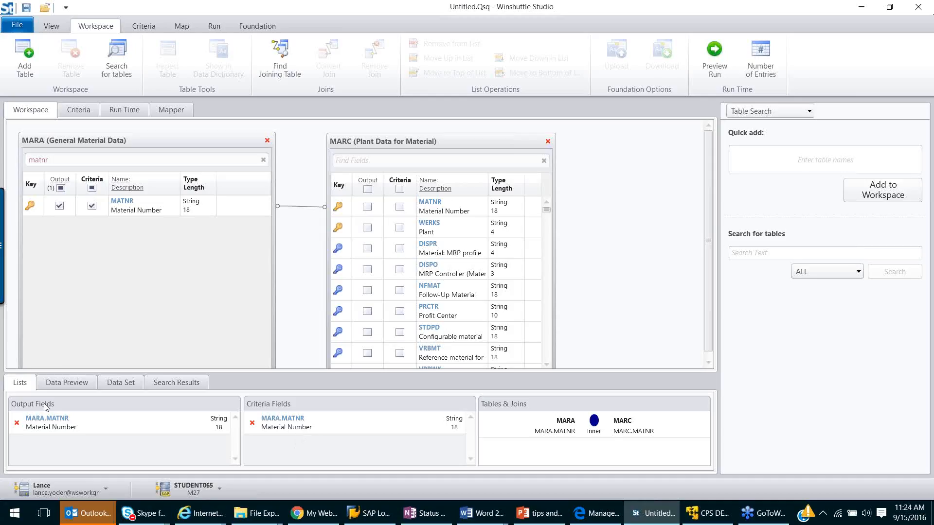
left_click(263, 160)
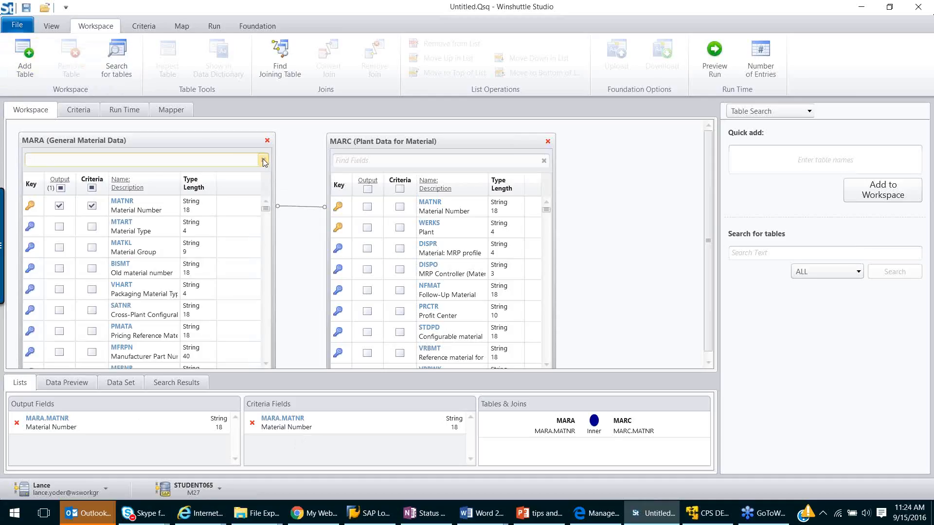
Add Material Type (MTART) and Material Group (MATKL) from MARA and Plant (WERKS) from MARC as output fields
left_click(59, 226)
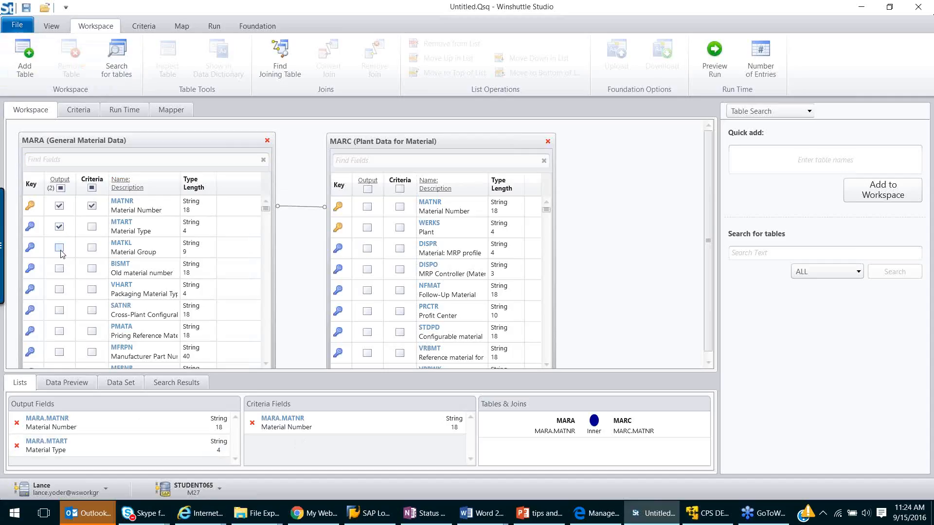
left_click(59, 248)
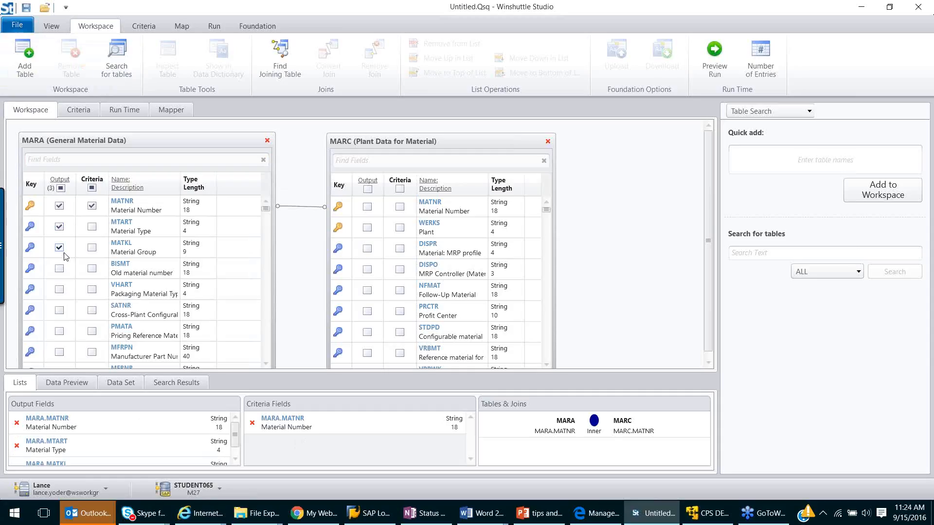
left_click_drag(235, 440, 235, 447)
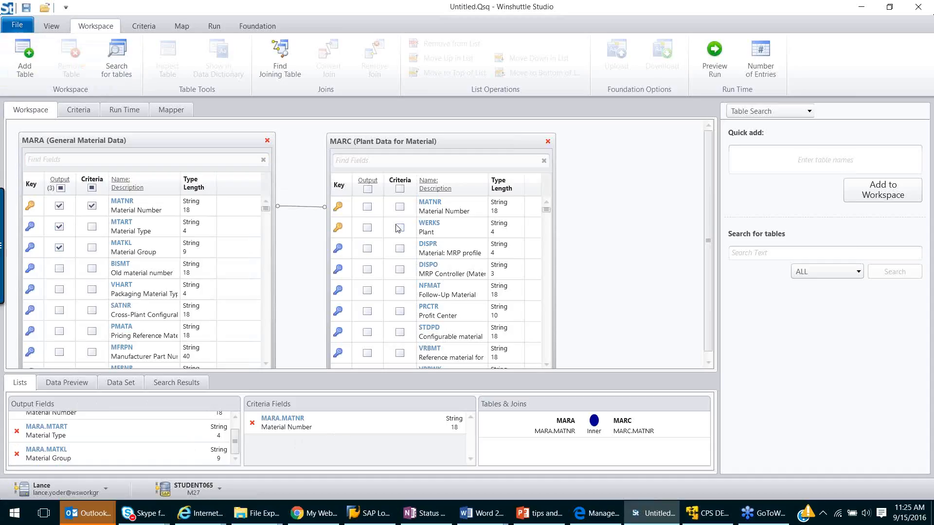
left_click(367, 228)
left_click(235, 459)
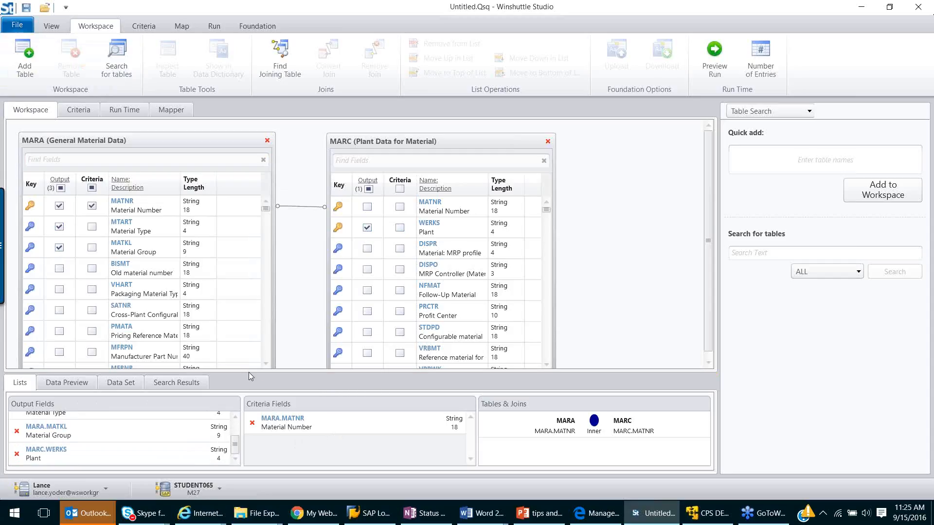
Review the query's field lists, Data Preview, Data Set and criteria with its query text, resizing the lower area as needed
left_click_drag(255, 373, 262, 240)
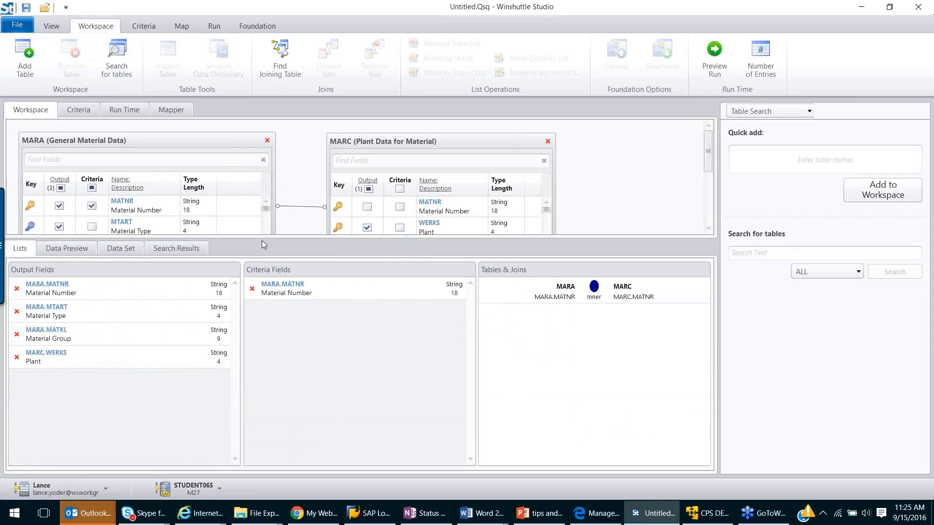
left_click(60, 252)
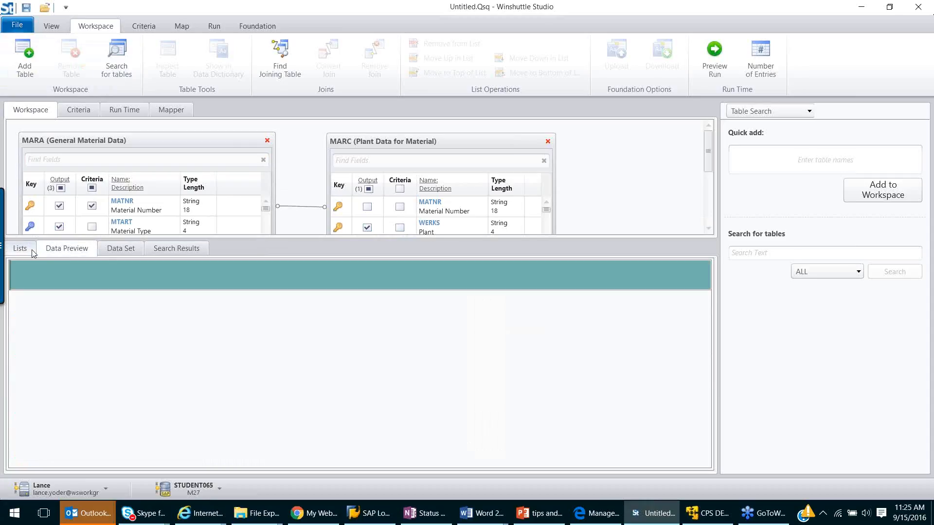
left_click(26, 249)
left_click(70, 252)
left_click(127, 253)
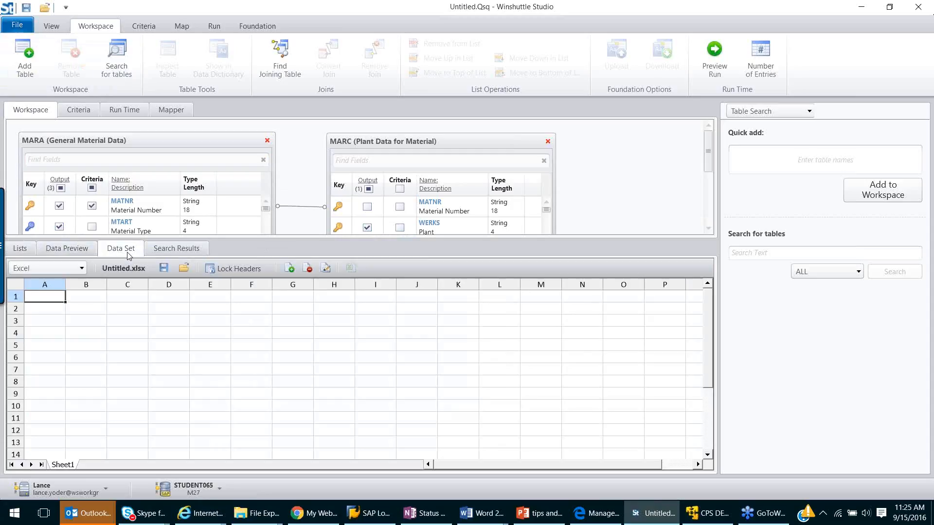
left_click(22, 249)
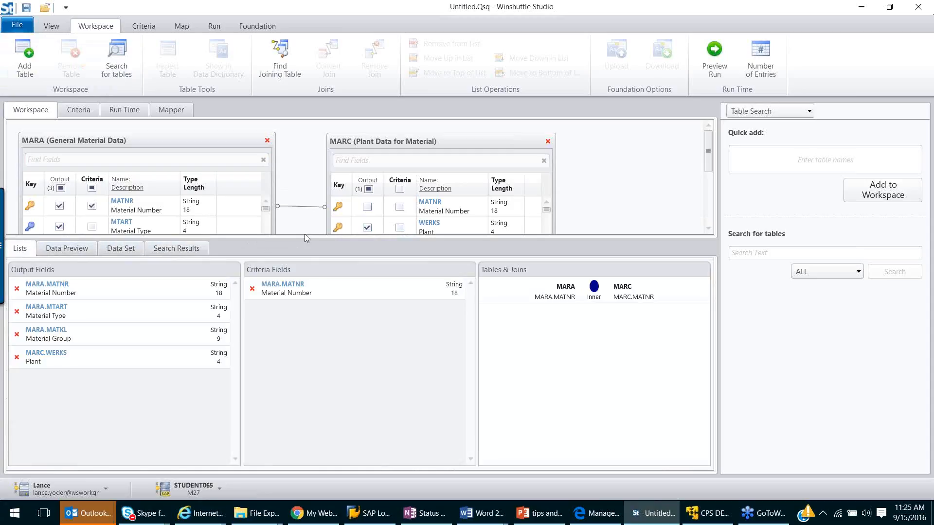
left_click_drag(305, 239, 303, 319)
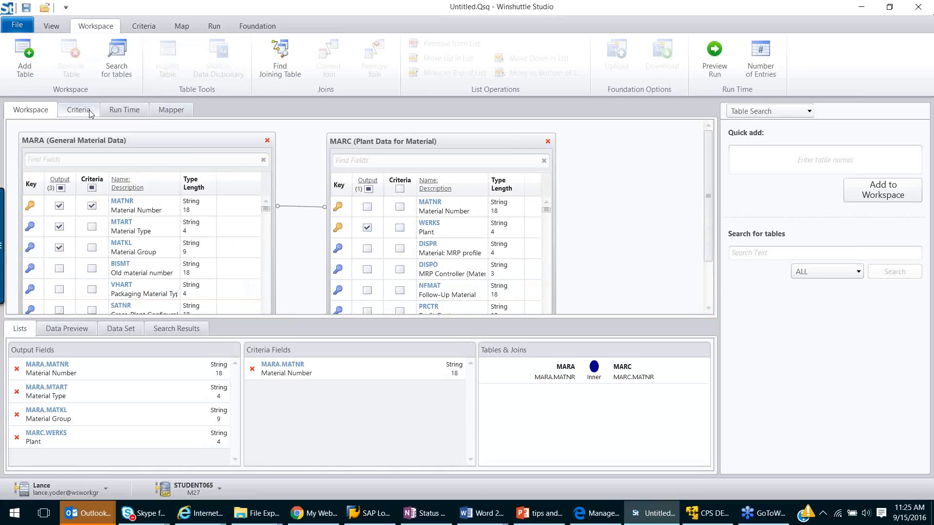
left_click(150, 29)
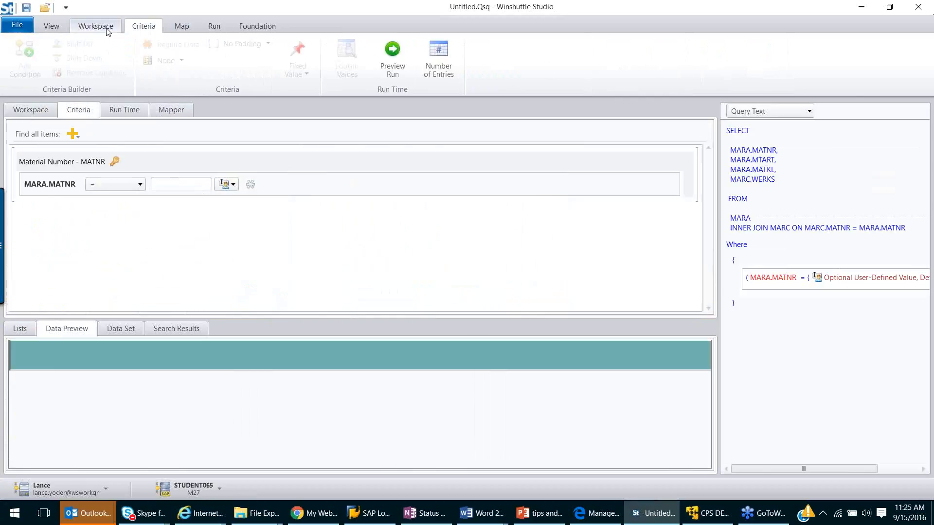
left_click(95, 27)
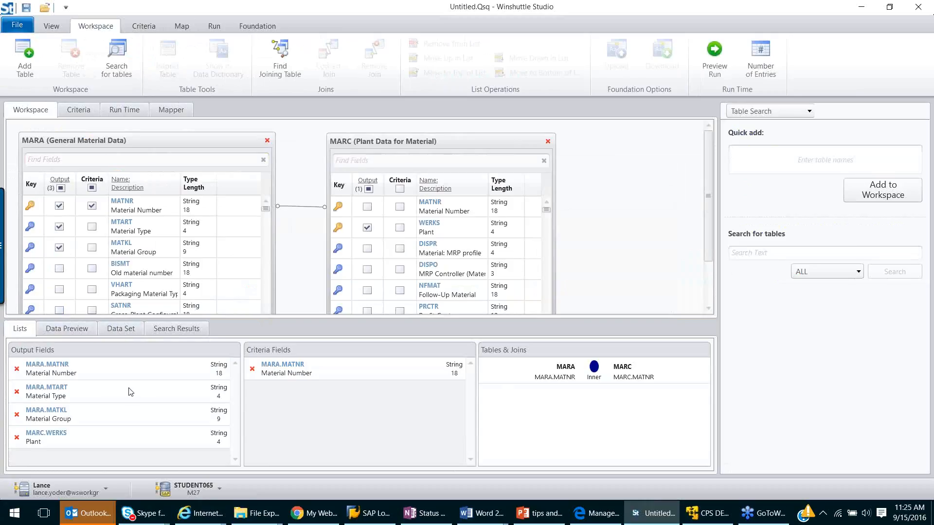
Enter M-10 as the run-time Material Number and preview the query's records
left_click(128, 112)
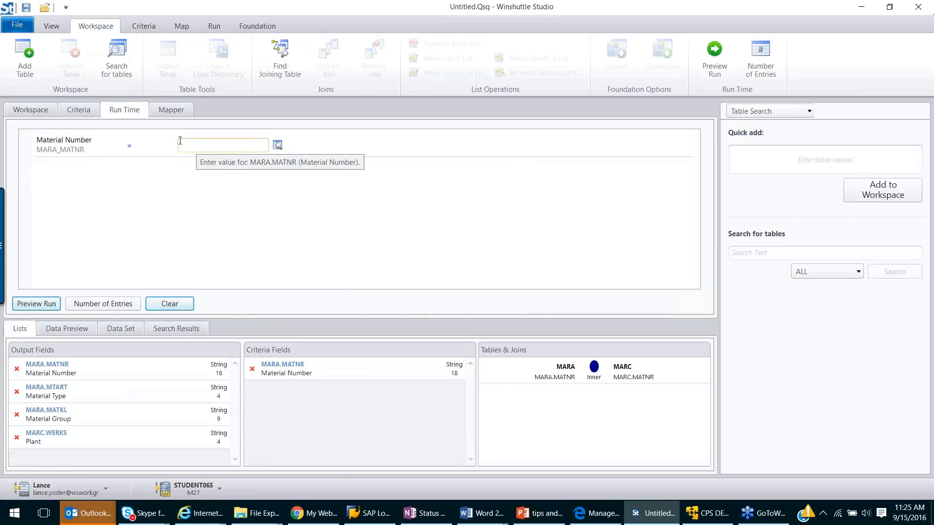
left_click(180, 141)
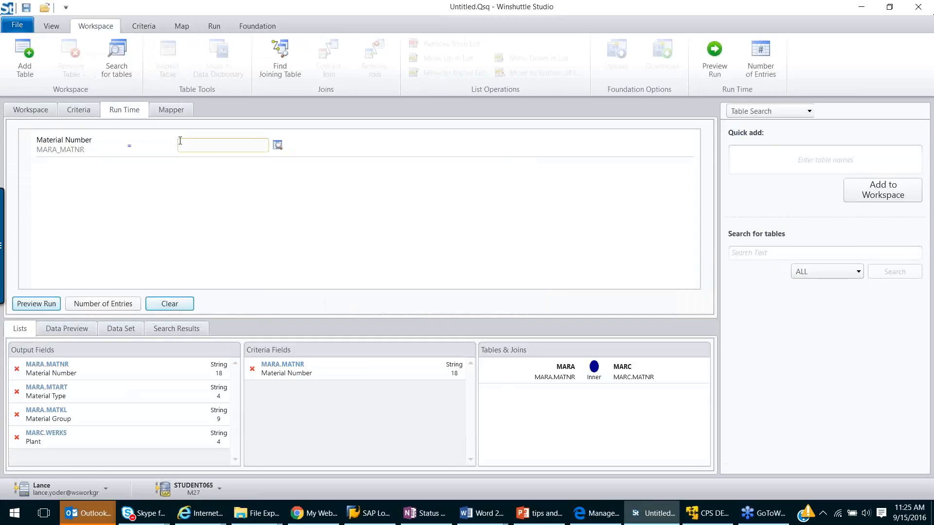
type("M-10")
left_click(35, 304)
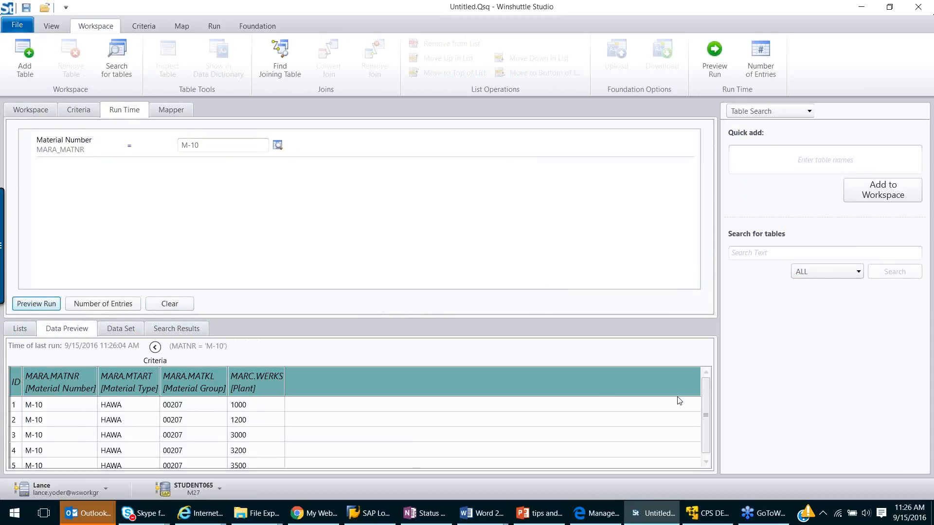
scroll(627, 442, "down", 1)
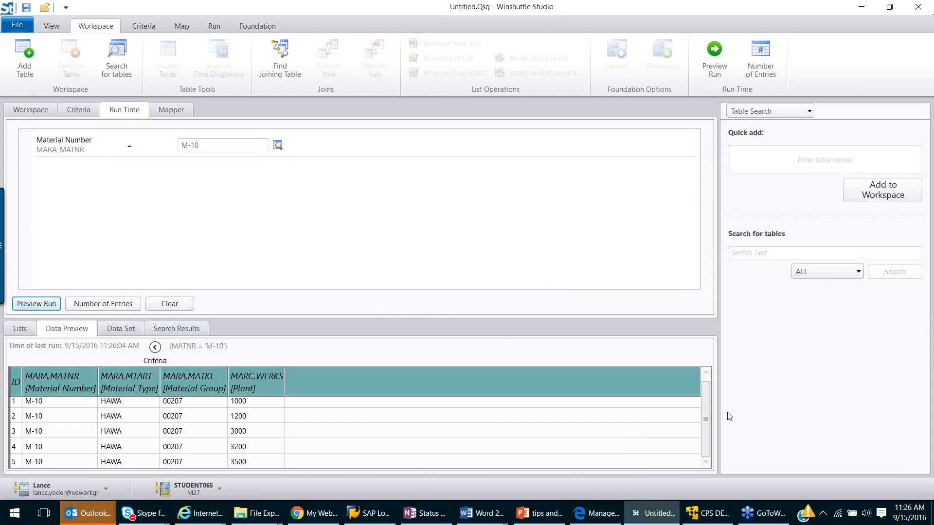
scroll(711, 393, "up", 1)
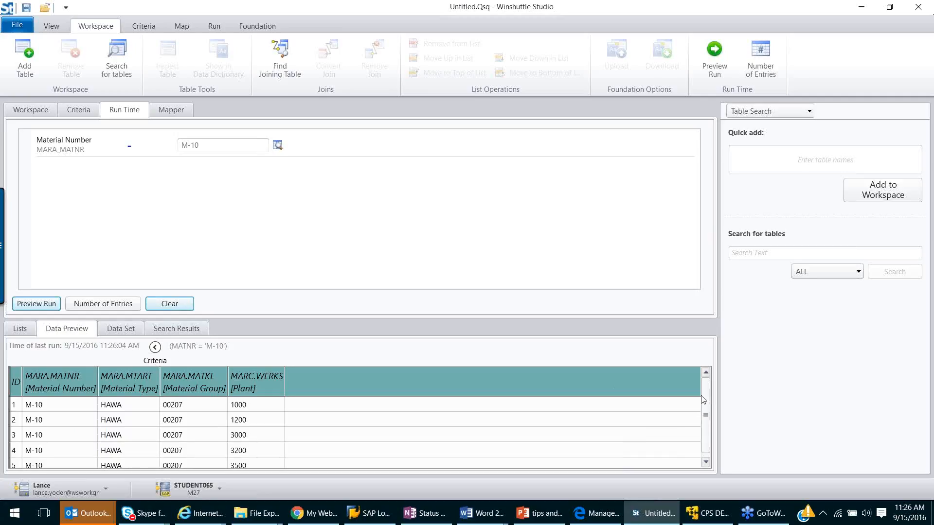
Check the number of entries the query returns for the entered material, then dismiss the message
left_click(100, 307)
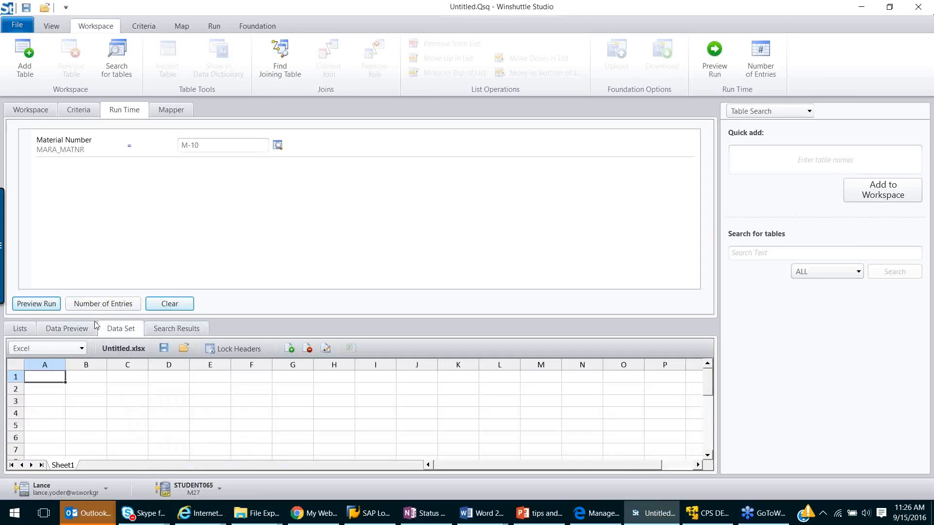
left_click(95, 304)
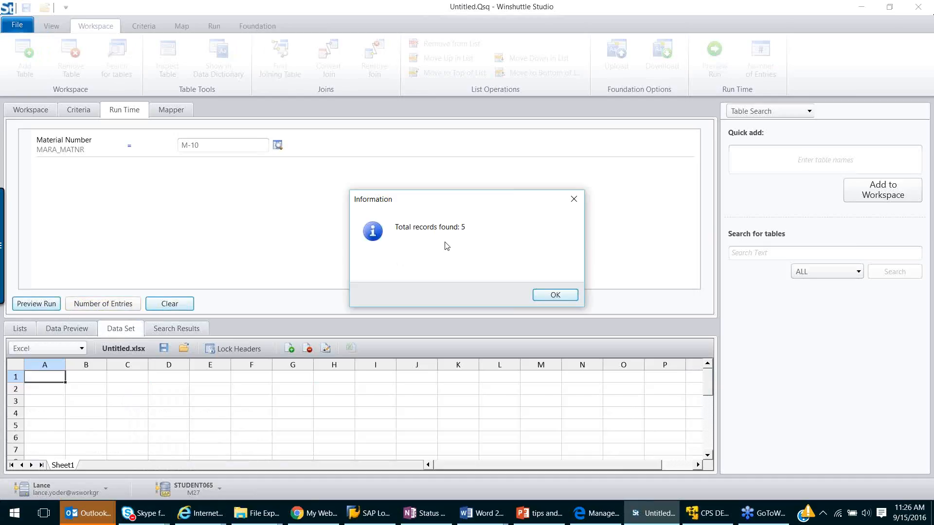
left_click(562, 294)
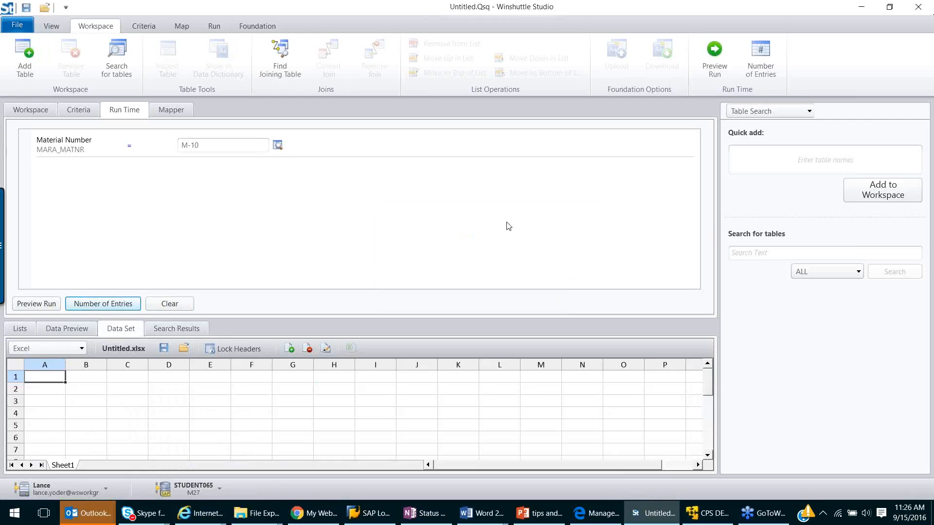
Auto-map the query's log cell and output fields to the Excel sheet columns
left_click(181, 112)
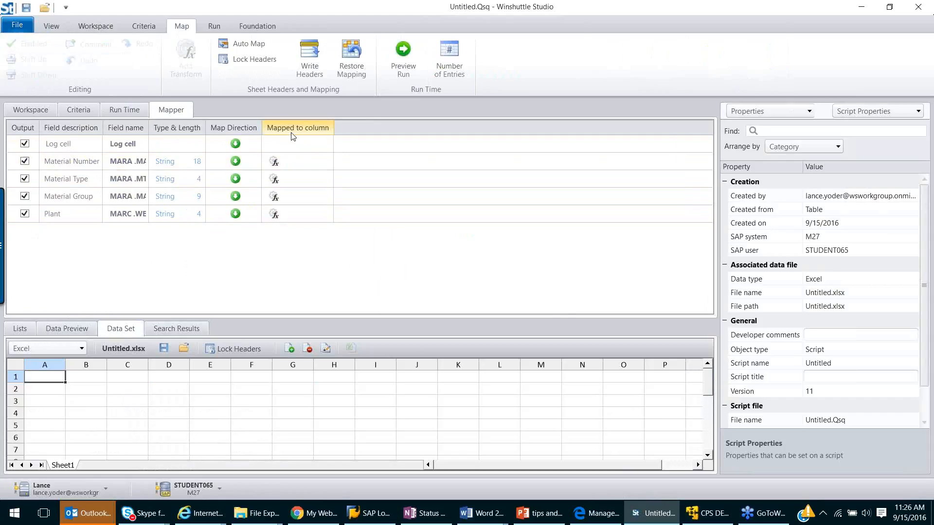
left_click(248, 46)
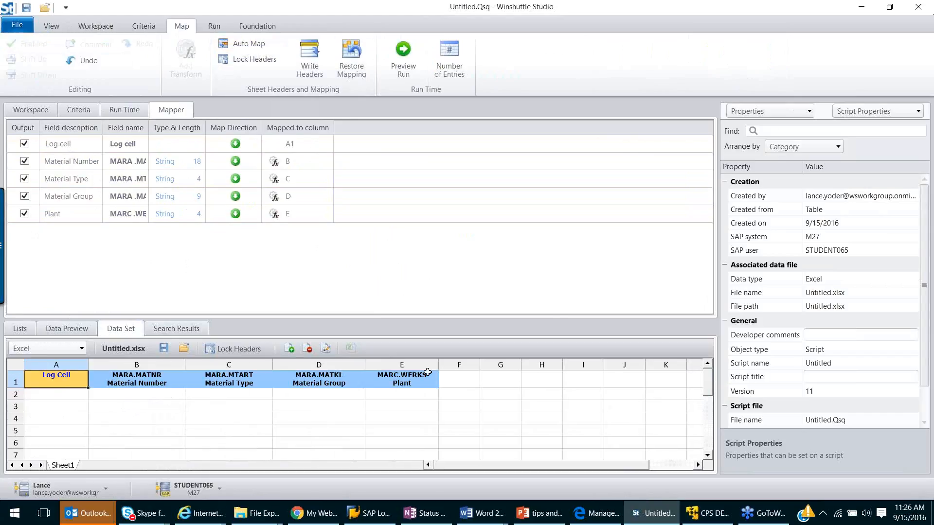
Start a test run of the query script, saving both the script and data files under their proposed names
left_click(216, 28)
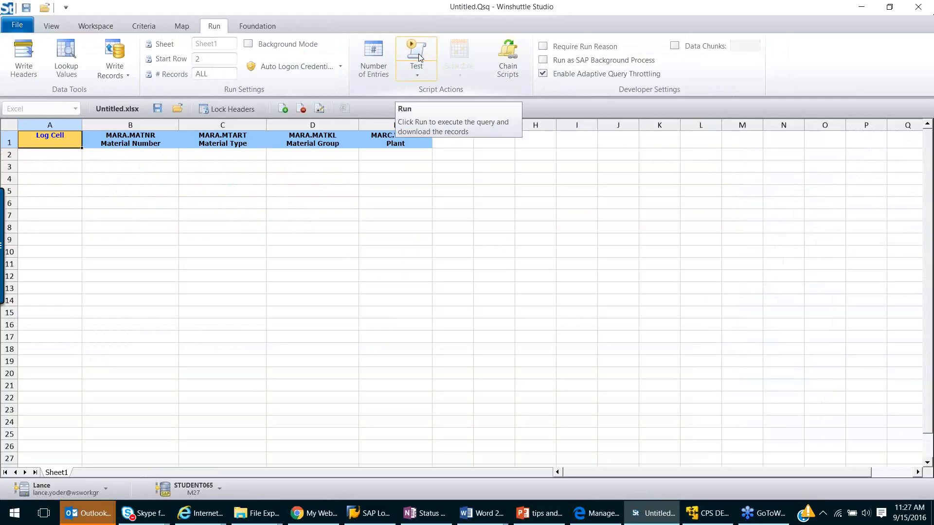
left_click(418, 76)
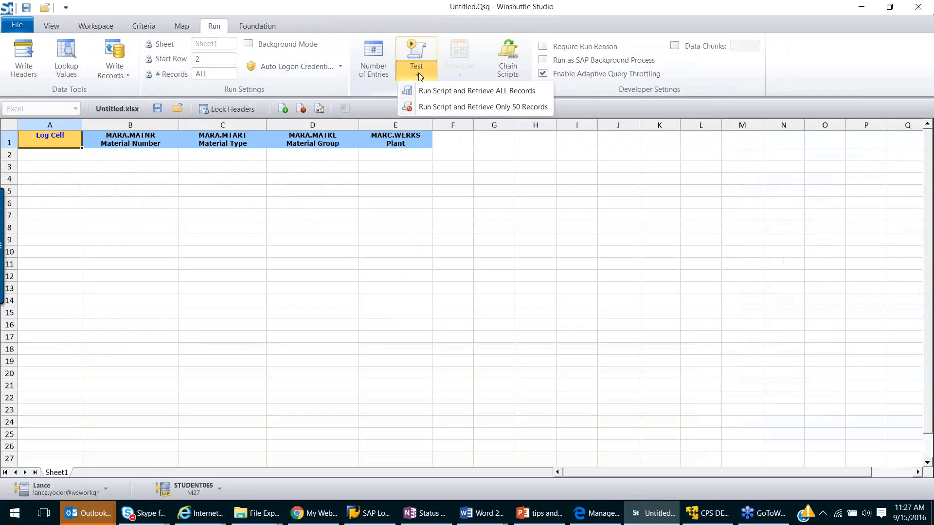
left_click(419, 51)
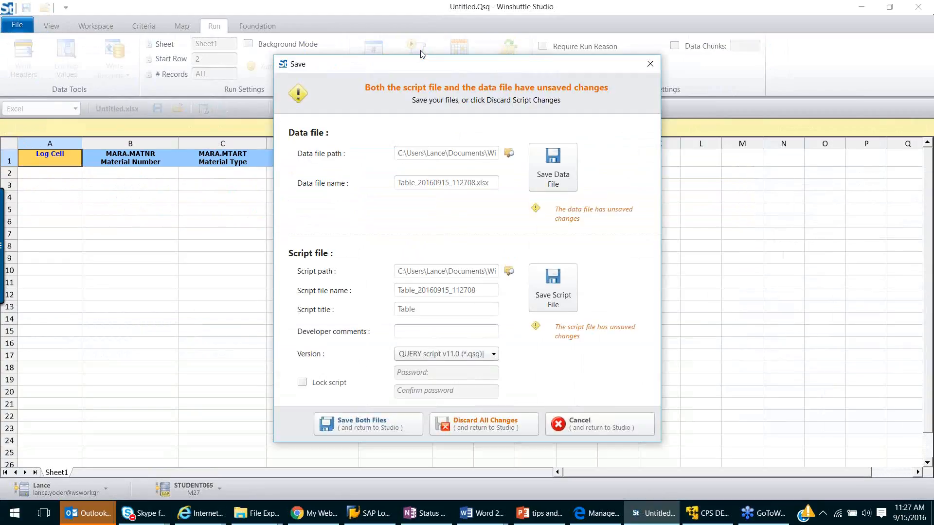
left_click(377, 422)
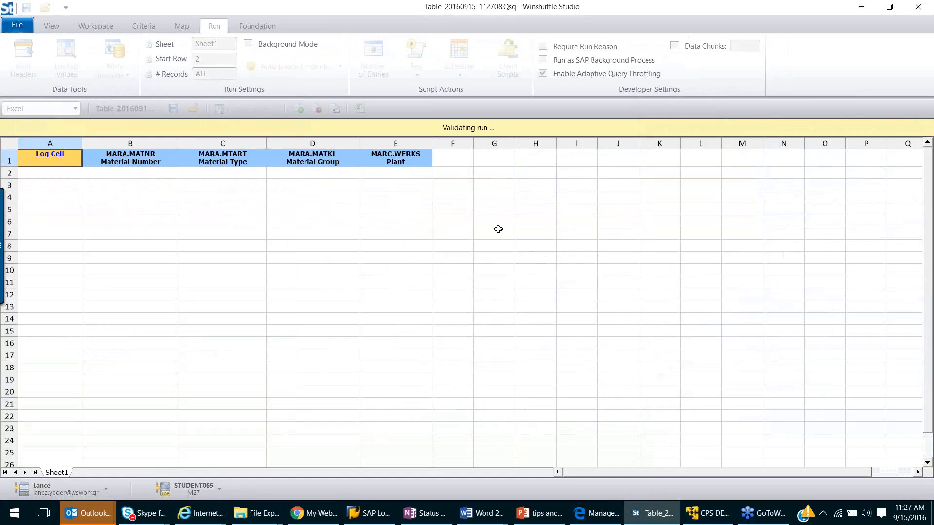
Run the query with M-10 as the run-time Material Number to download its records into the Excel sheet
left_click(348, 141)
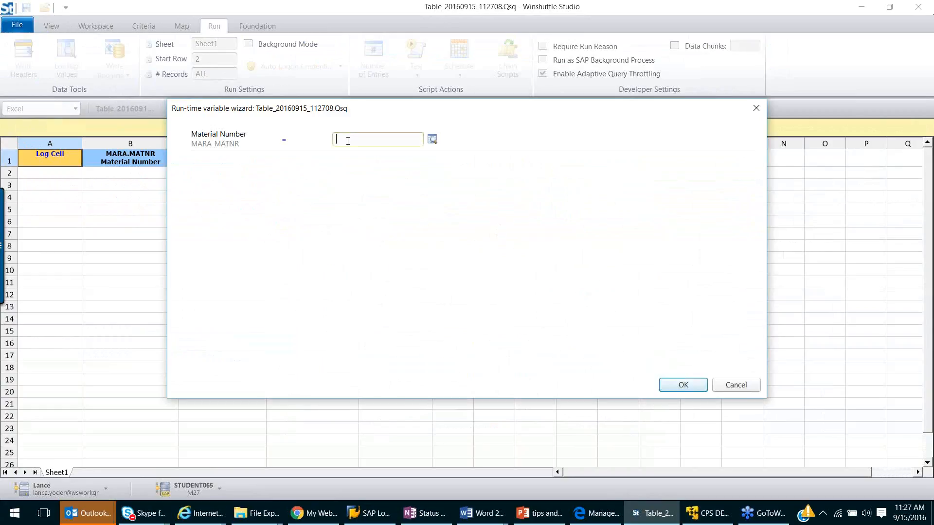
type("M-10")
left_click(682, 385)
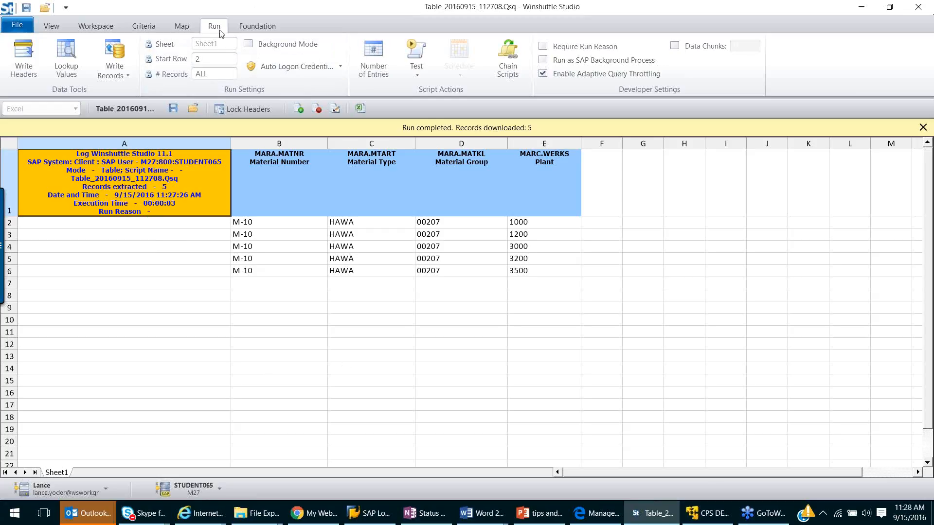
Review the query's field mapping, then hide the Properties panel and show it again
left_click(183, 28)
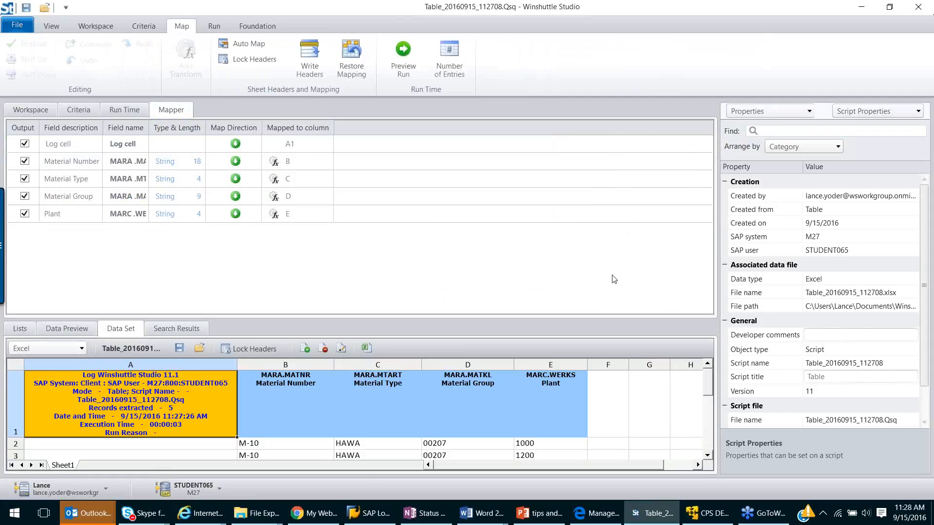
left_click(48, 28)
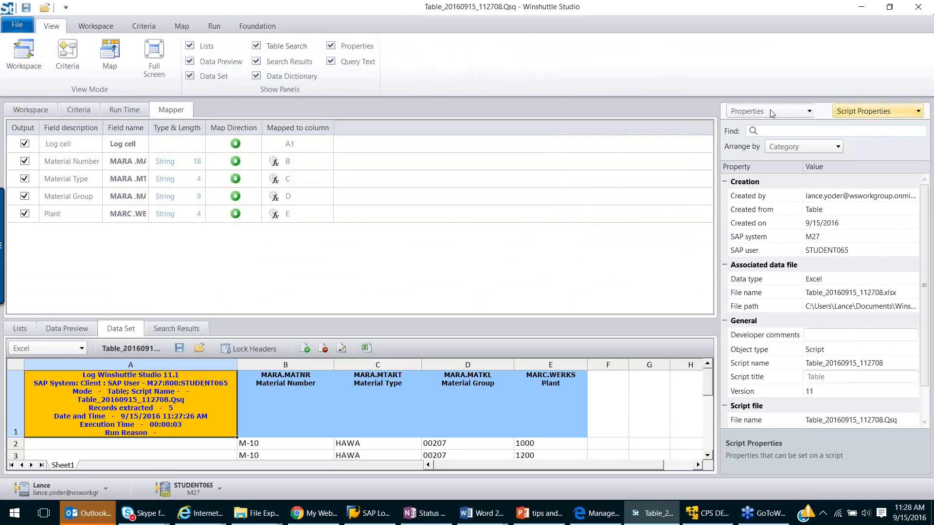
left_click(331, 46)
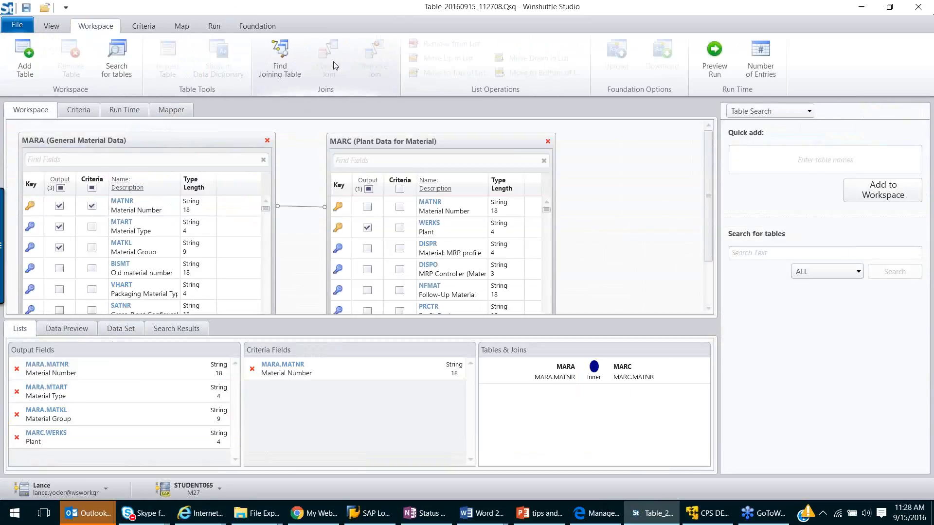
left_click(51, 26)
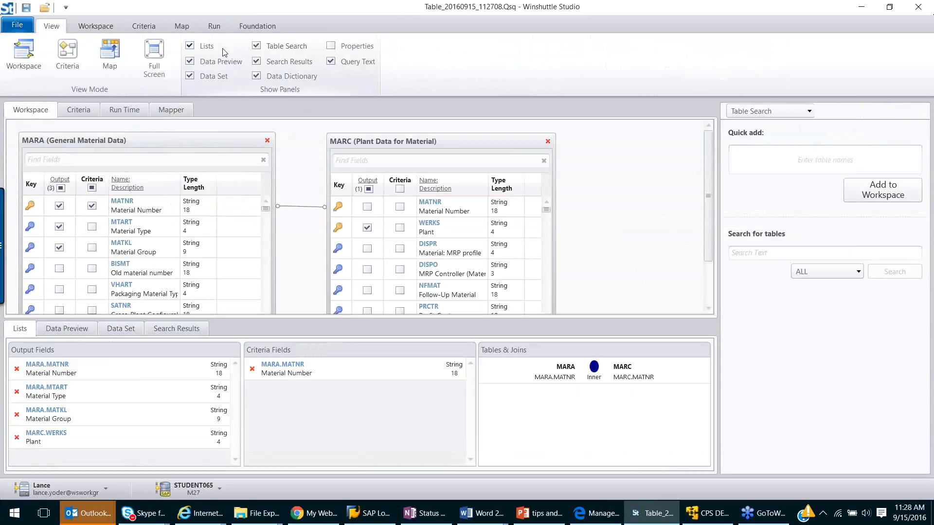
left_click(332, 48)
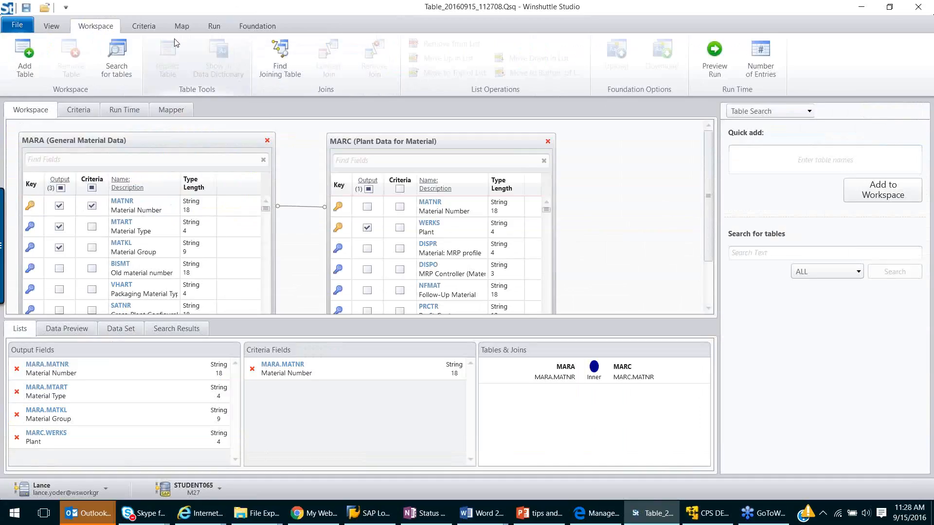
left_click(57, 27)
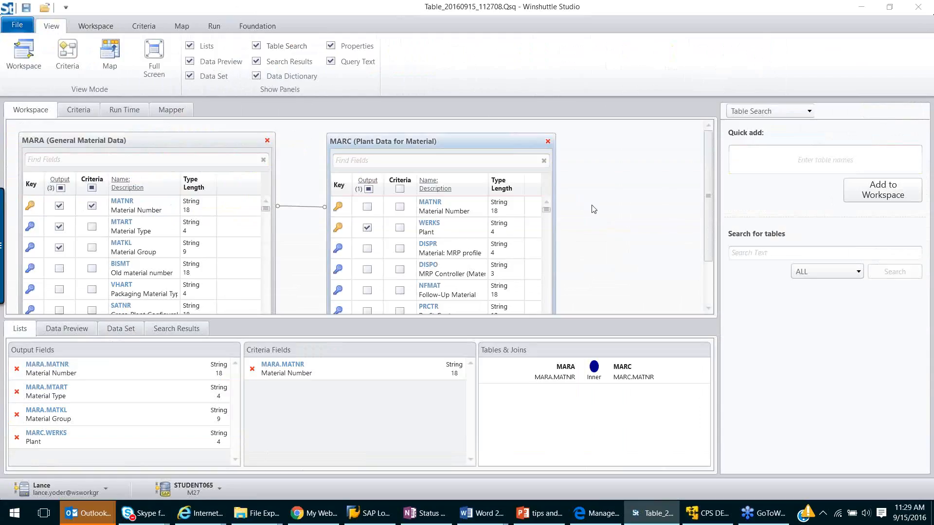
scroll(593, 209, "down", 1)
scroll(596, 211, "up", 1)
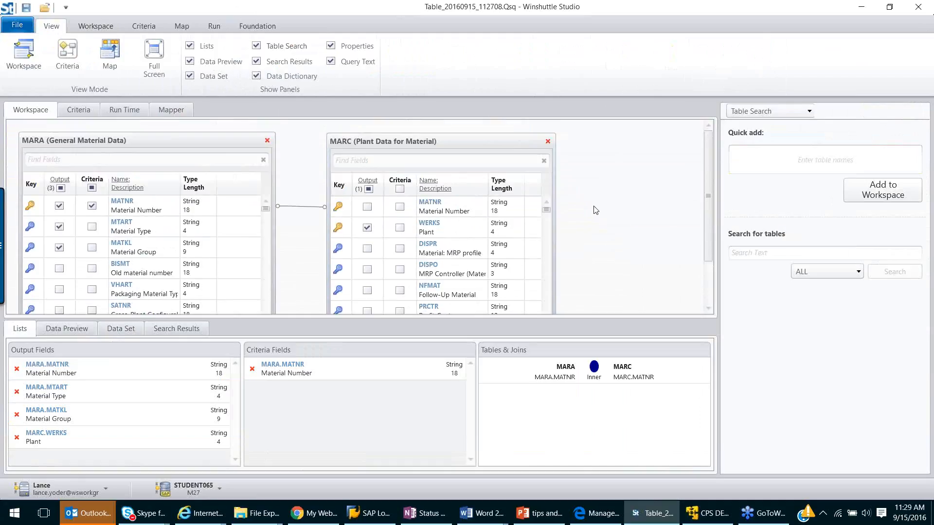
scroll(596, 211, "down", 2)
scroll(598, 213, "up", 2)
left_click(760, 28)
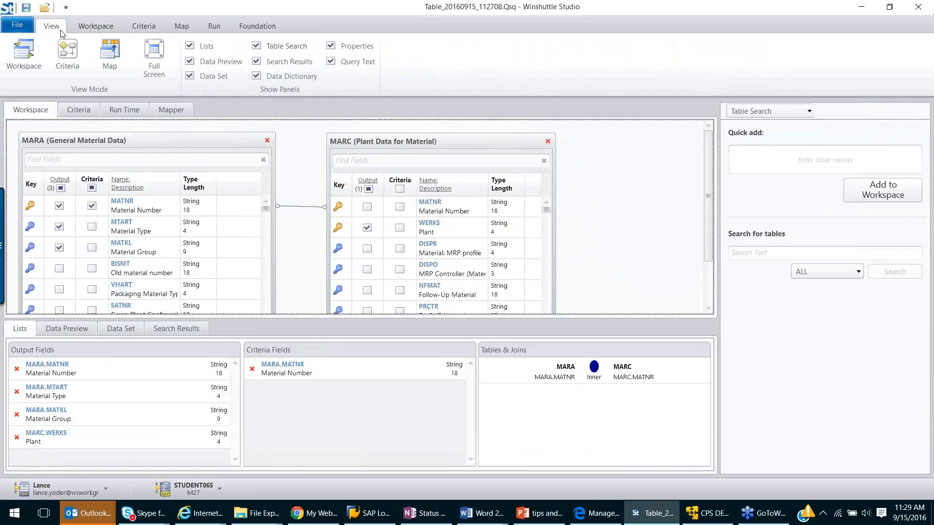
Switch the workspace to full screen and enlarge the MARC and MARA tables to show more fields
left_click(154, 56)
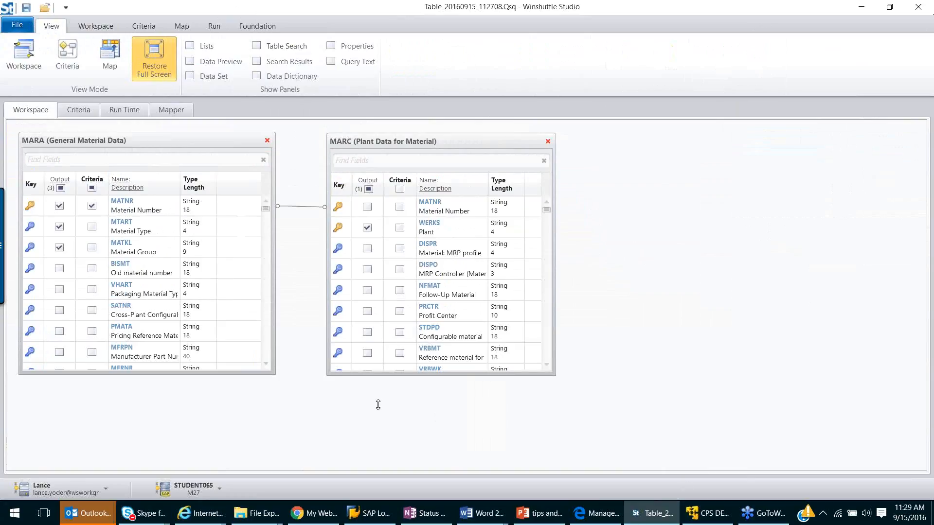
left_click_drag(405, 375, 403, 449)
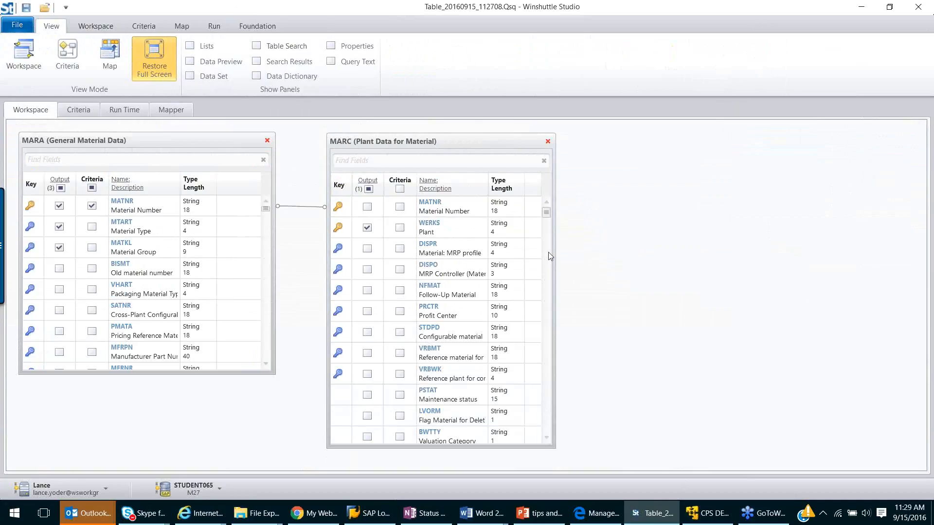
left_click_drag(208, 374, 208, 452)
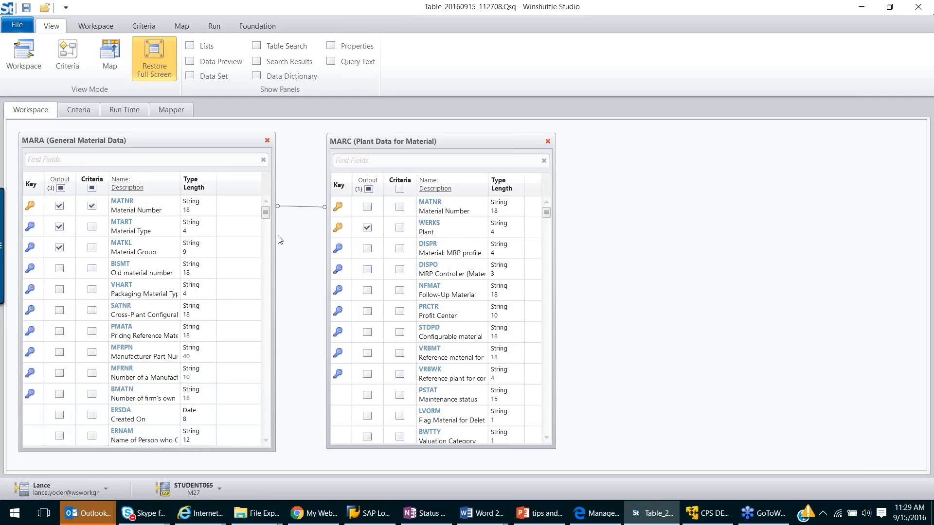
mouse_move(276, 237)
left_mouse_down()
mouse_move(327, 240)
mouse_move(277, 244)
left_mouse_up()
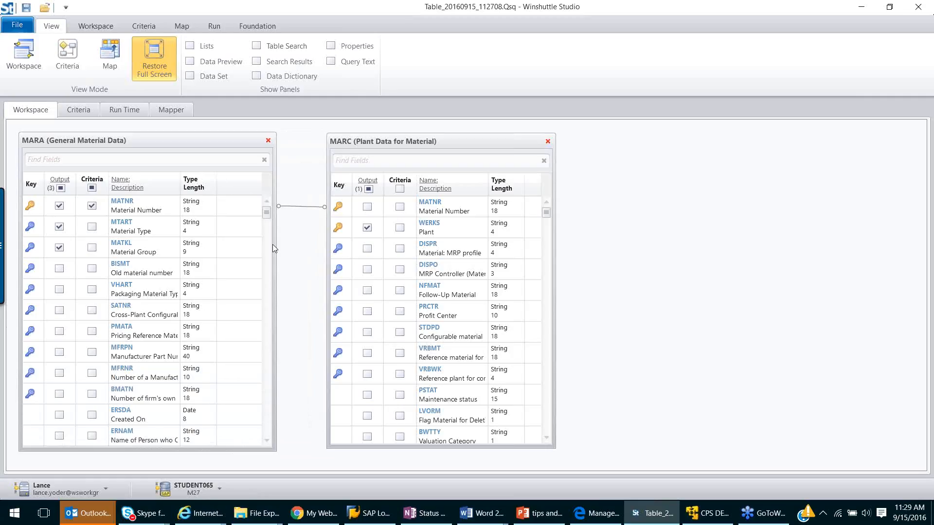
Leave full screen, toggle it on once more, and restore the layout with all panels
left_click(155, 58)
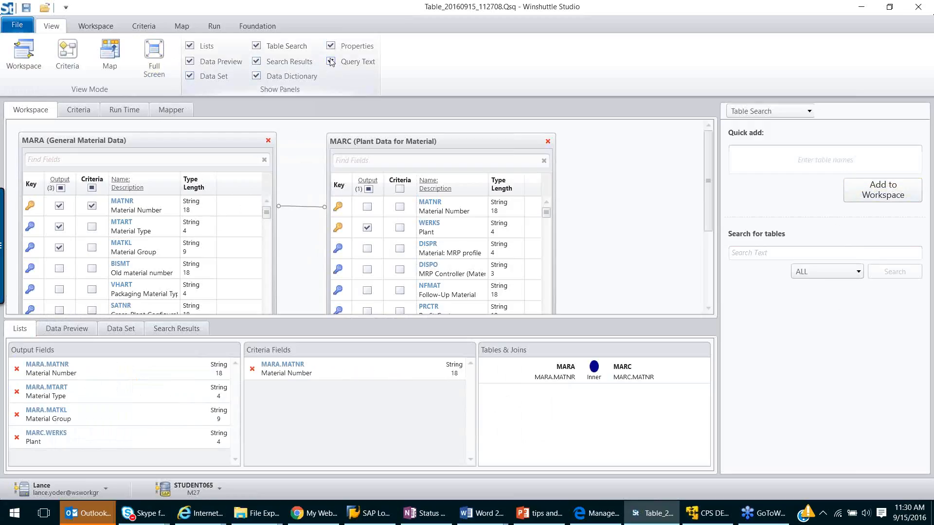
left_click(155, 57)
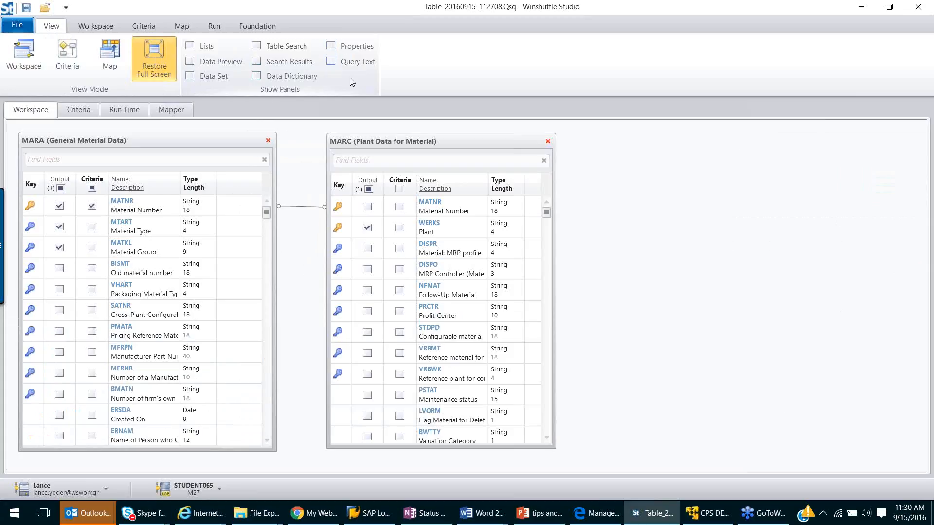
left_click(162, 51)
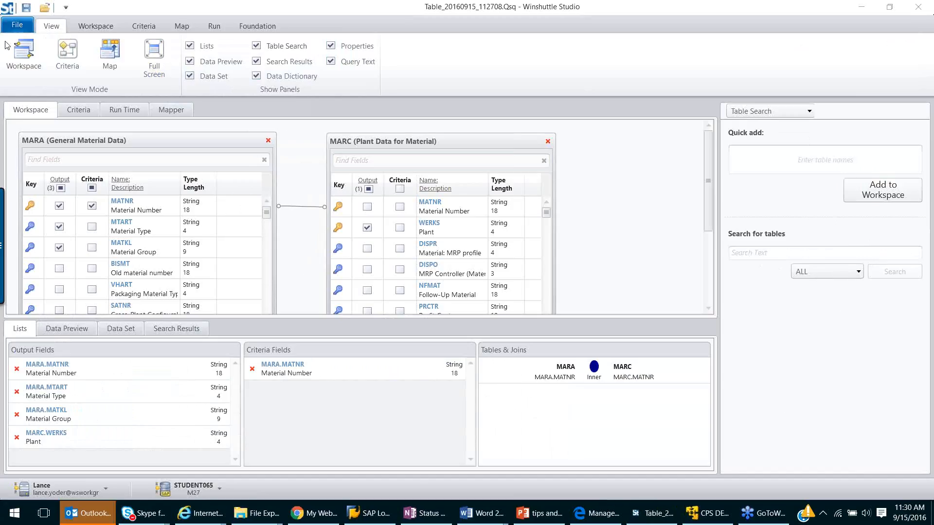
Begin a new Direct script with the Create from BAPI method, saving the open query script and closing both of its files
left_click(17, 27)
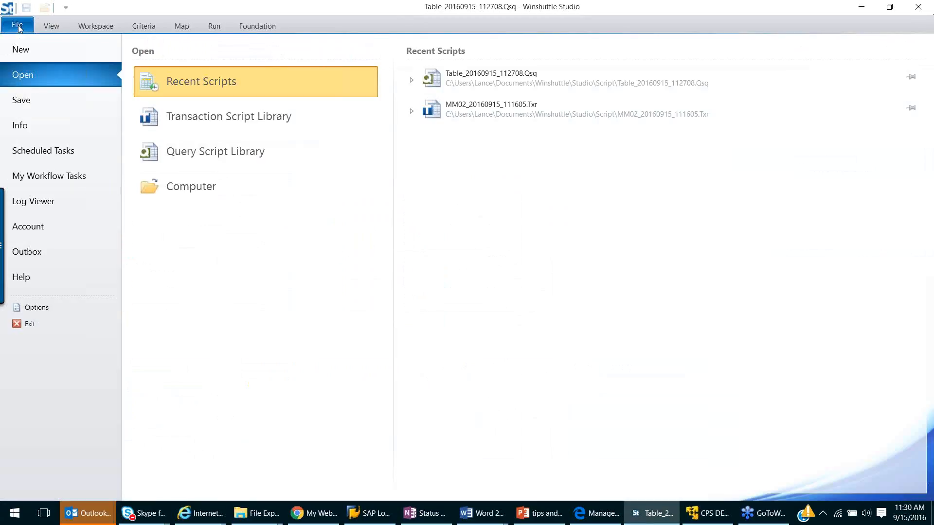
left_click(36, 53)
left_click(328, 100)
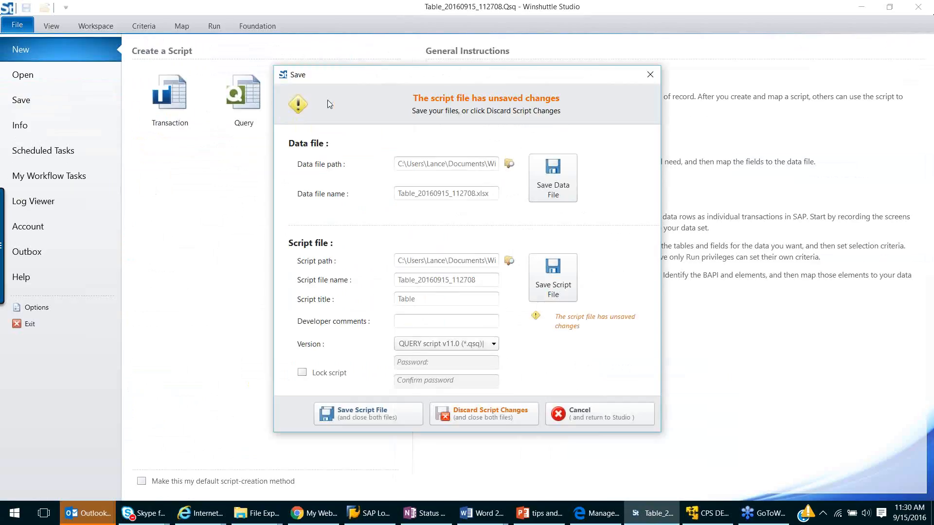
left_click(358, 413)
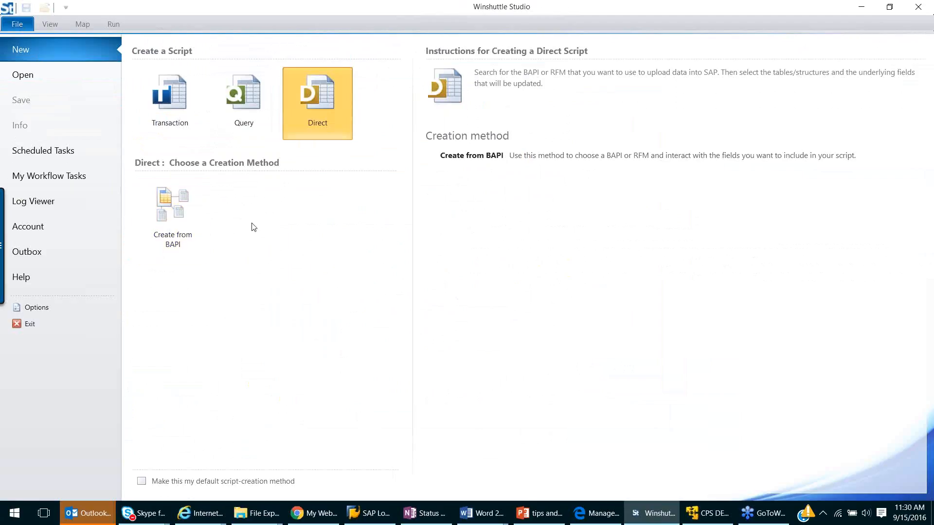
left_click(168, 215)
Switch to the PowerPoint presentation, show the Events slide, and minimize the presentation
left_click(539, 515)
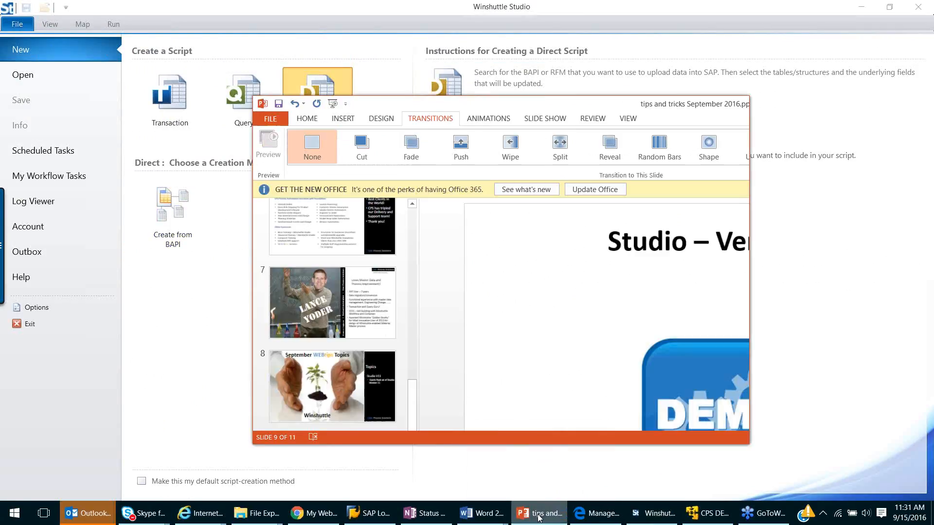
left_click(299, 407)
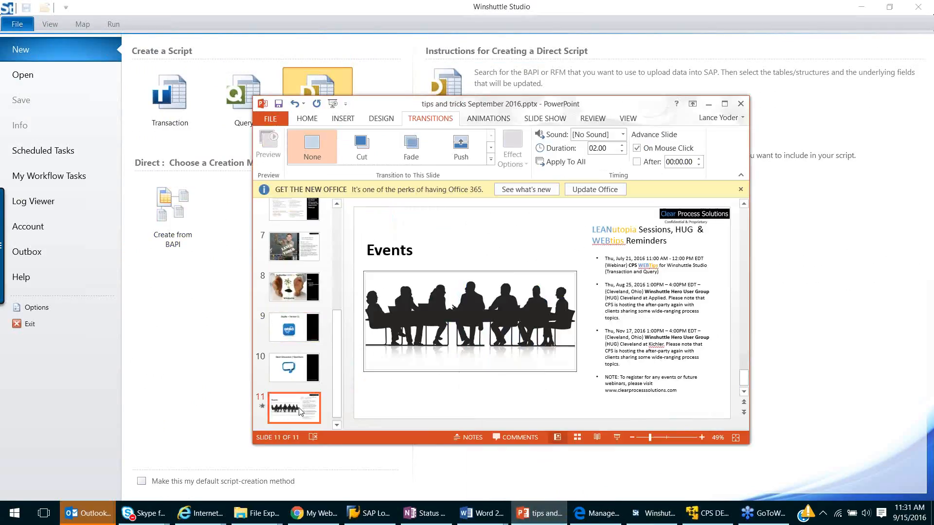
scroll(307, 408, "up", 2)
scroll(306, 407, "down", 1)
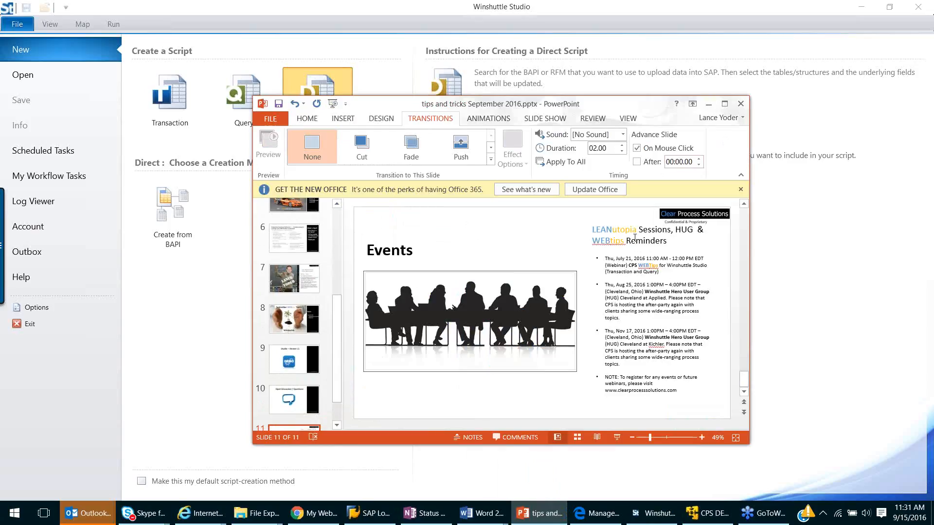
left_click(710, 105)
Look up October 2016 in the system calendar and close it
mouse_move(88, 512)
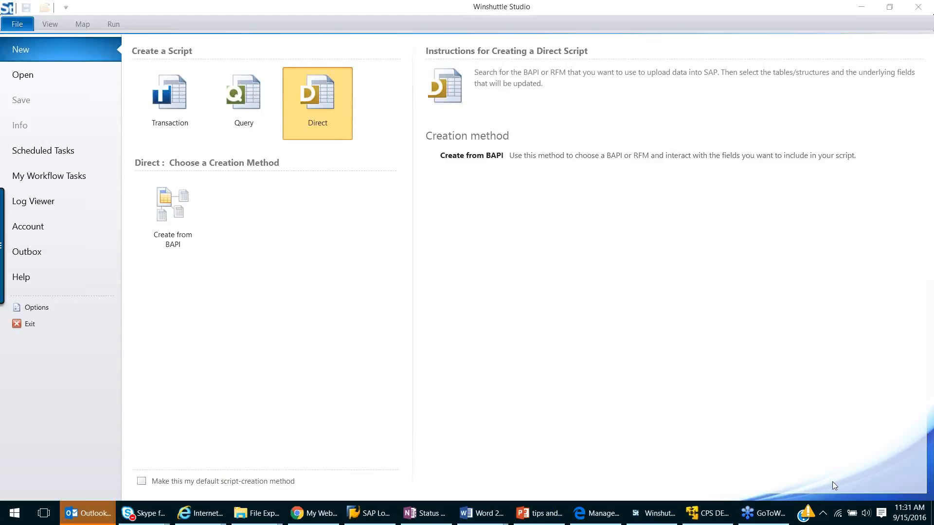
left_click(823, 513)
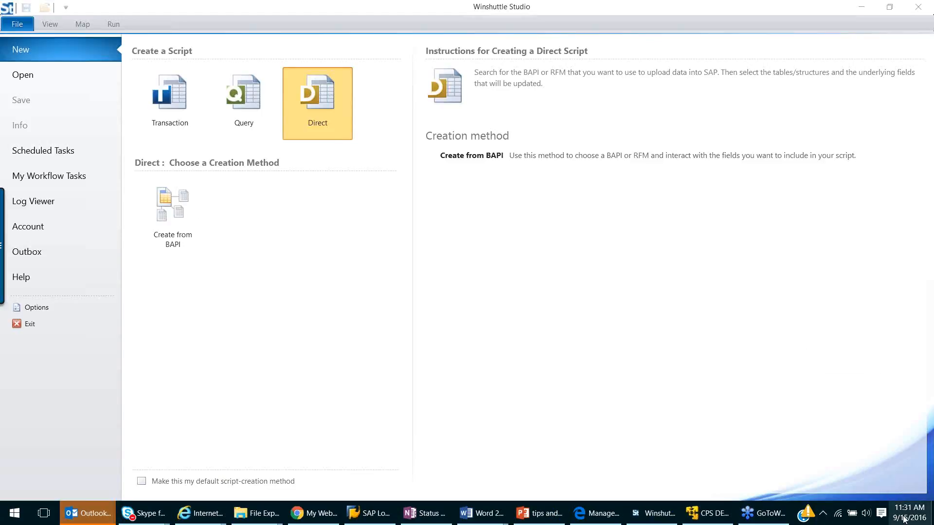
left_click(903, 518)
left_click(912, 279)
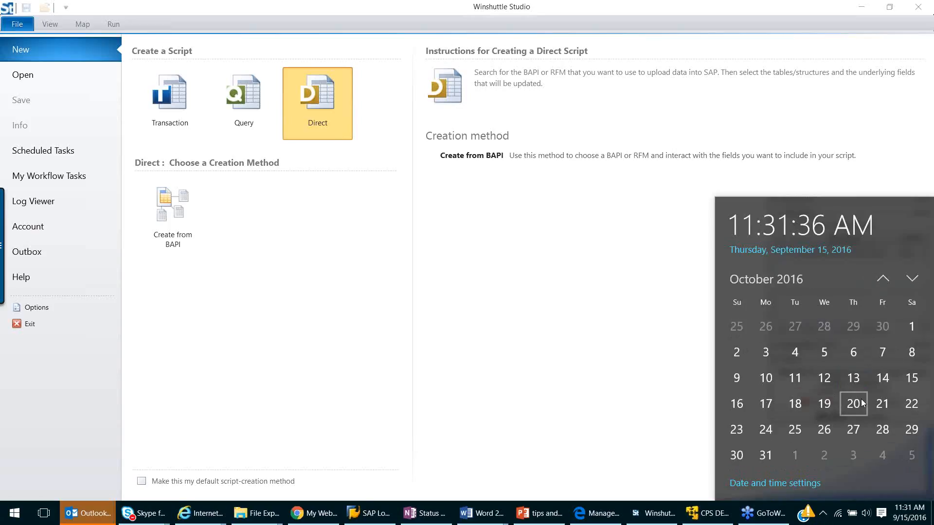
left_click(519, 298)
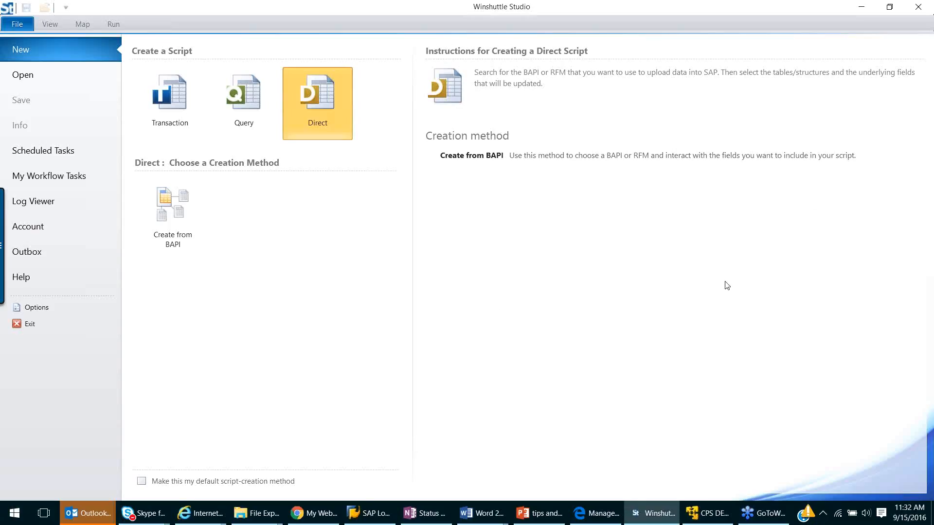
left_click(926, 253)
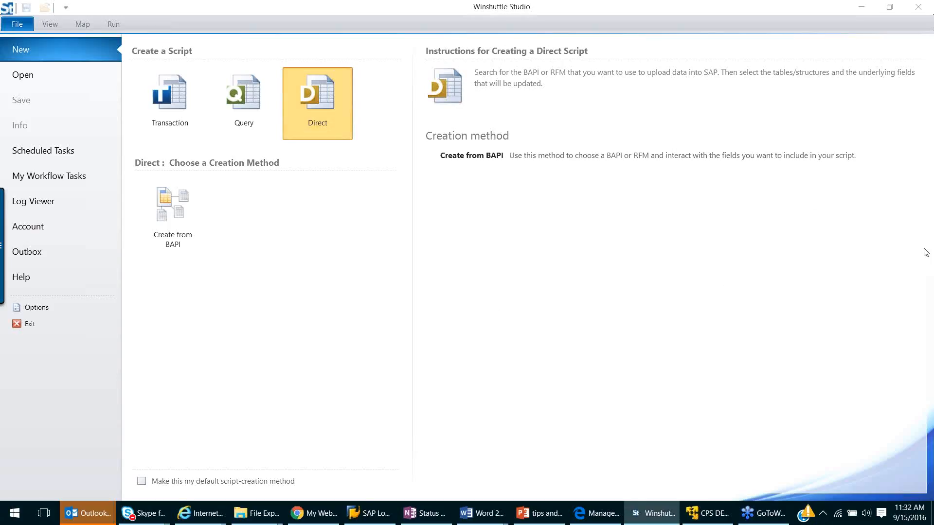
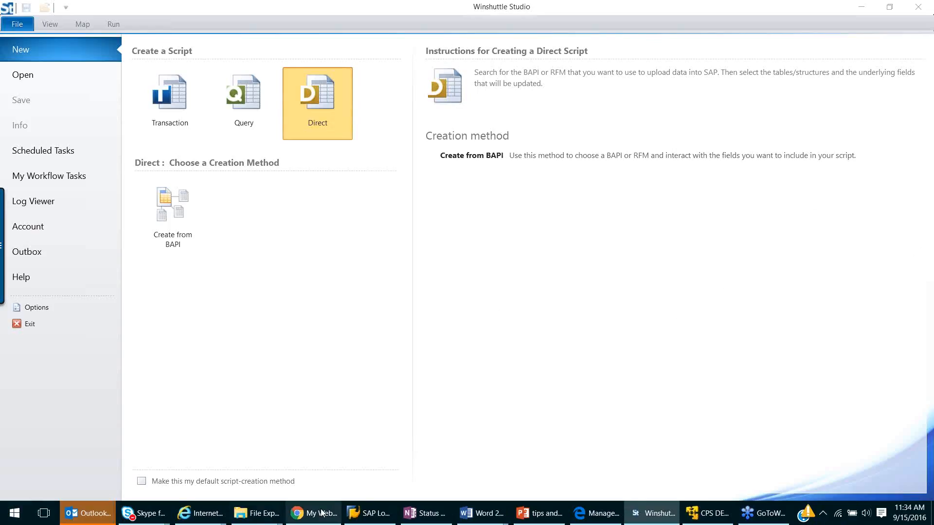
Switch to SAP Logon, open the CPS-Dev connection, and log on with the account's user name and password
left_click(358, 518)
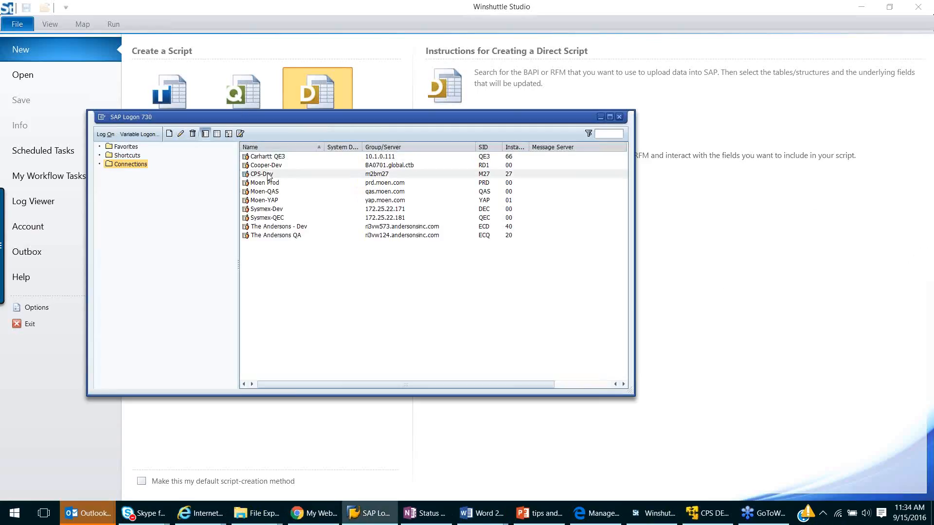
double_click(268, 174)
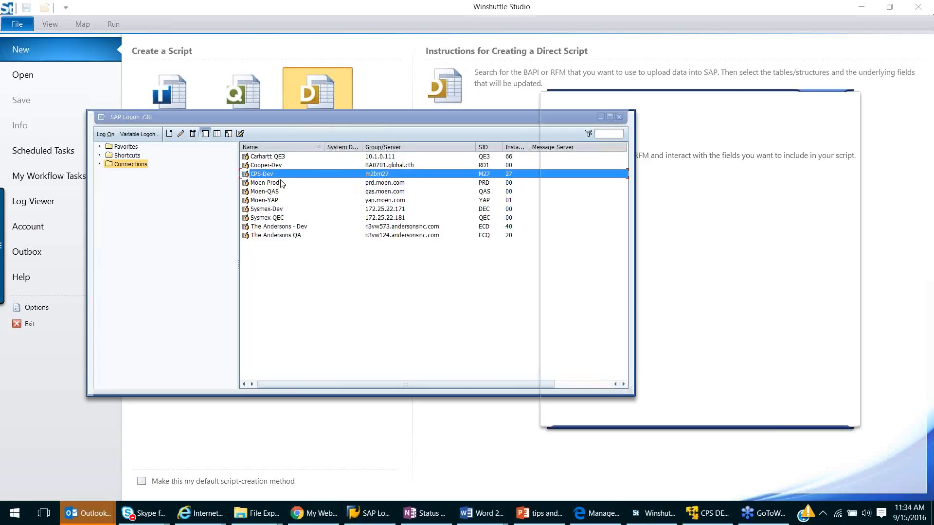
type("S")
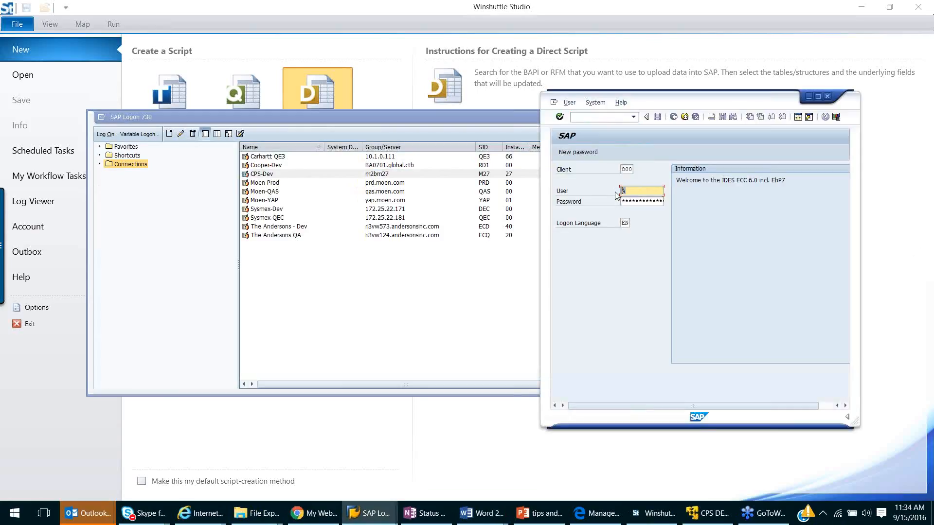
left_click(633, 200)
left_click(633, 203)
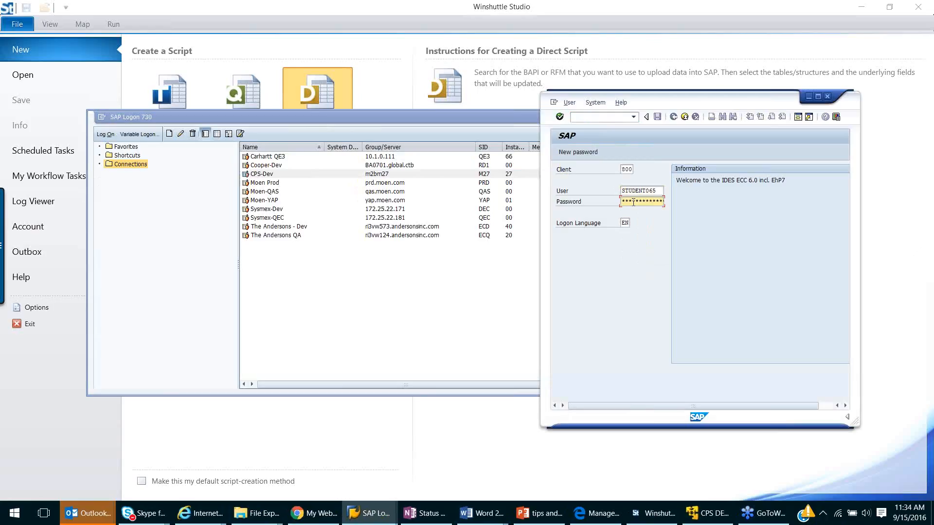
key("Return")
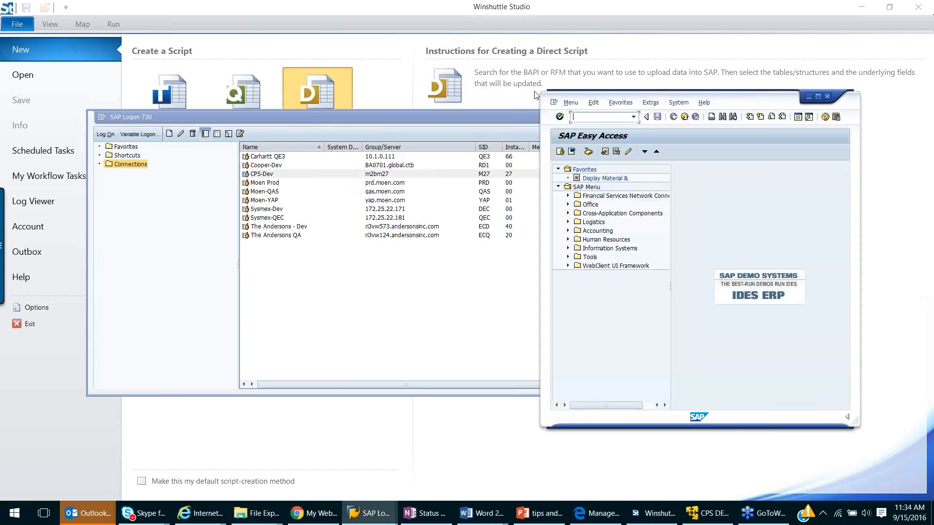
Start transaction CA02 from the SAP Easy Access screen
left_click_drag(737, 106, 488, 98)
type("ca02")
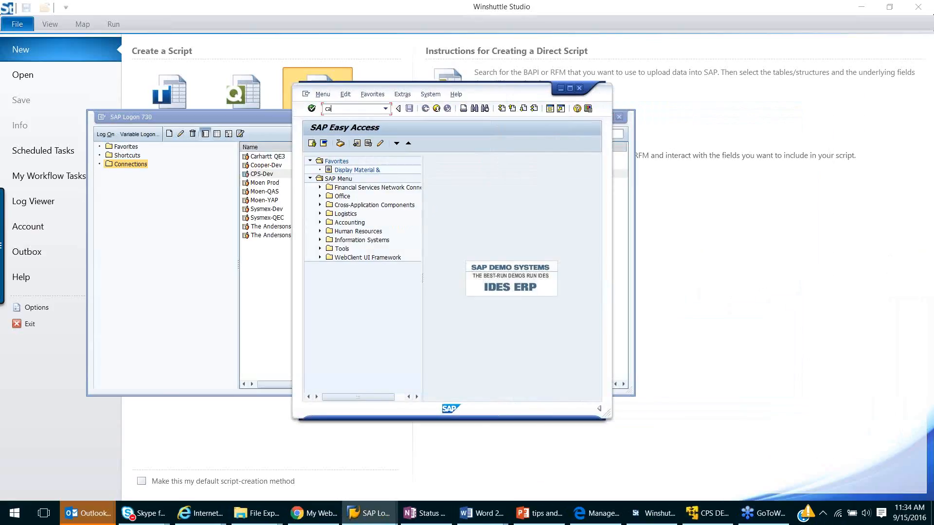
key("Return")
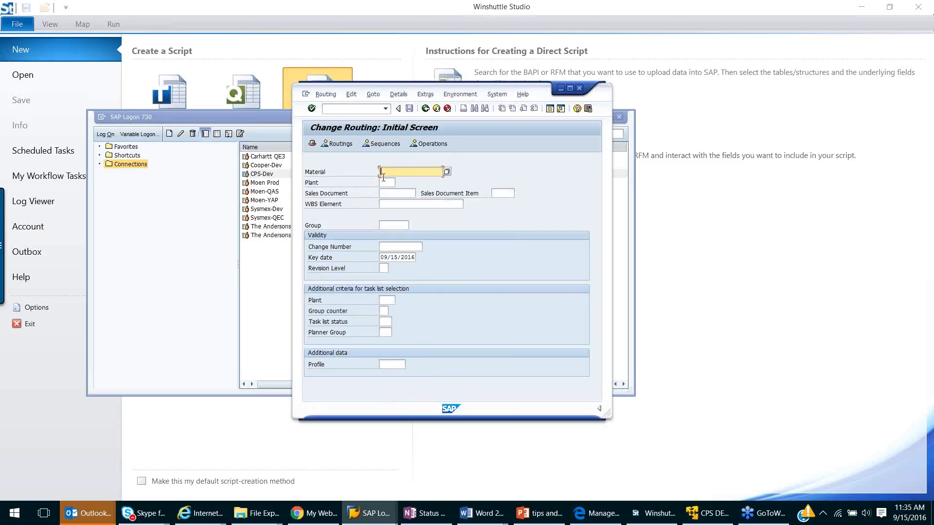
Open the routing's operation overview for material 100-100 in plant 1000
type("100-100")
key("Tab")
type("1000")
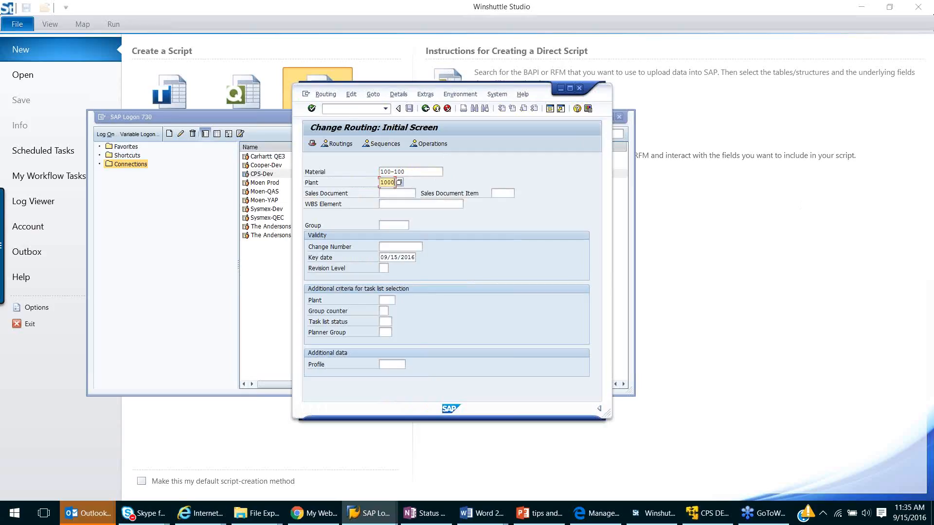
left_click(312, 108)
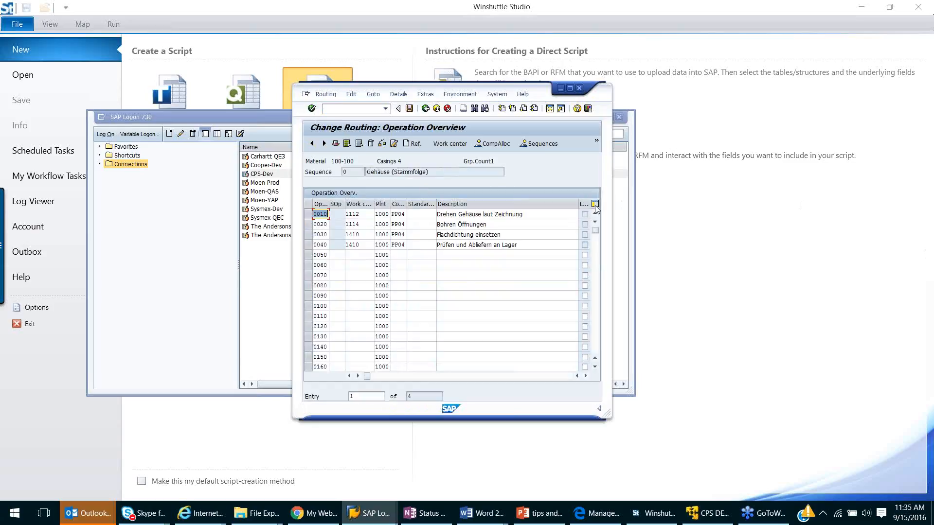
Examine the existing operations and the empty work center rows below them in the operation overview
left_click(595, 368)
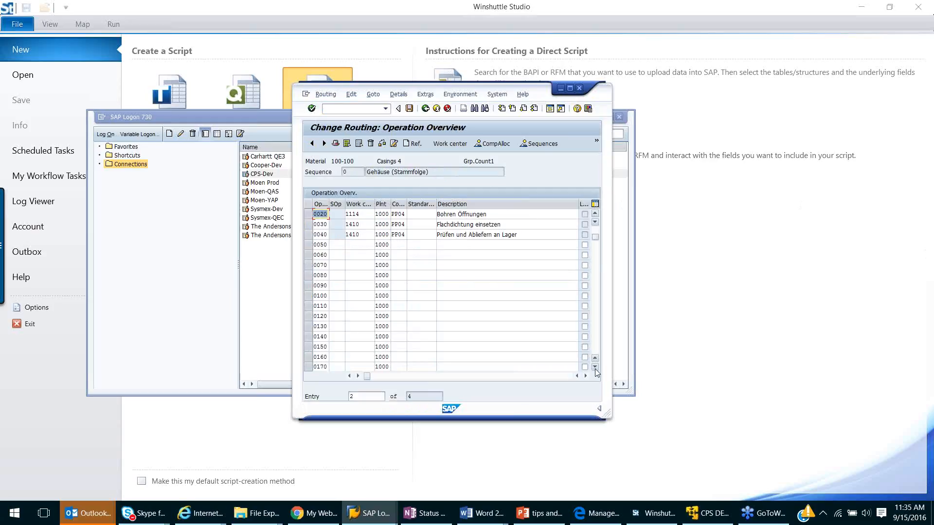
left_click(594, 214)
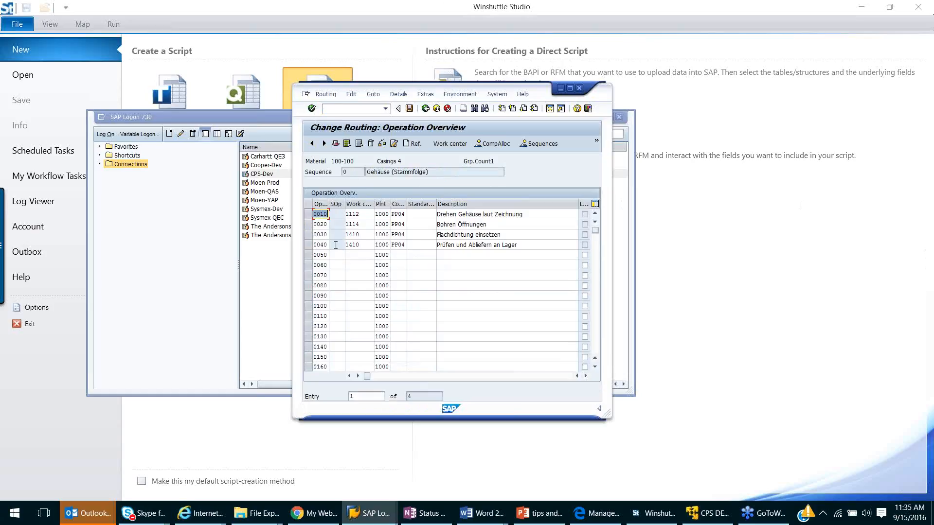
left_click(356, 256)
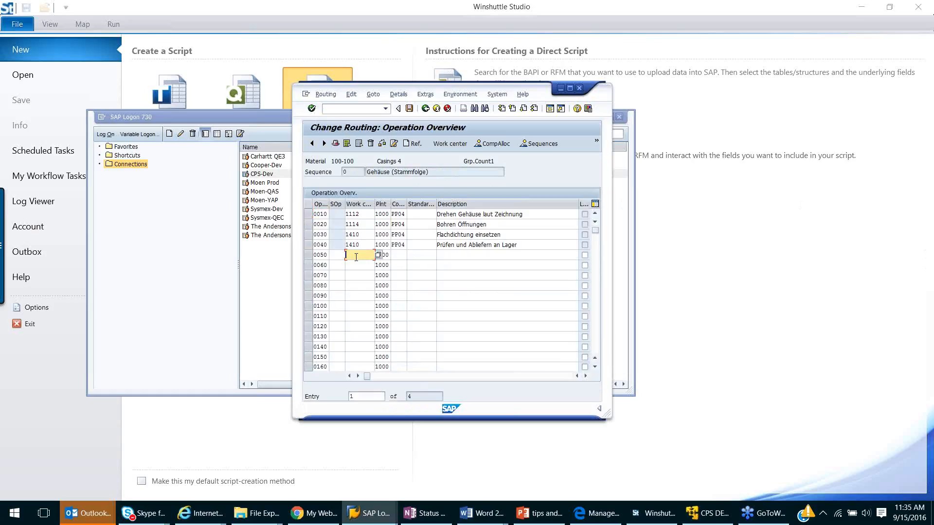
left_click(353, 265)
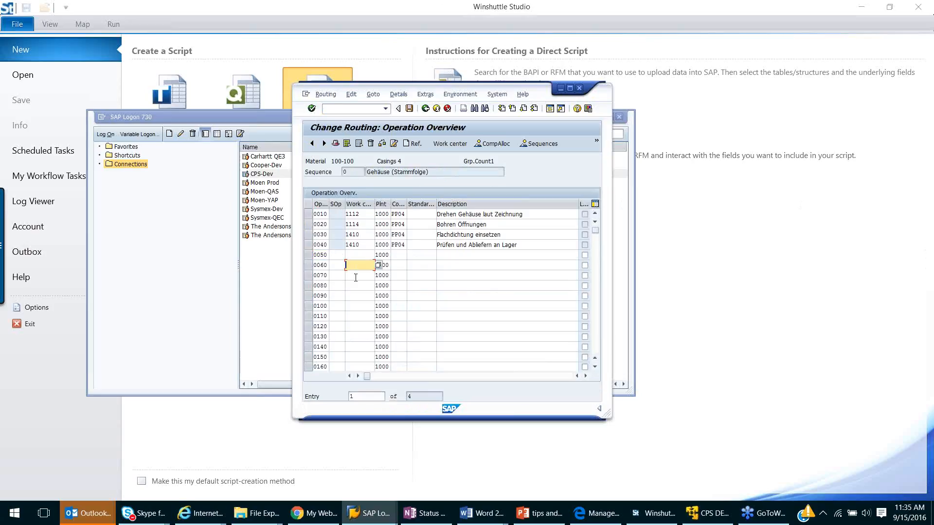
left_click(354, 275)
left_click(353, 287)
left_click(355, 296)
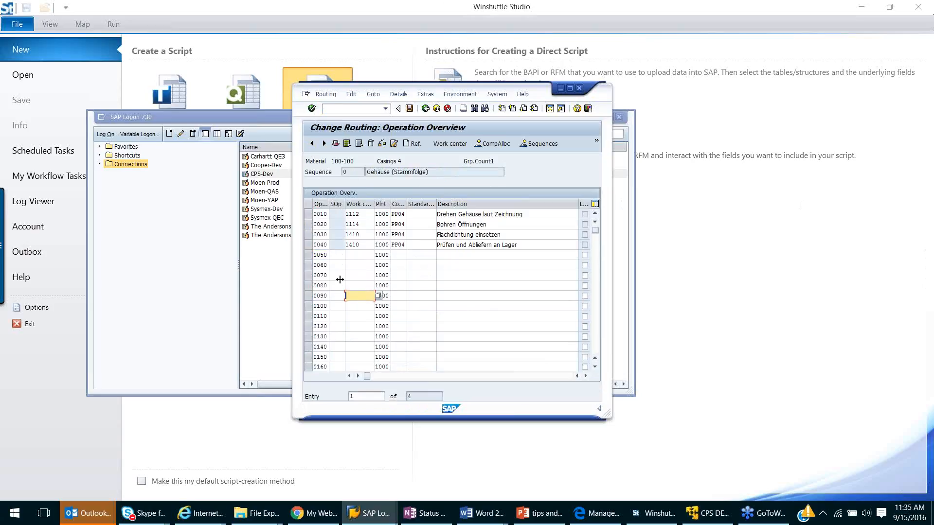
left_click(320, 214)
left_click(320, 224)
left_click(320, 244)
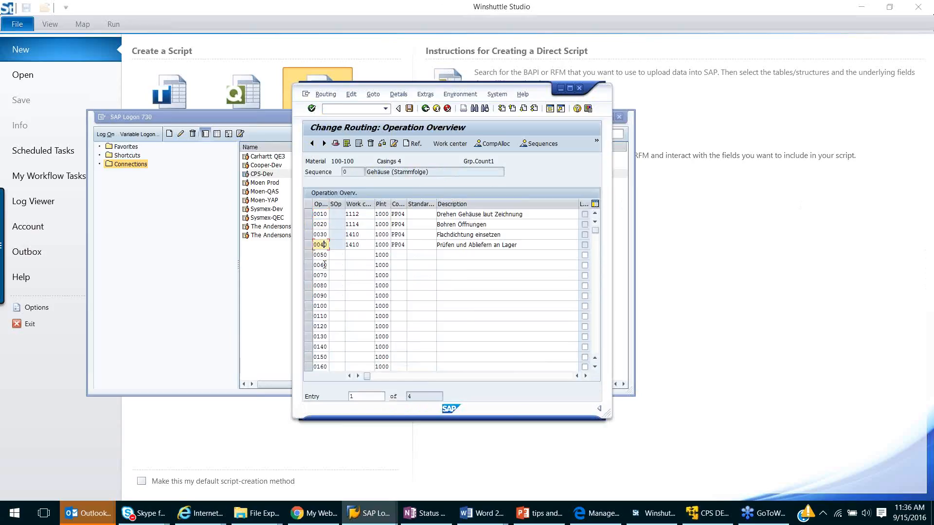
left_click(321, 265)
left_click(324, 285)
left_click(360, 256)
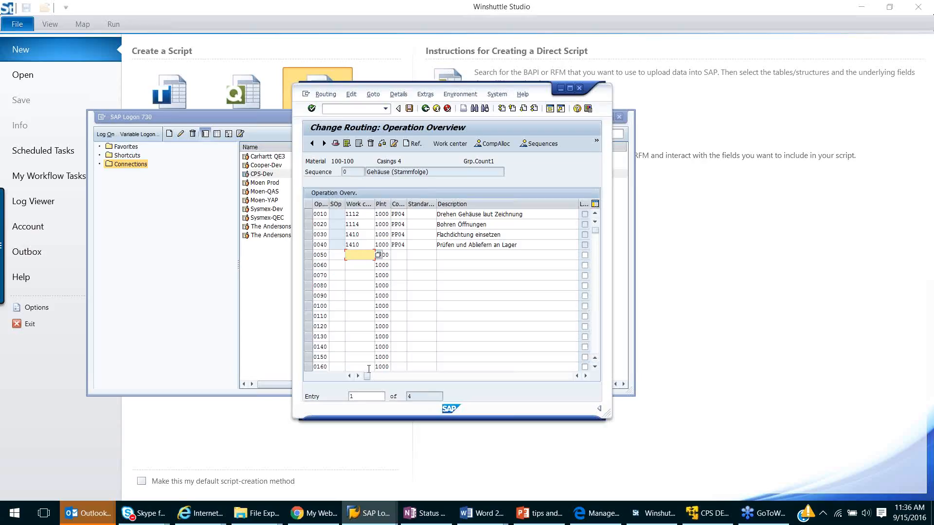
Position the operation list at entry 4, and return to the first operation
left_click(367, 397)
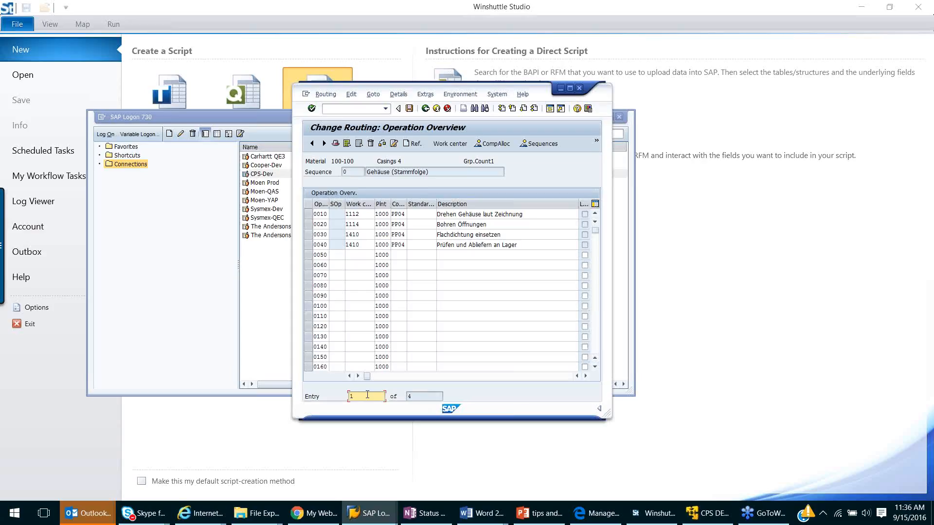
key("BackSpace")
key("Return")
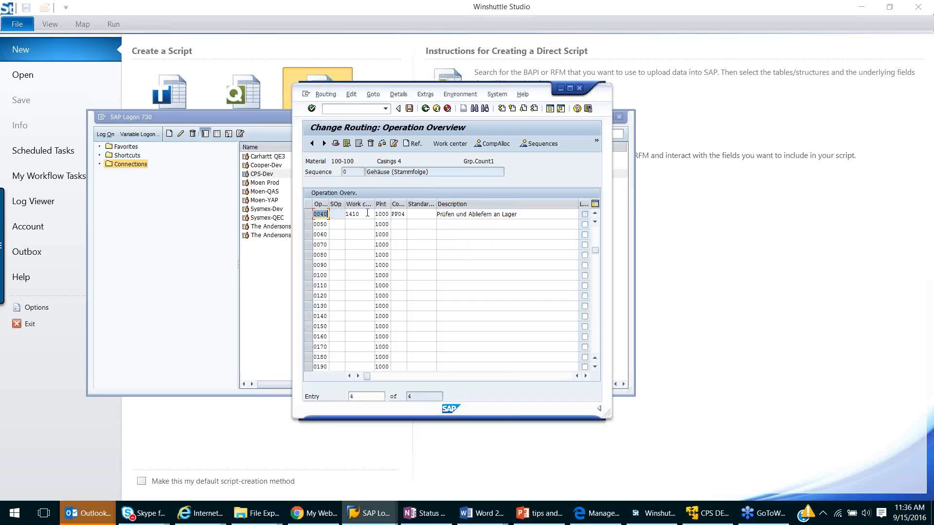
left_click(596, 233)
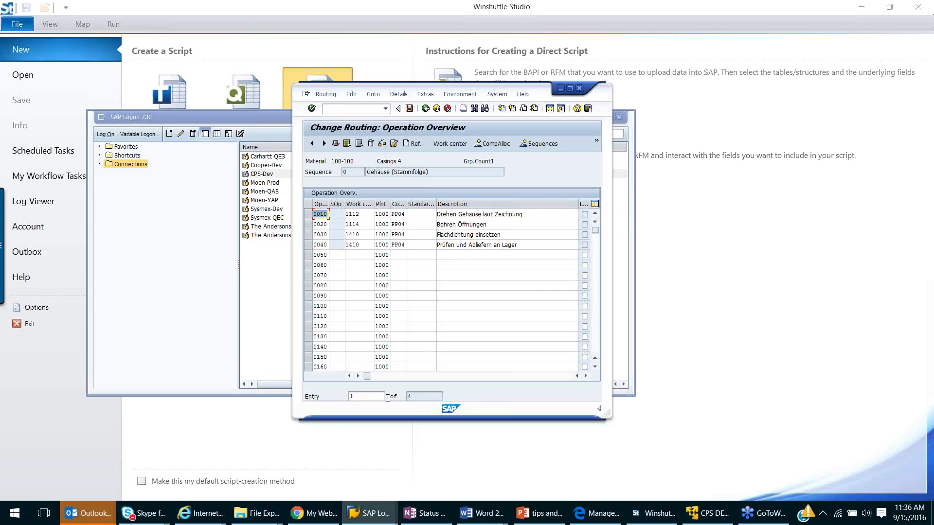
Position the operation list at entry 99, mark operation 0040, return to the list's start and unmark the operation
left_click(360, 397)
key("BackSpace")
left_click(458, 387)
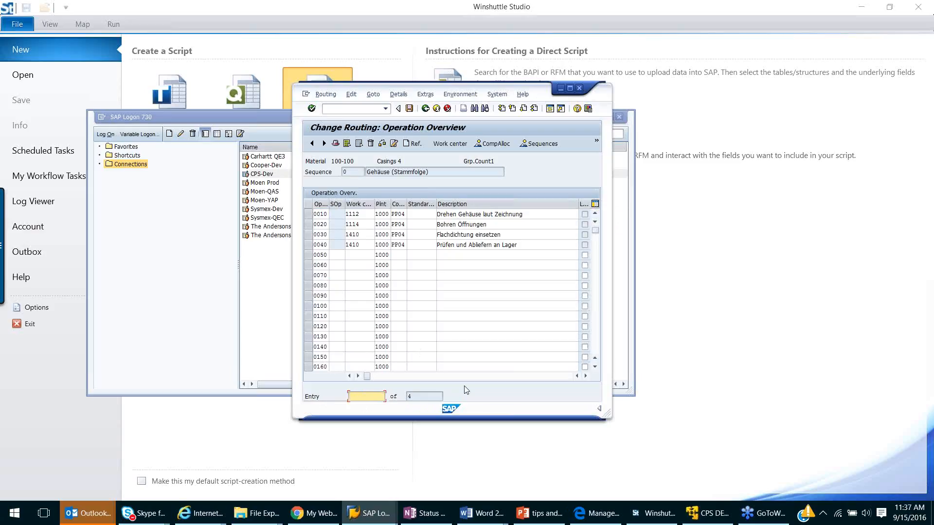
type("99")
key("Return")
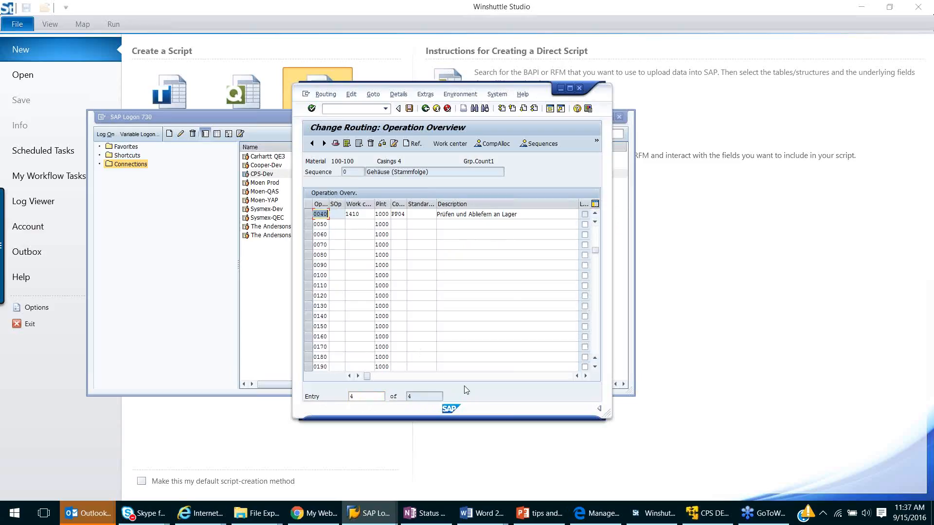
left_click(308, 216)
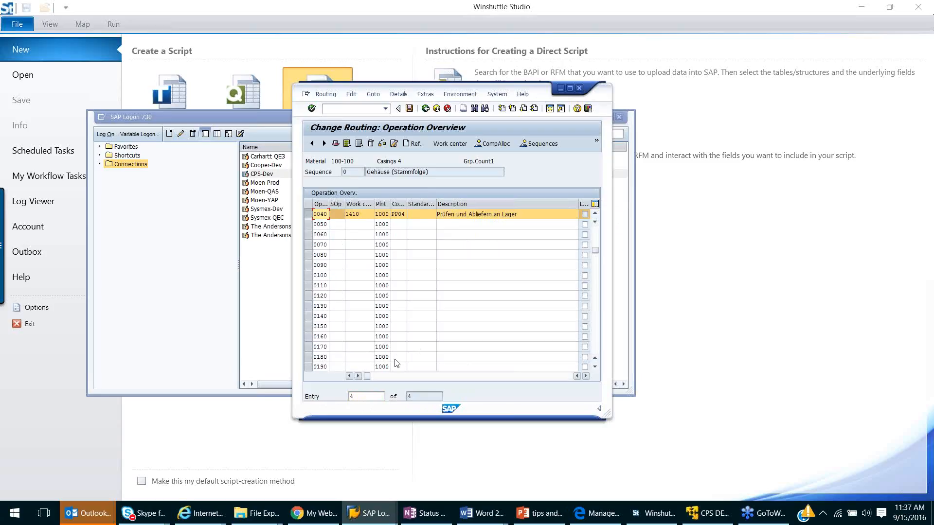
scroll(433, 238, "up", 1)
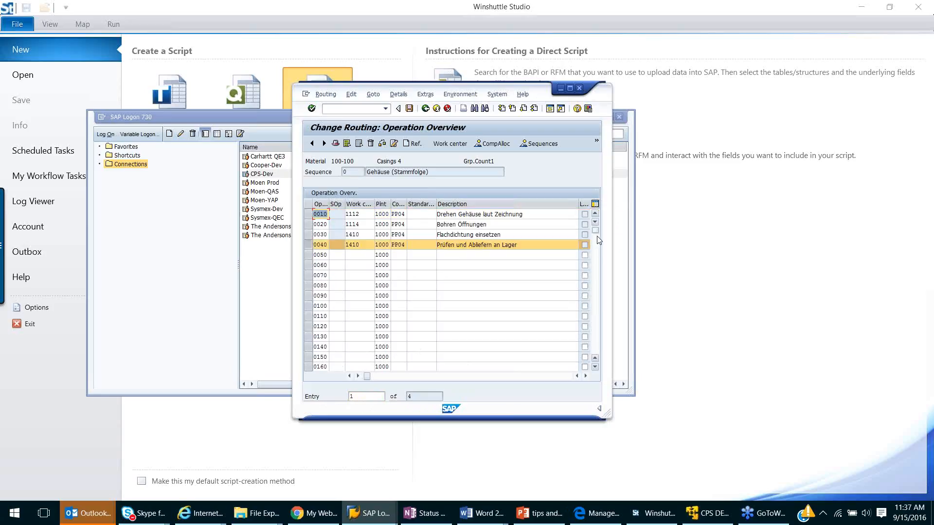
left_click(308, 245)
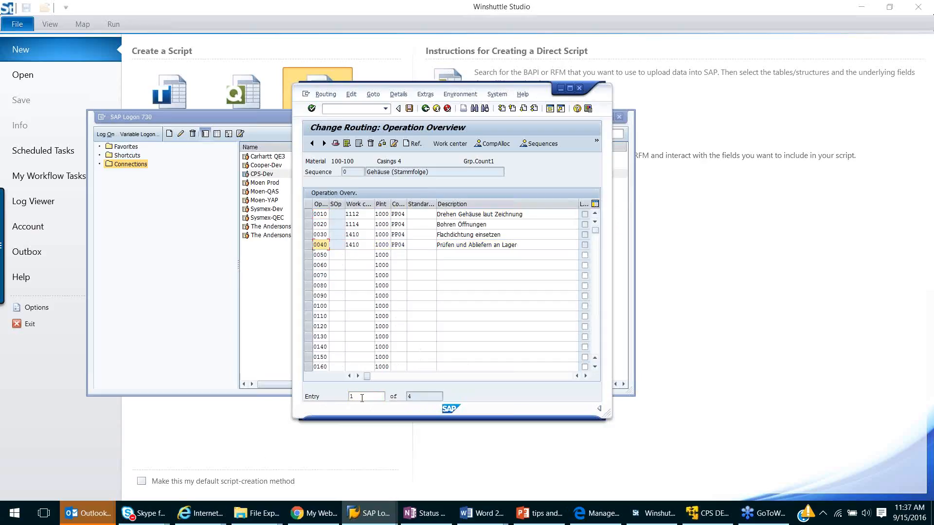
Position the operation list at entry 9999, select operation 0040 in the first row and open its details
left_click_drag(362, 397, 335, 398)
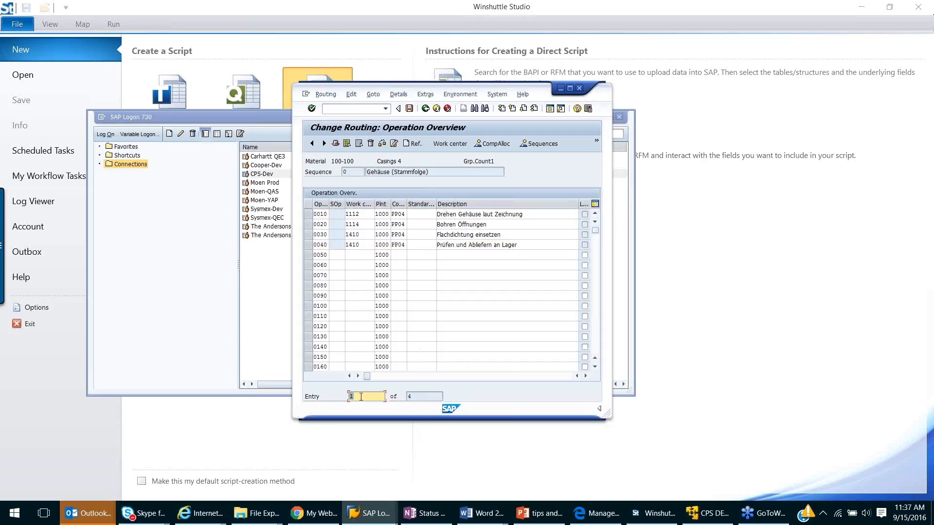
type("9999")
key("Return")
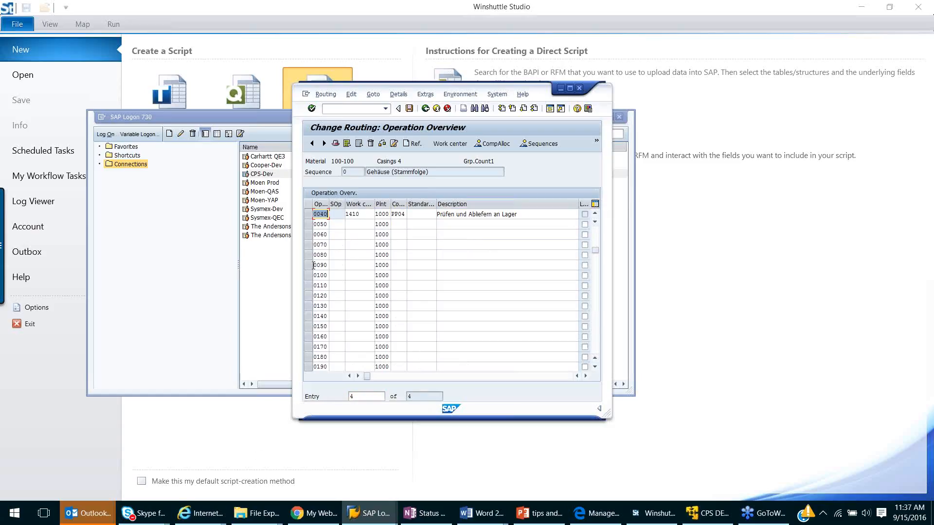
left_click(309, 215)
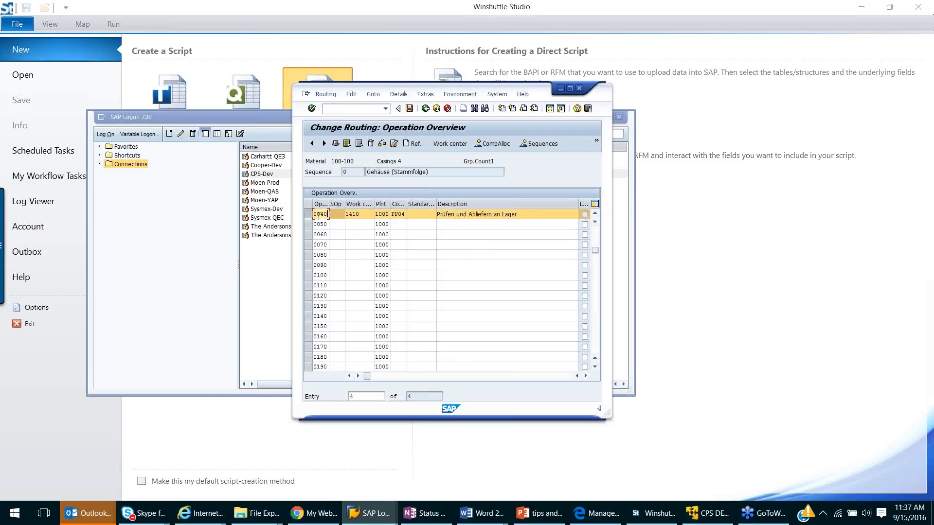
double_click(320, 215)
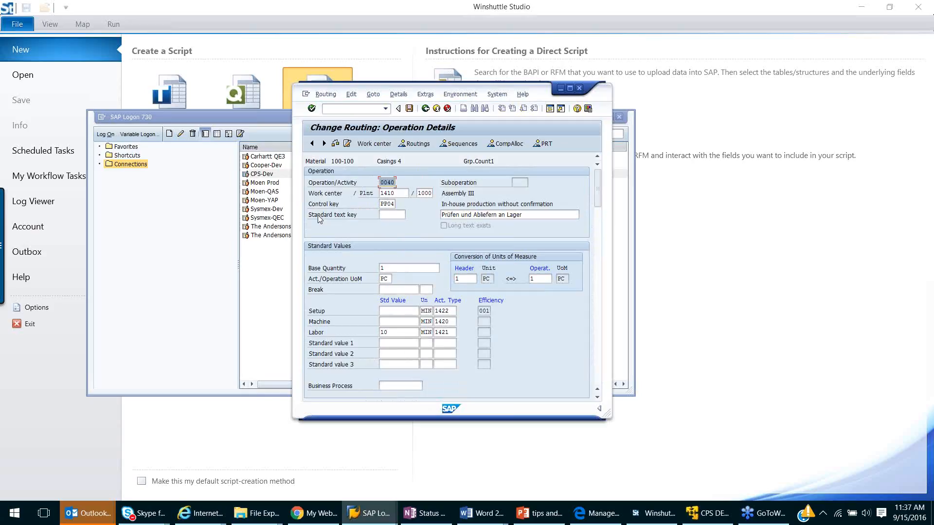
left_click(928, 254)
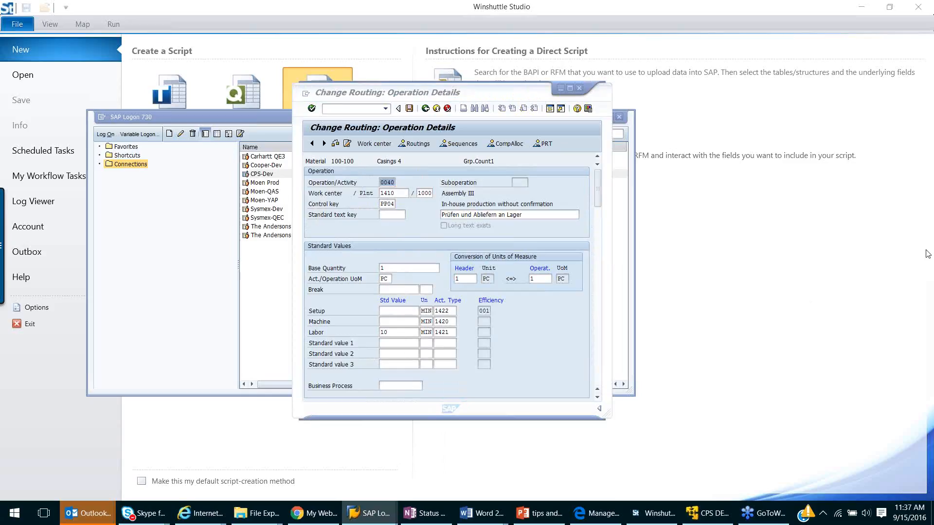